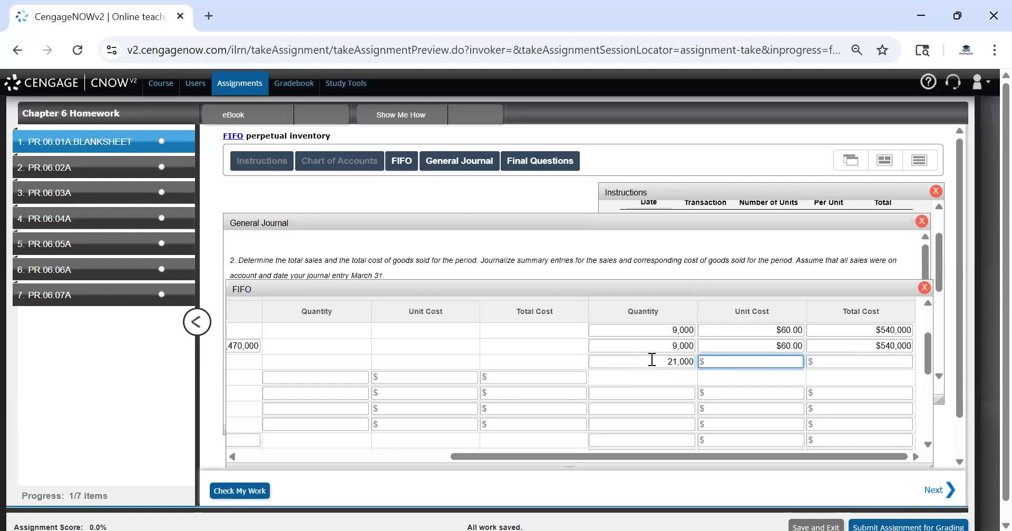
Complete the Jan. 10 purchase layer in inventory with a unit cost of $70 and total cost of $1,470,000
key(Tab)
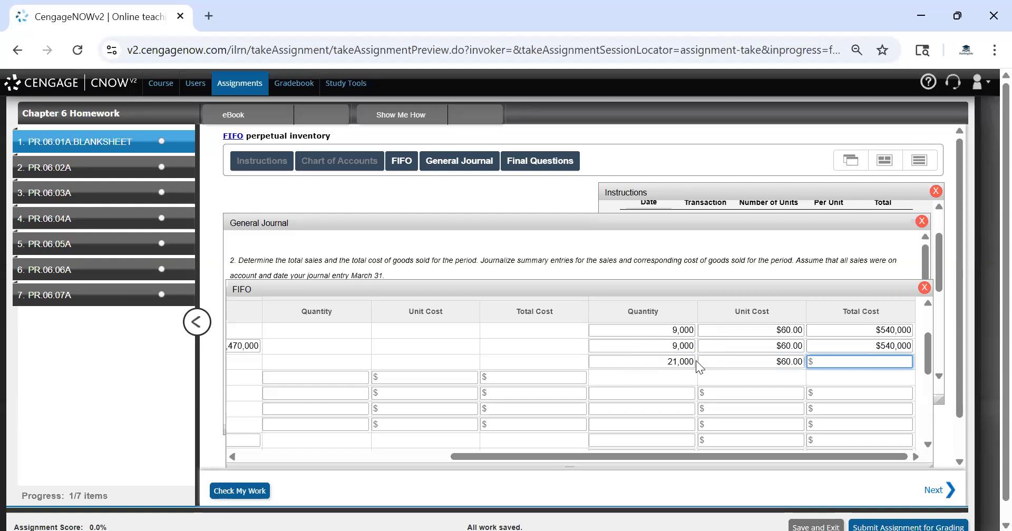
click(769, 367)
text(70)
drag(727, 458, 493, 447)
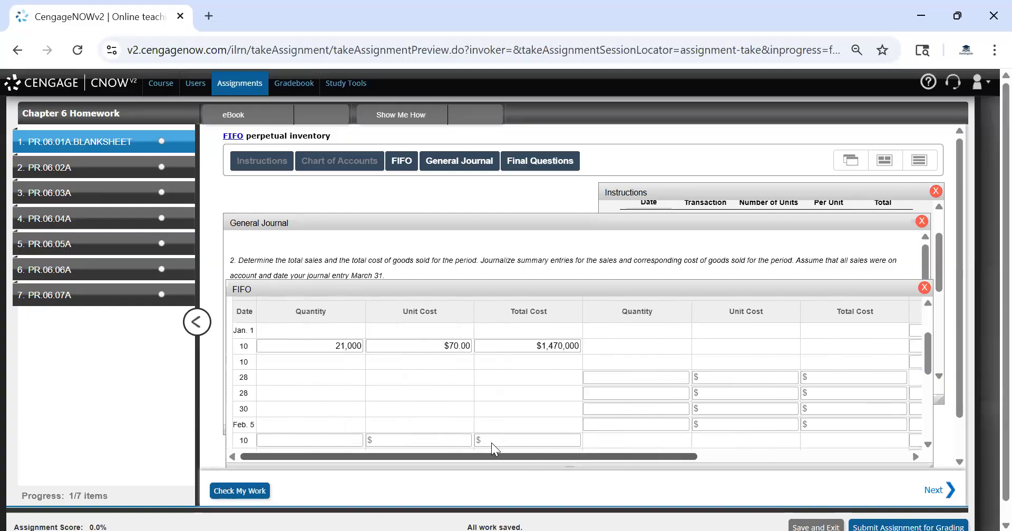
click(770, 455)
click(852, 361)
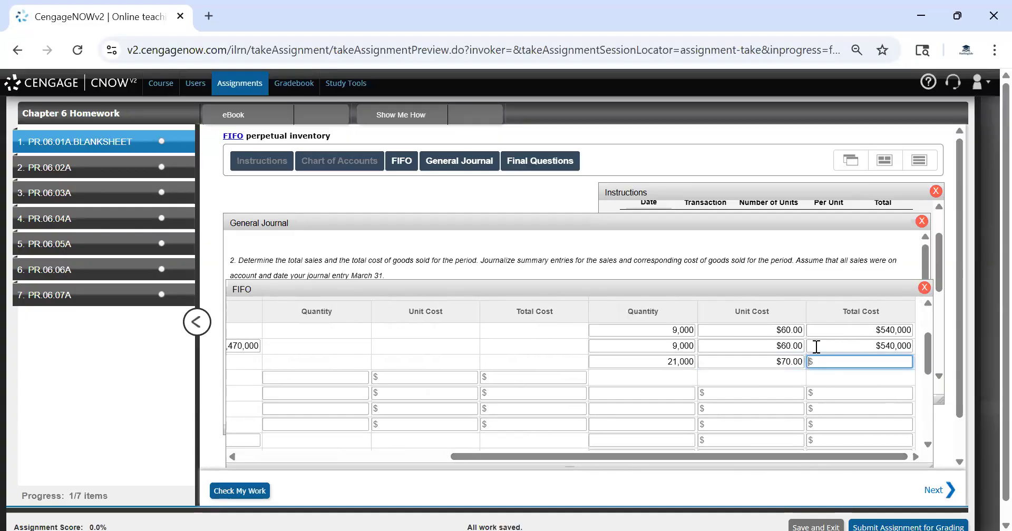
text(1,4)
text(7)
text(0,000)
key(Tab)
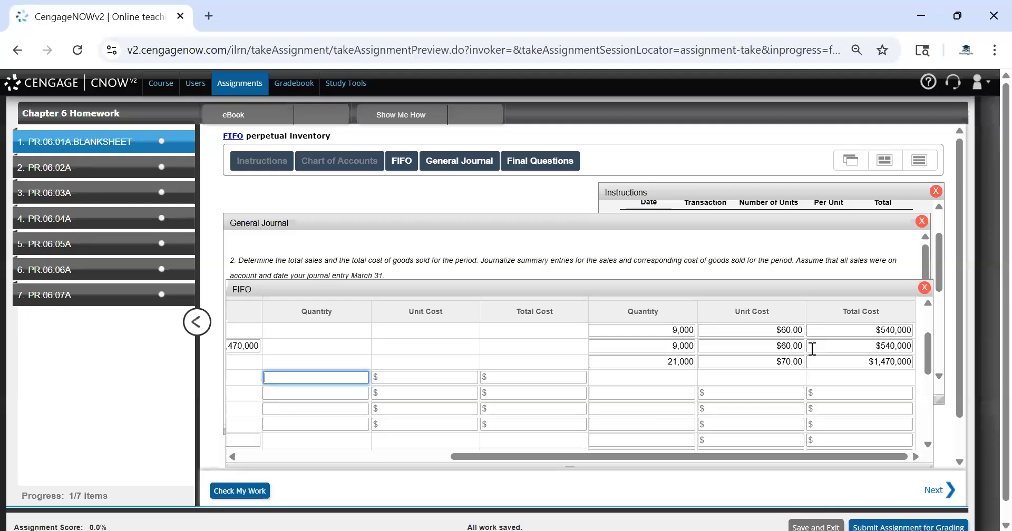
Review the transaction list in the instructions alongside the FIFO worksheet
drag(569, 454, 532, 454)
click(718, 196)
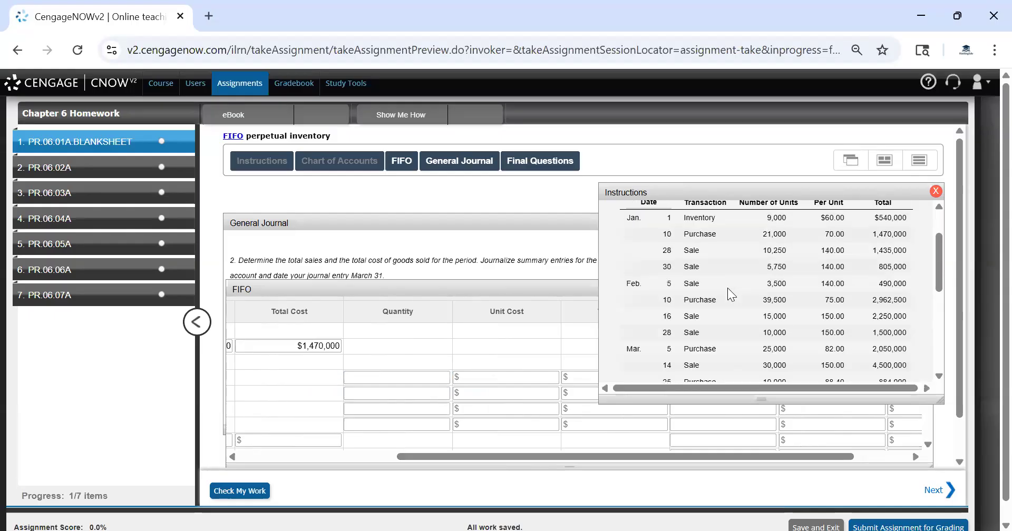
drag(550, 451, 311, 440)
drag(245, 348, 275, 392)
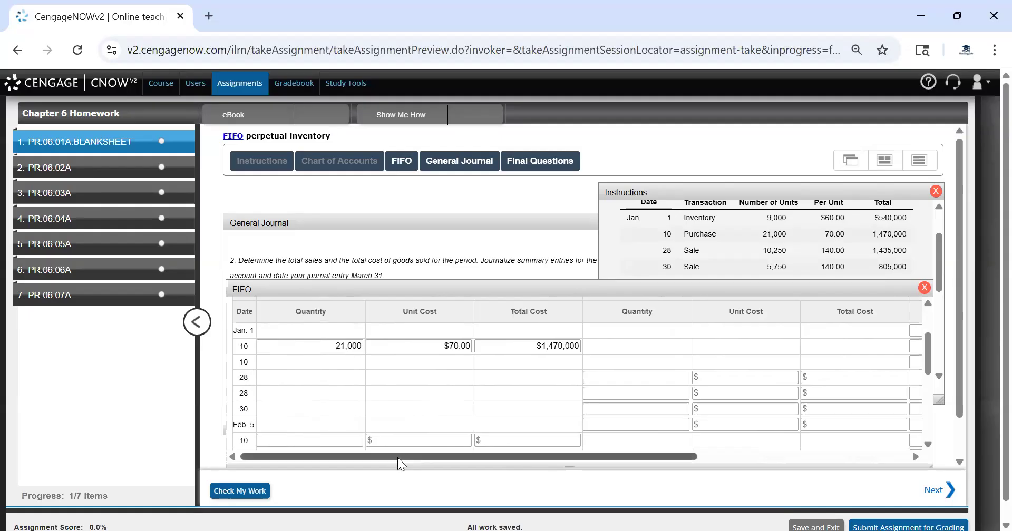
drag(415, 460, 626, 460)
click(797, 258)
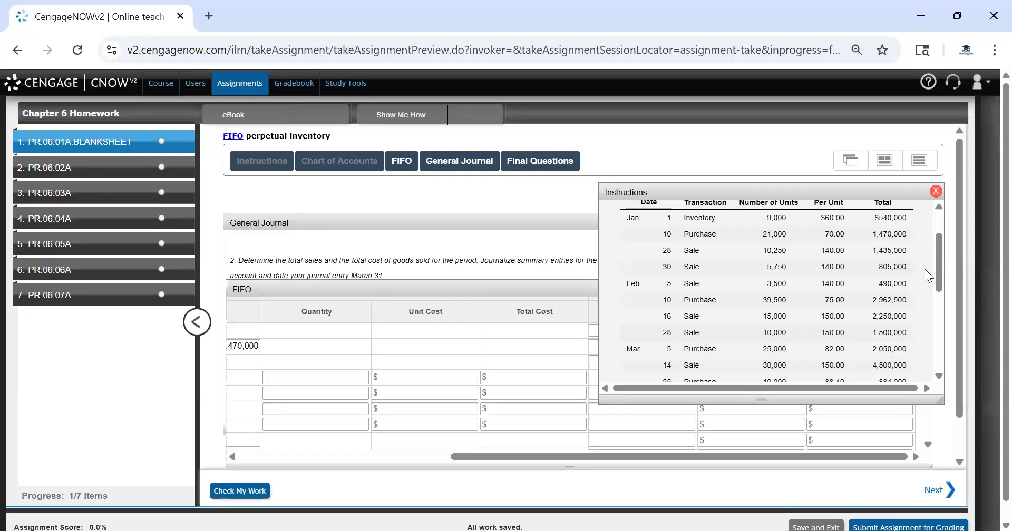
click(441, 351)
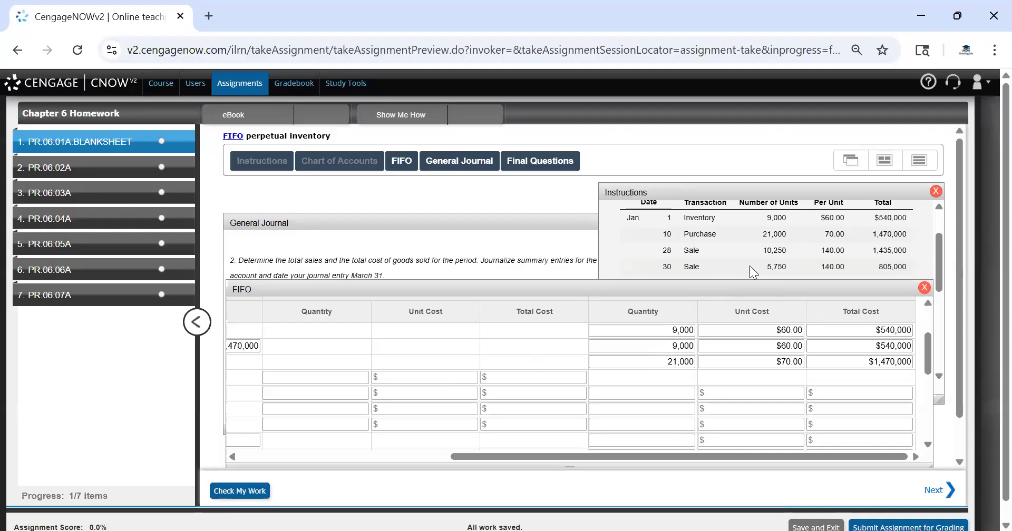
Record the Jan. 28 sale's first cost of goods sold layer as 9,000 units at $60 totaling $540,000
click(338, 377)
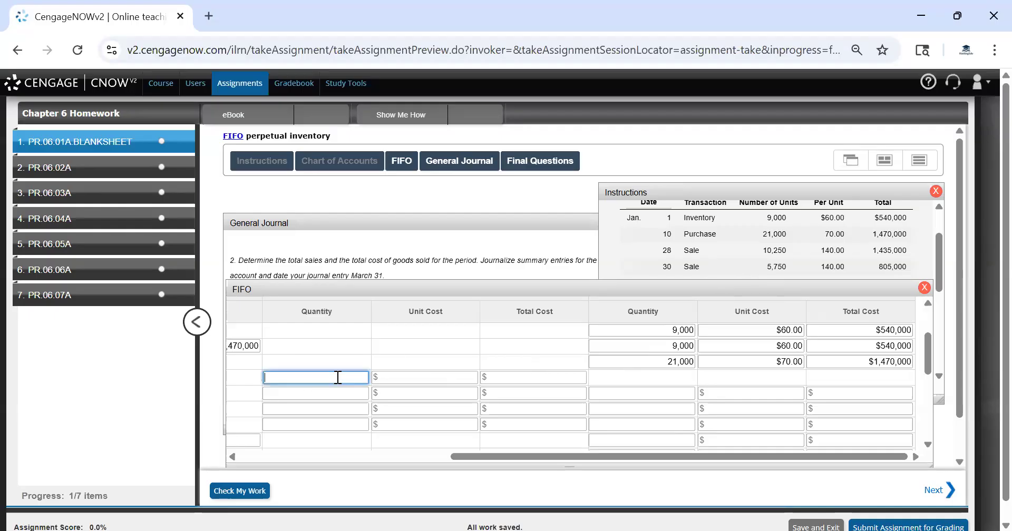
text(9000)
key(Tab)
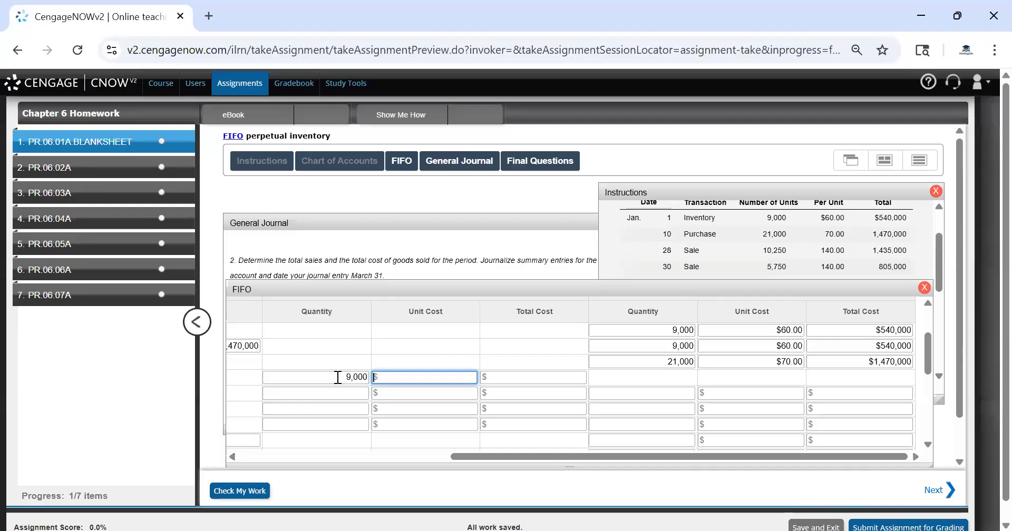
text(60)
key(Tab)
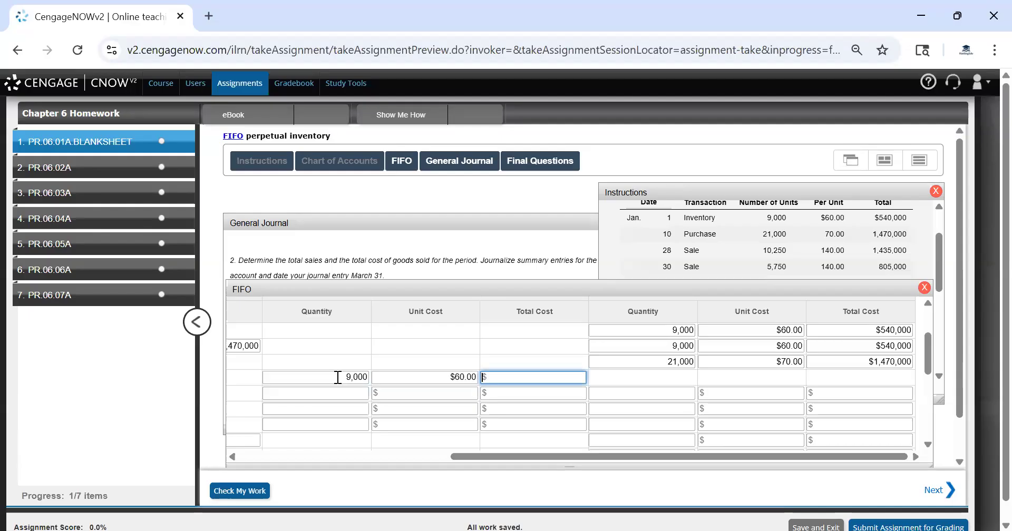
scroll(439, 370, up, 2)
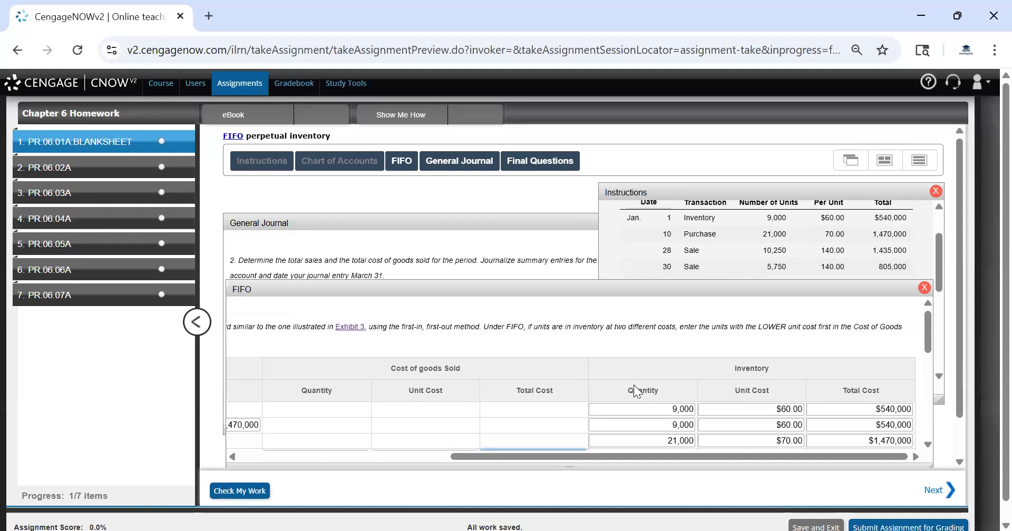
scroll(633, 385, down, 2)
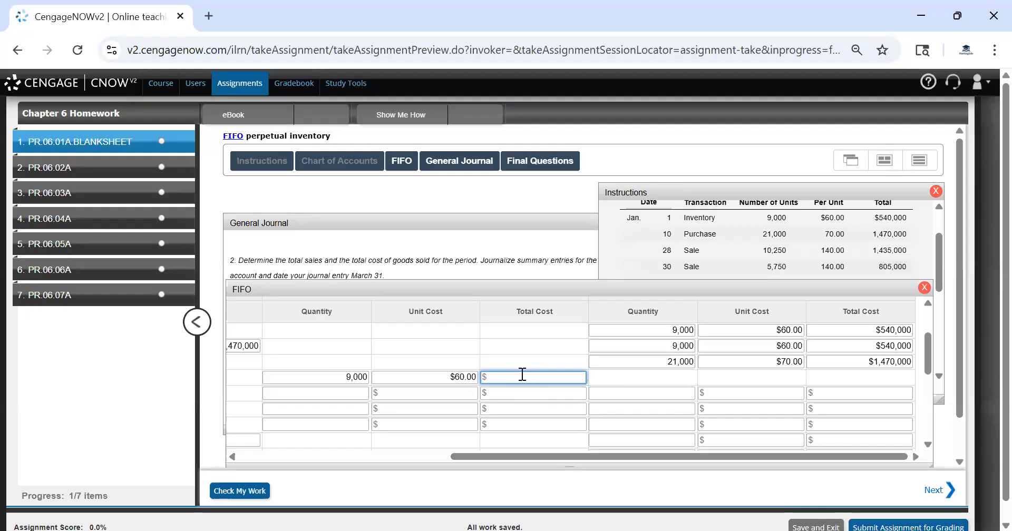
text(540000)
Add a second Jan. 28 cost of goods sold layer of 1,250 units at $70 totaling $87,500
click(350, 394)
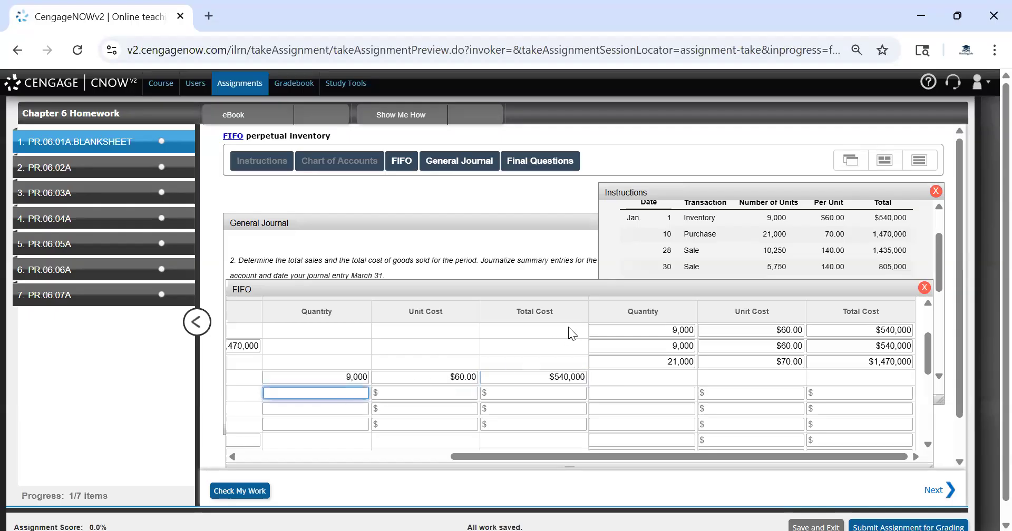
text(10)
key(BackSpace)
text(250)
key(Tab)
text(70)
key(Tab)
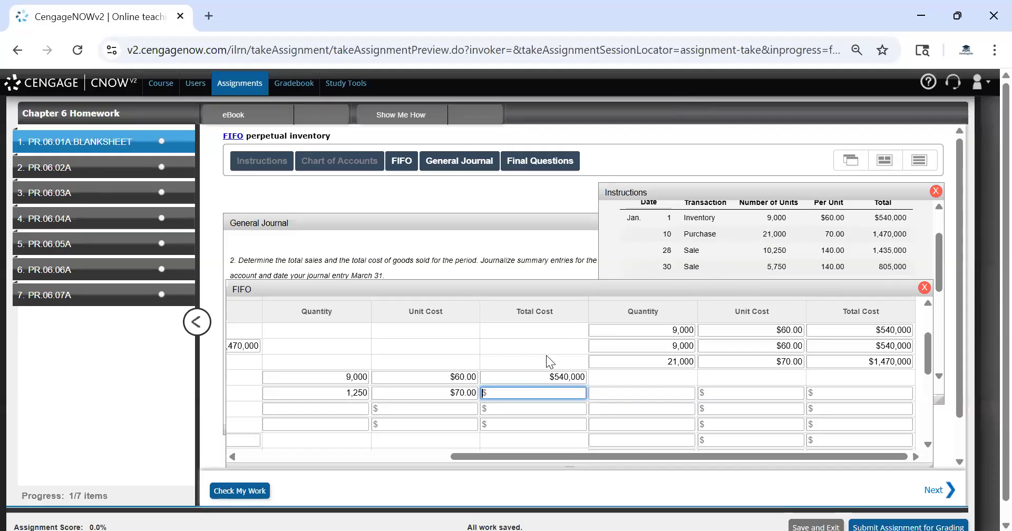
text(87,500)
key(Tab)
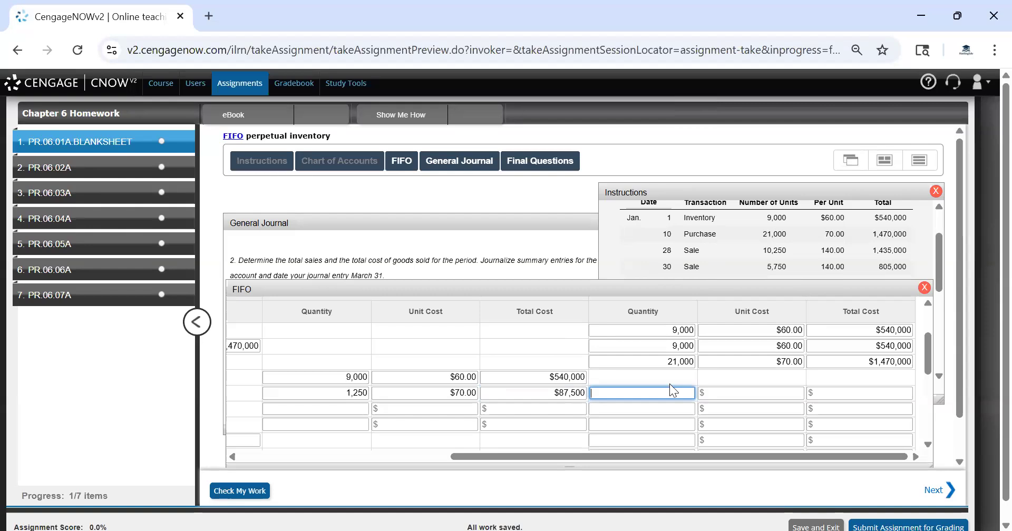
Enter the remaining Jan. 28 inventory as 19,750 units at $70 totaling $1,382,500
drag(628, 457, 728, 445)
click(725, 393)
text(70)
click(658, 391)
text(19750)
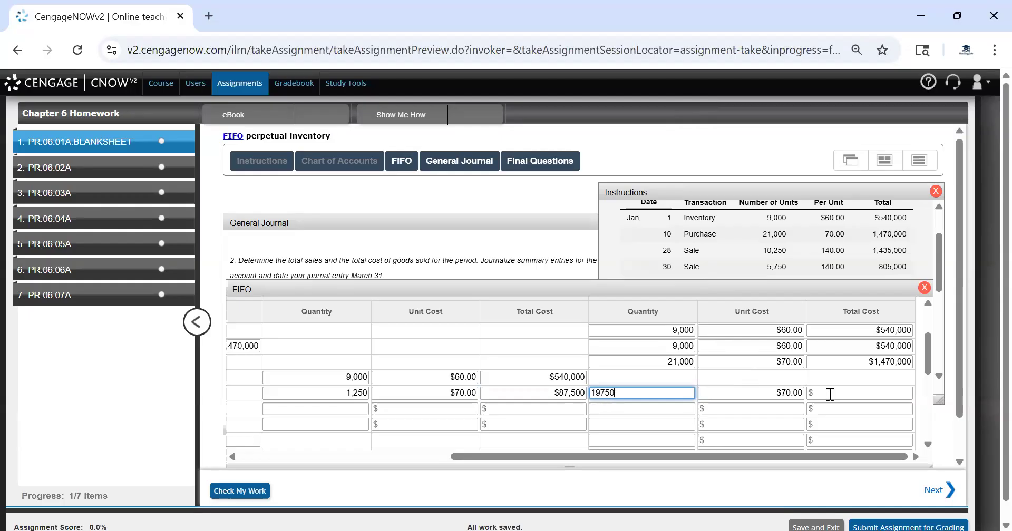
click(853, 394)
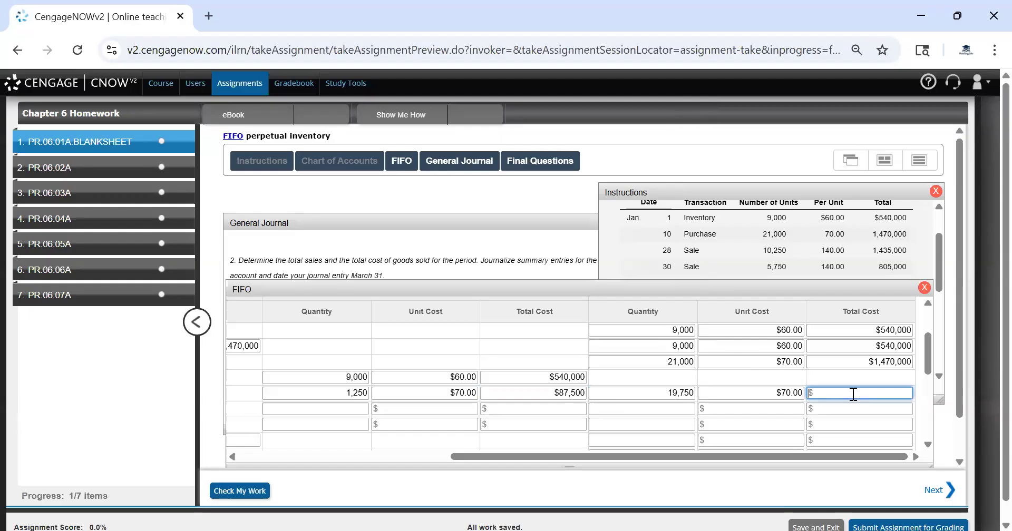
text(1,382,500)
Record the Jan. 30 sale's cost of goods sold as 5,750 units at $70 totaling $402,500
click(668, 408)
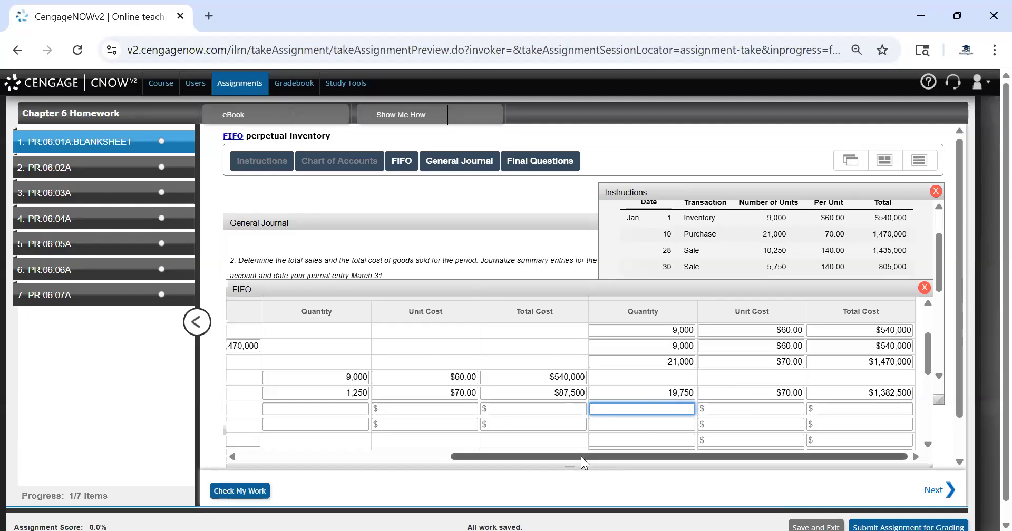
drag(581, 456, 493, 456)
drag(407, 436, 605, 456)
click(342, 409)
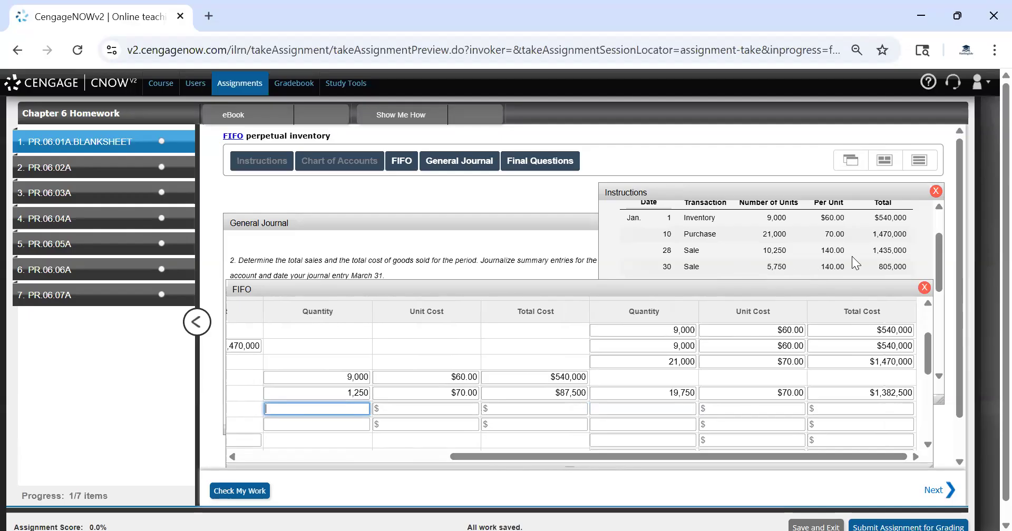
text(5750)
key(Tab)
text(70)
key(Tab)
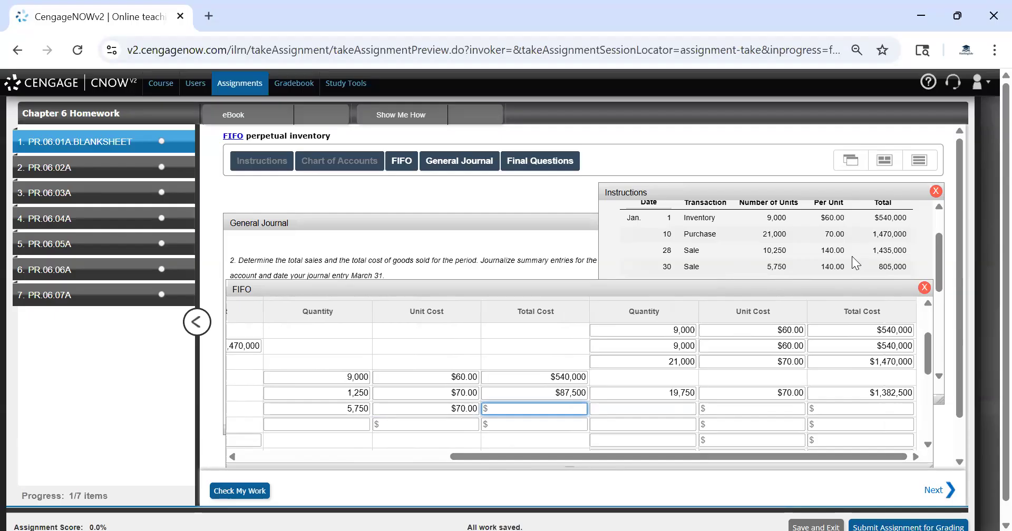
text(402,)
text(500)
key(Tab)
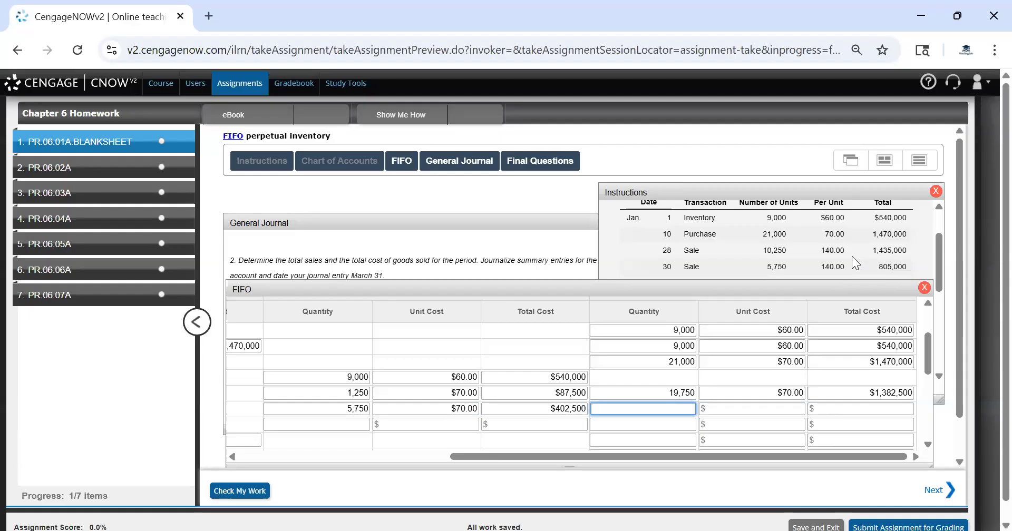
Enter the remaining Jan. 30 inventory as 14,000 units at $70 totaling $980,000
text(14000)
key(Tab)
text(70)
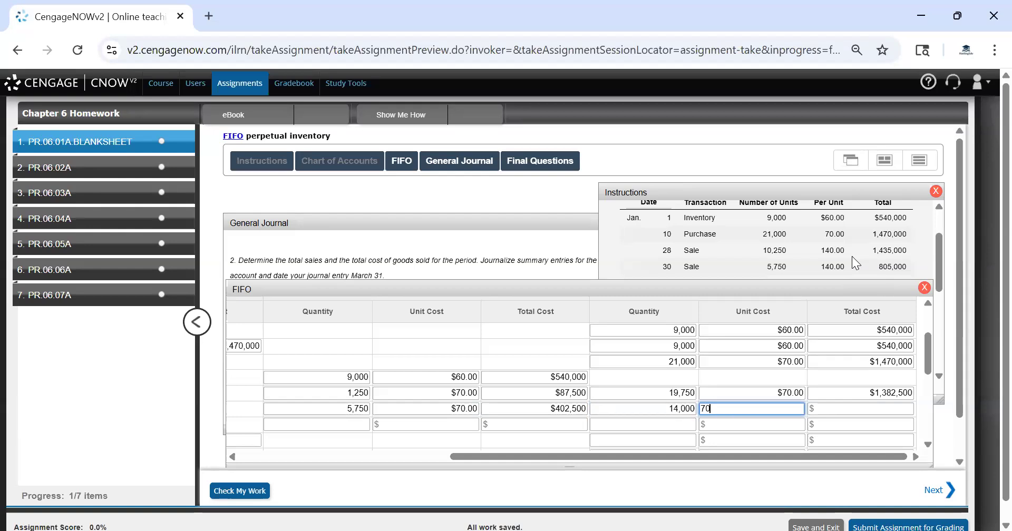
key(Tab)
key(Tab)
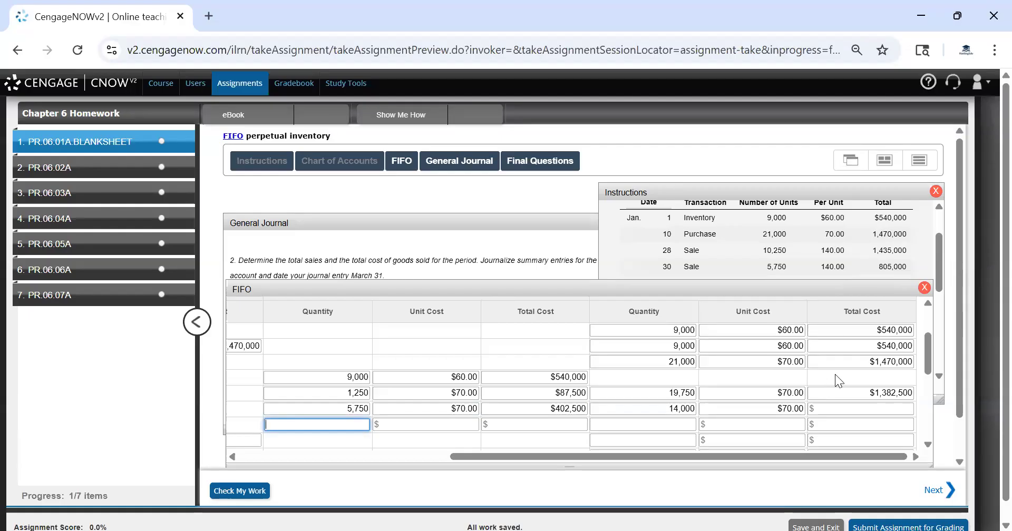
click(794, 257)
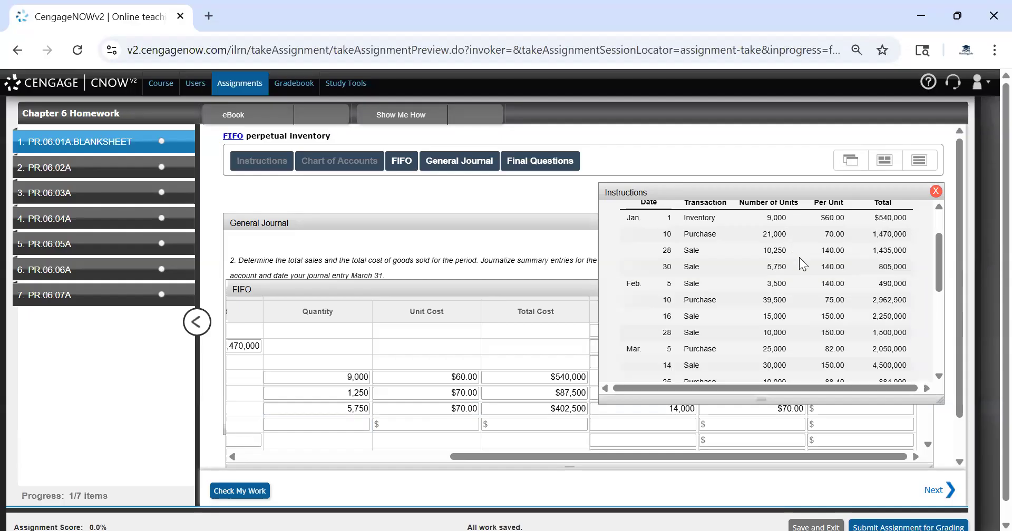
scroll(799, 257, down, 3)
click(850, 424)
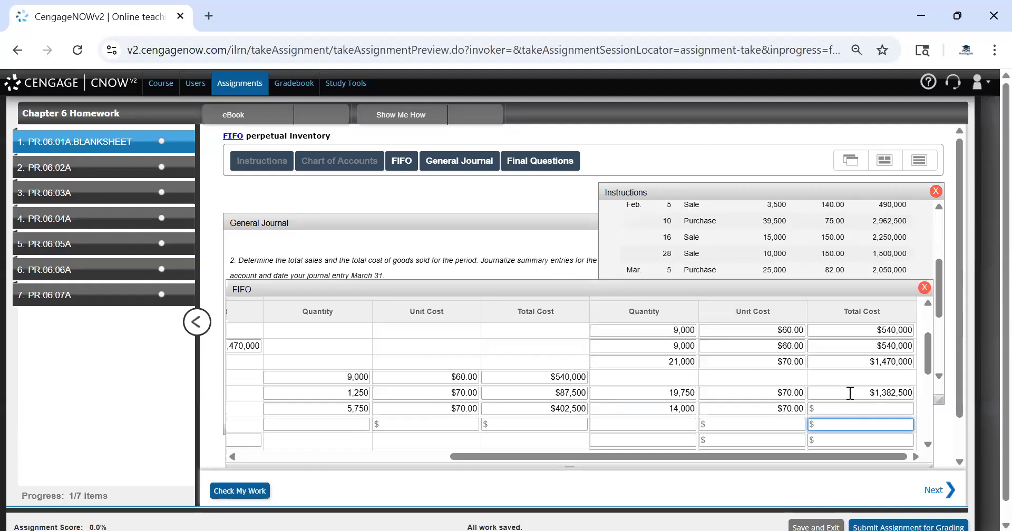
click(850, 407)
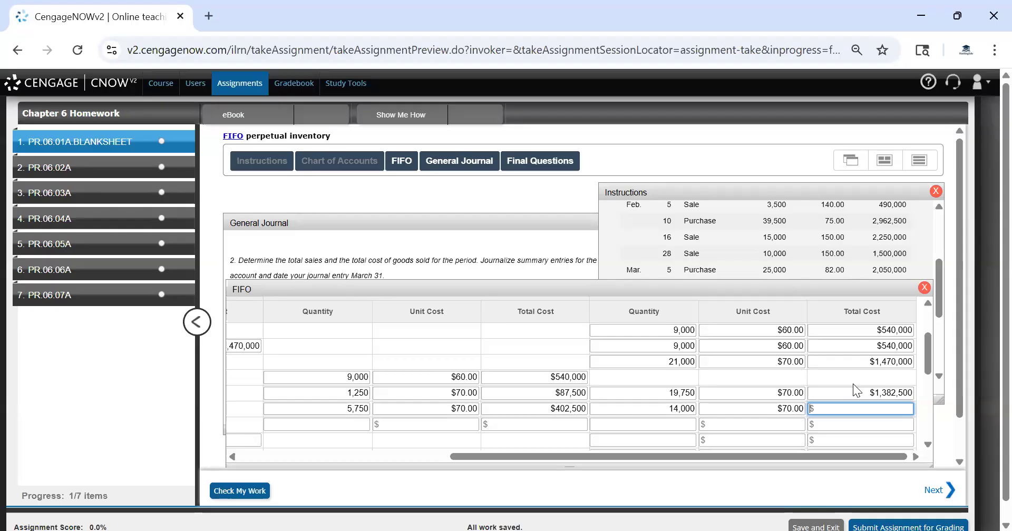
text(980,000)
Check the worksheet entries made so far
click(844, 425)
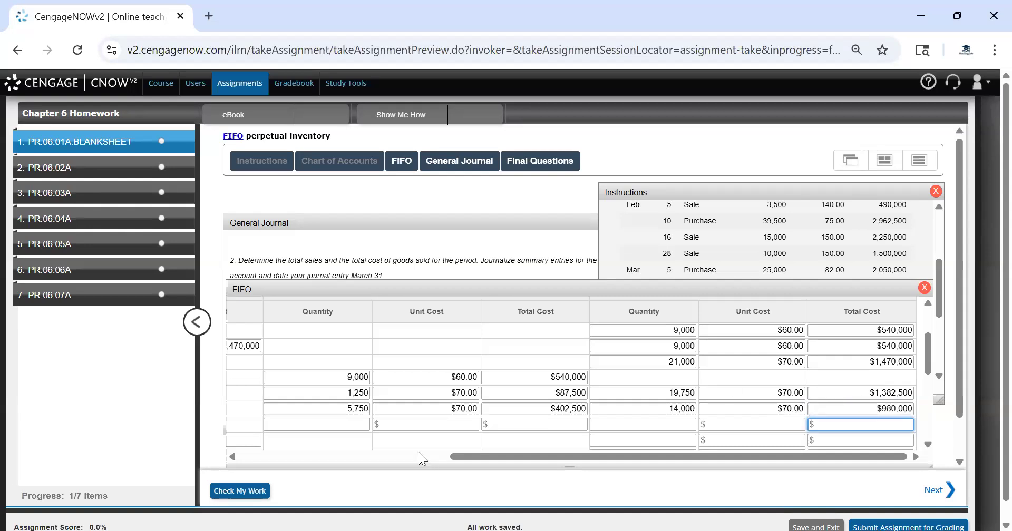
click(253, 490)
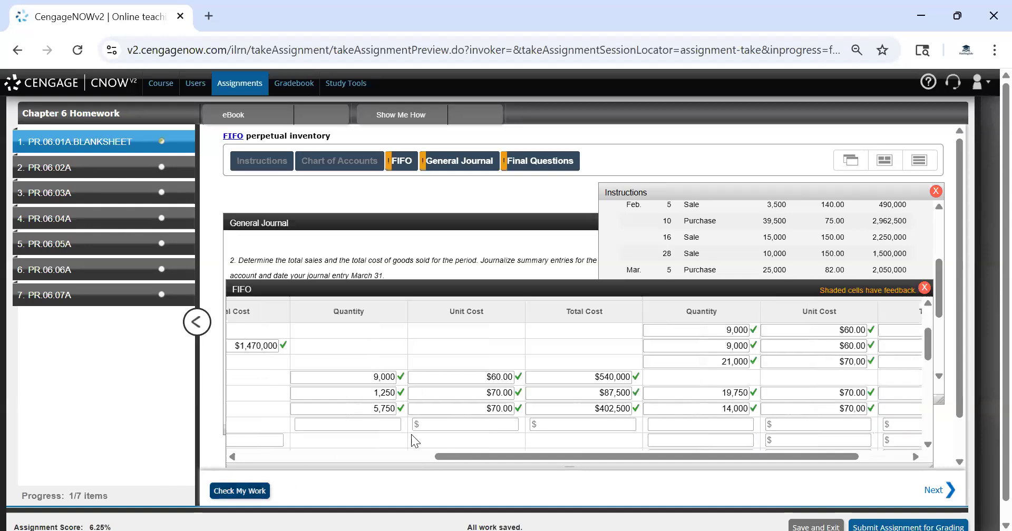
drag(710, 454, 494, 465)
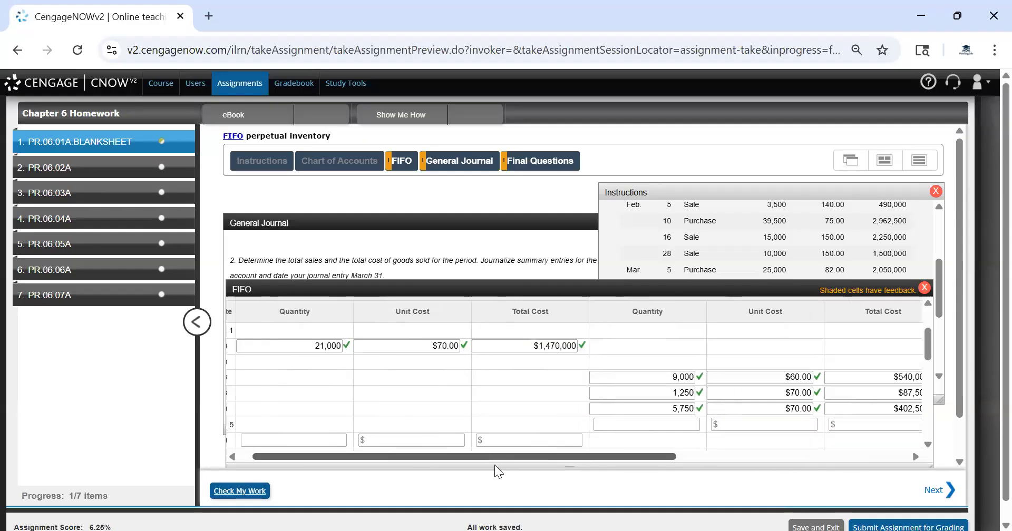
Record the Feb. 5 sale's cost of goods sold as 3,500 units at $70
click(629, 423)
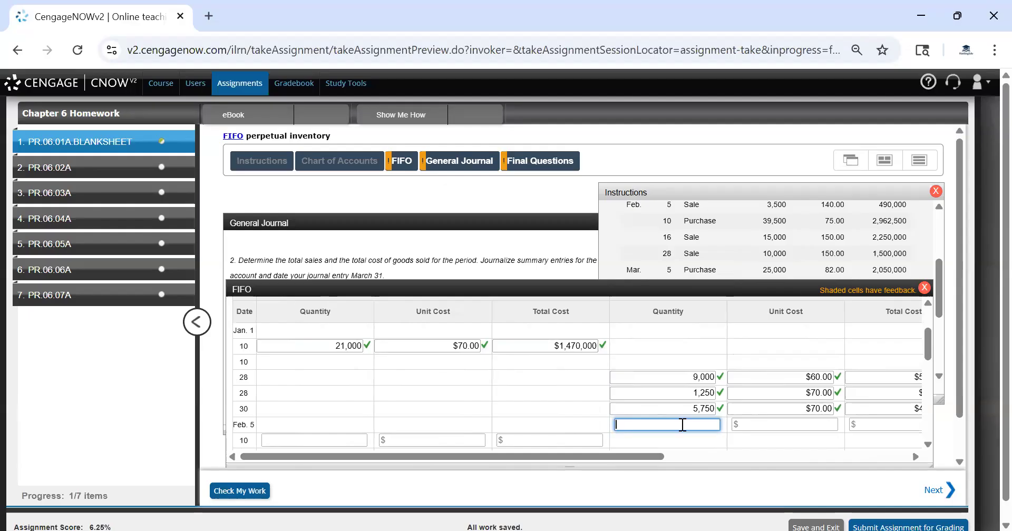
text(3500)
key(Tab)
text(70)
key(Tab)
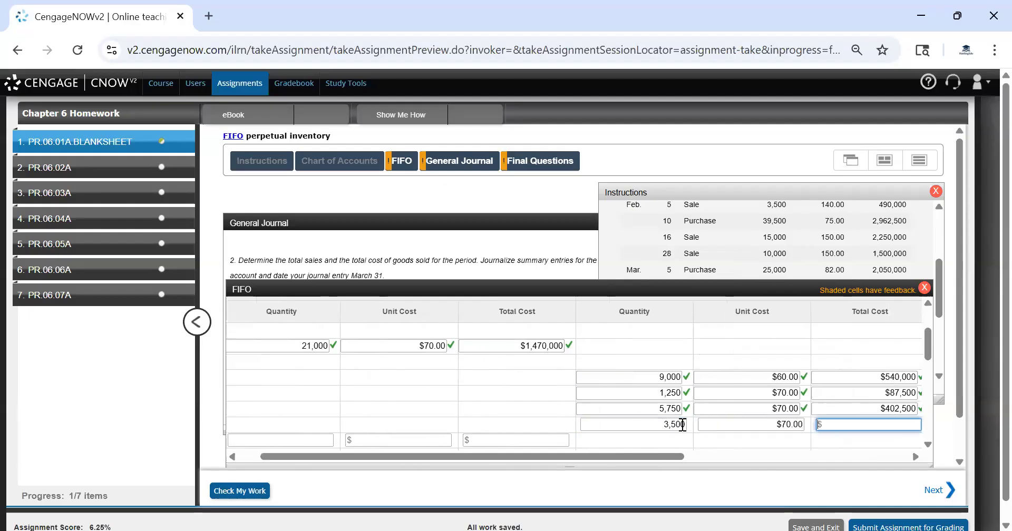
key(Tab)
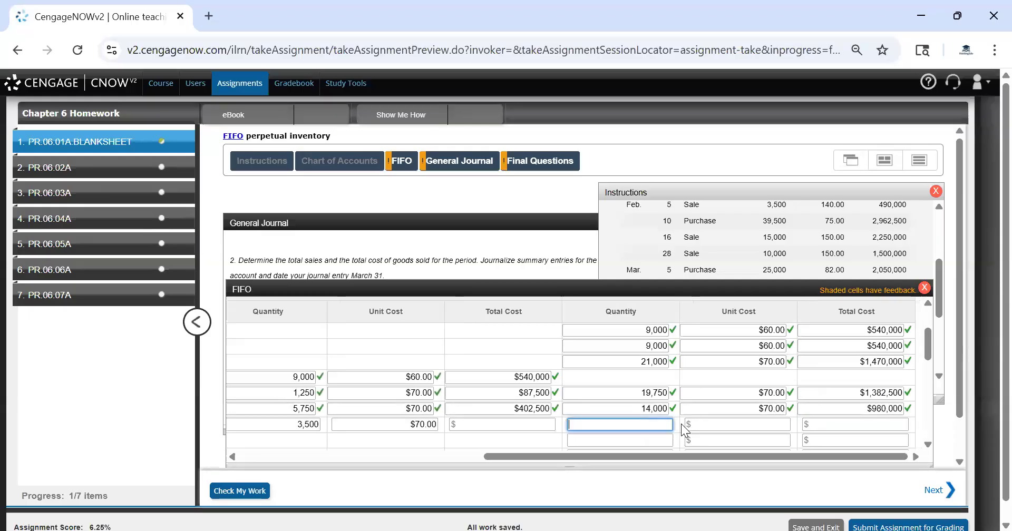
Enter the Feb. 5 sale's cost total of $245,000 and remaining inventory of 10,500 units at $70 totaling $735,000
text(10500)
click(722, 427)
text(70)
click(494, 419)
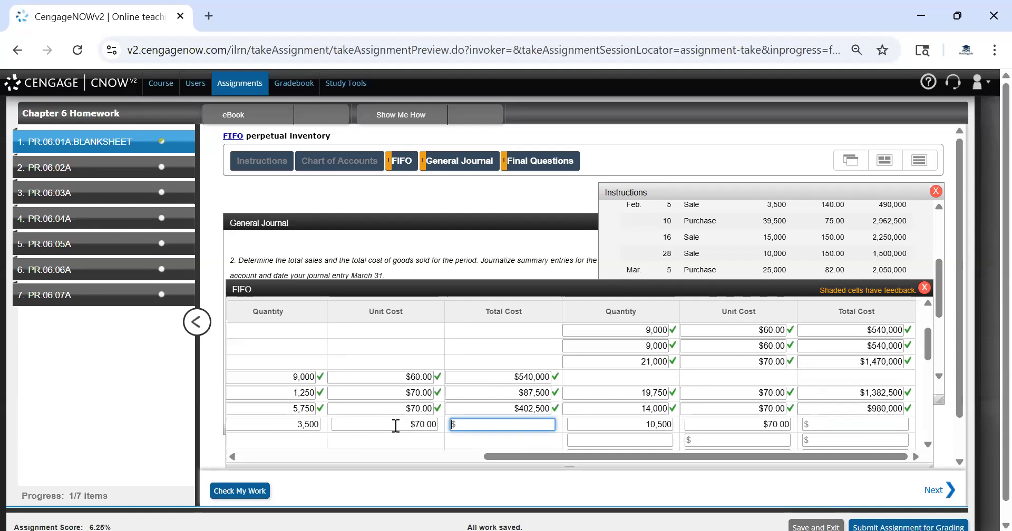
text(245000)
click(890, 424)
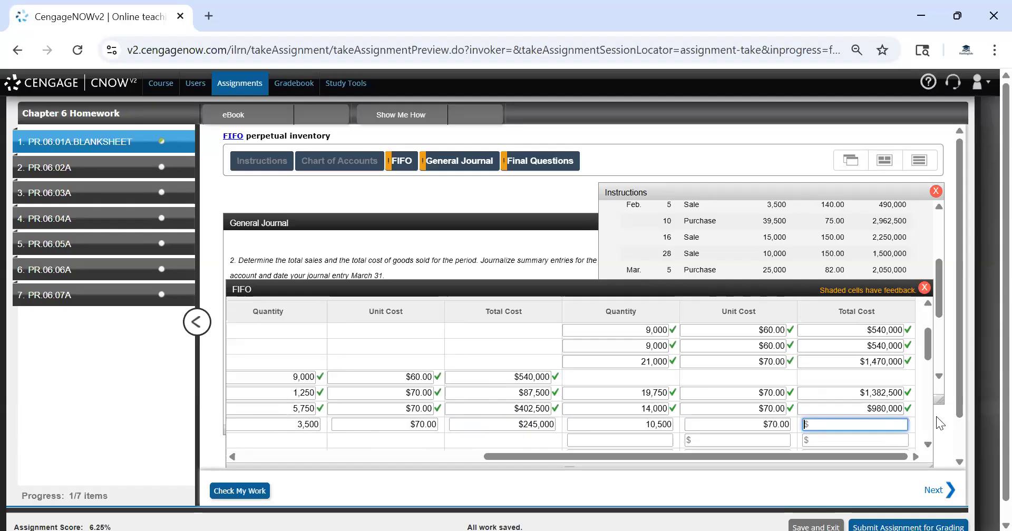
text(735000)
click(624, 439)
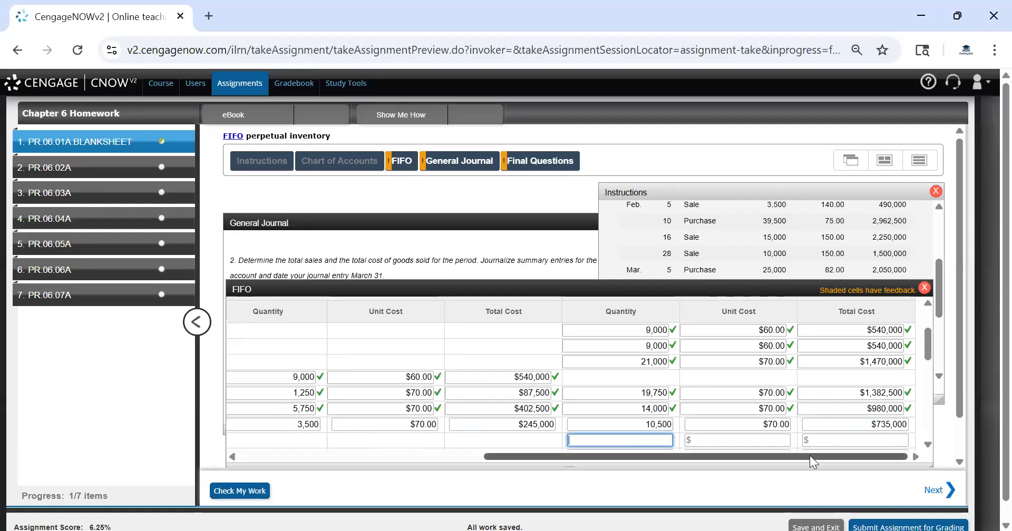
Record the Feb. 10 purchase of 39,500 units at $75 totaling $2,962,500
drag(809, 455, 370, 407)
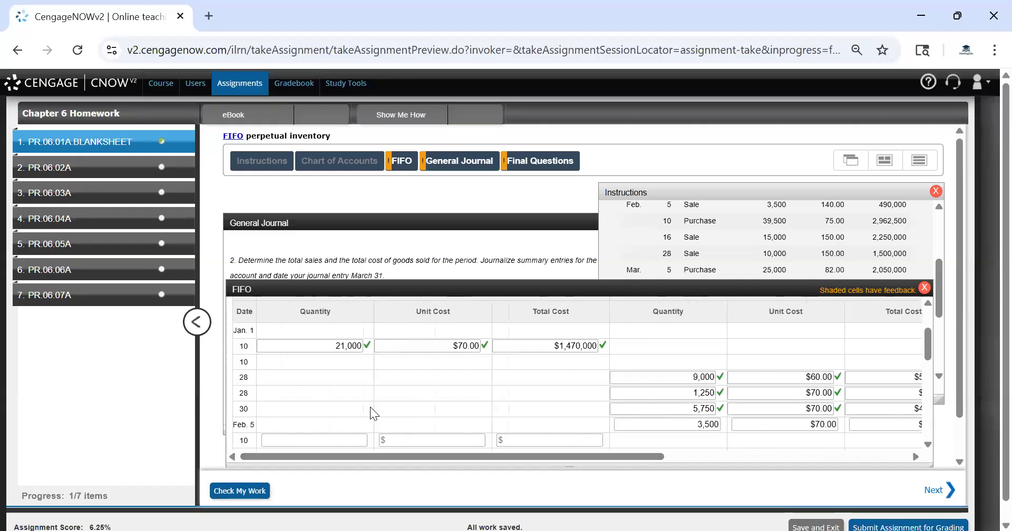
scroll(370, 407, down, 3)
click(301, 360)
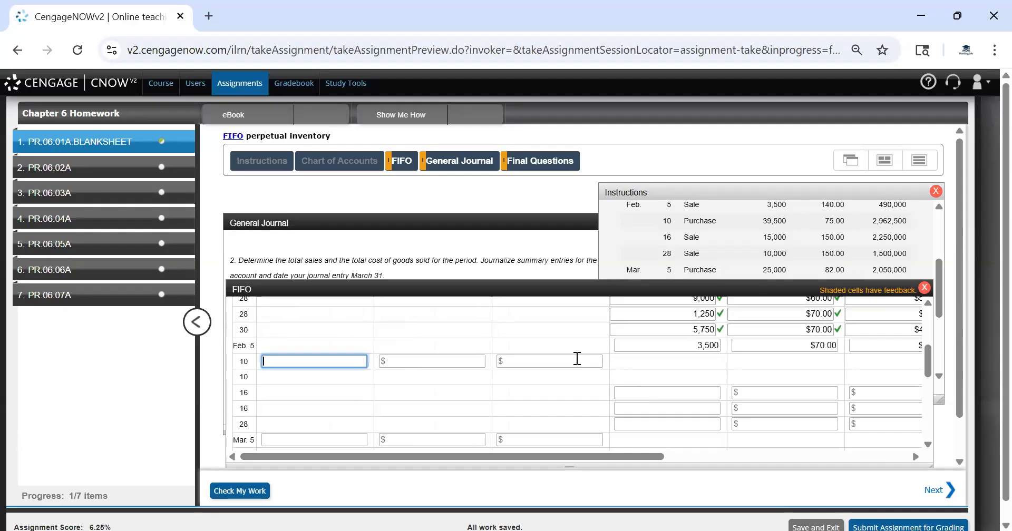
click(711, 230)
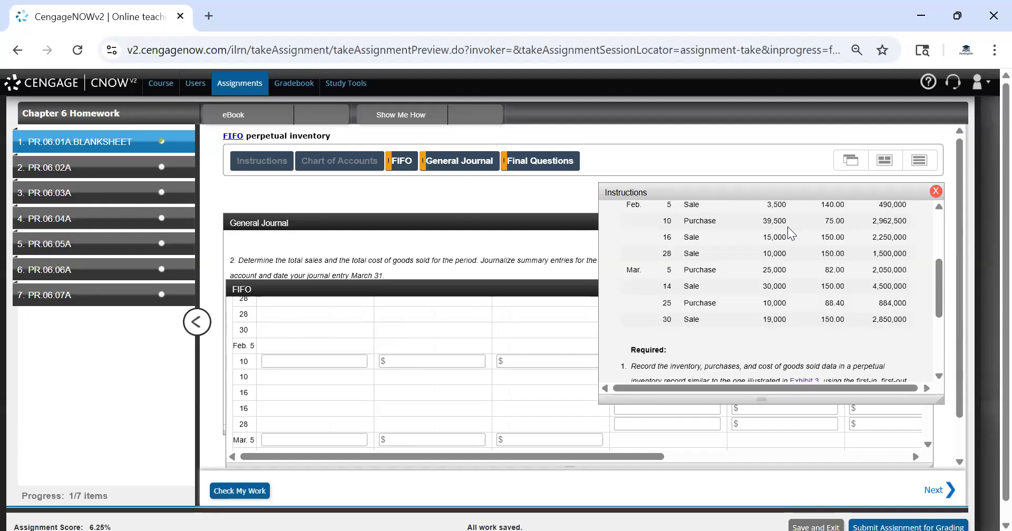
click(338, 360)
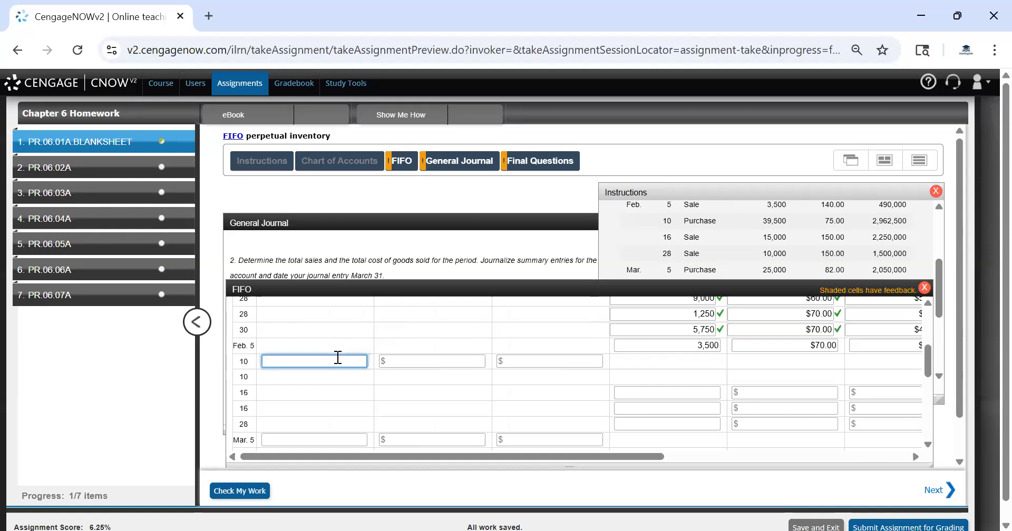
text(39500)
key(Tab)
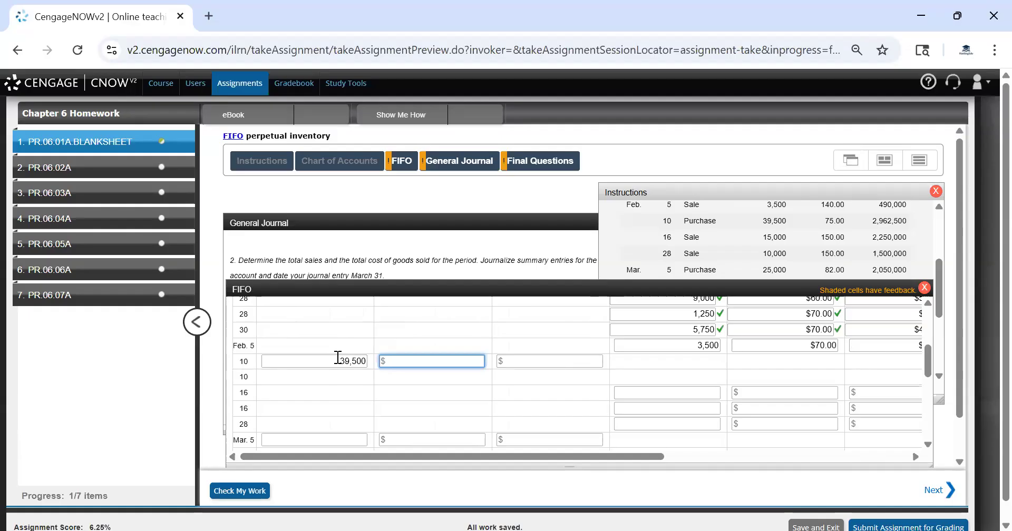
text(75)
key(Tab)
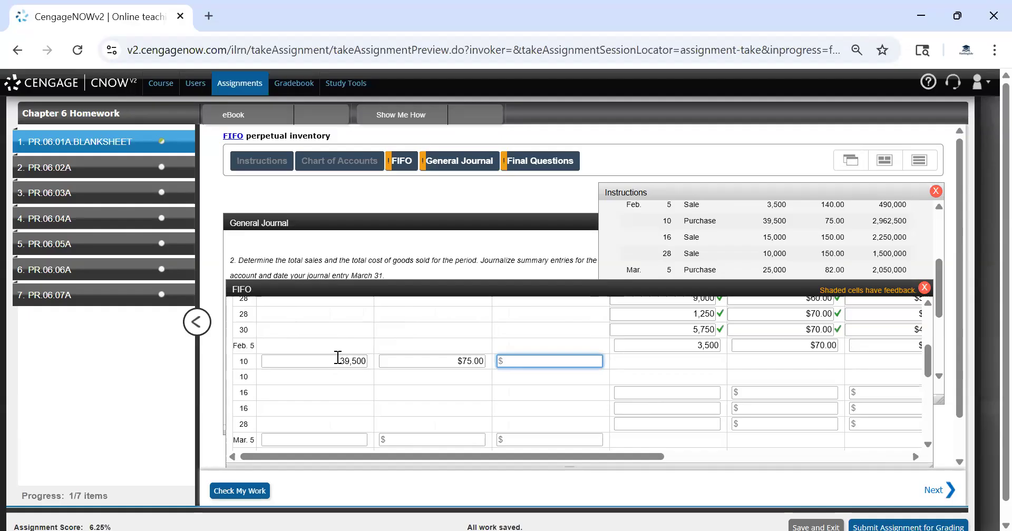
text(2962500)
click(650, 380)
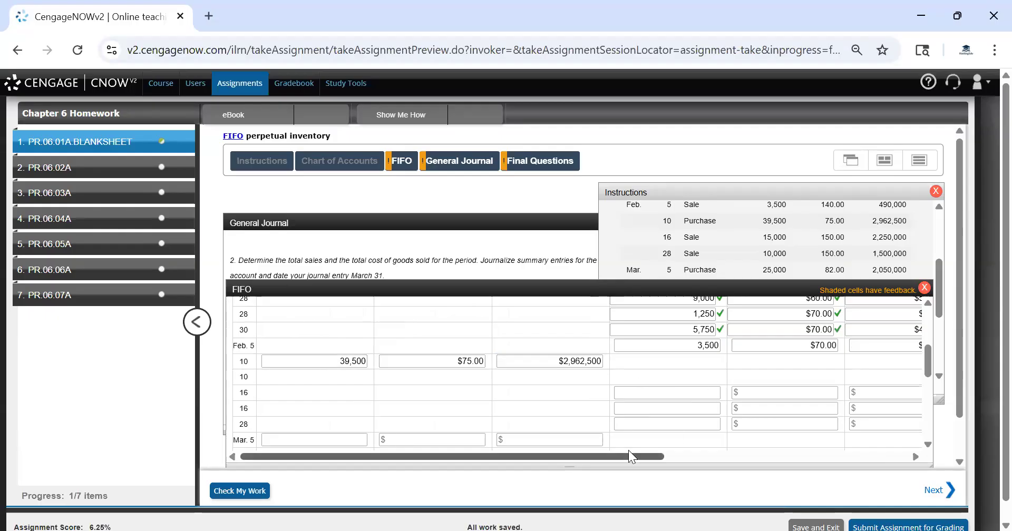
Carry forward the Feb. 10 inventory layer of 10,500 units at $70 totaling $735,000
drag(622, 456, 902, 472)
click(657, 345)
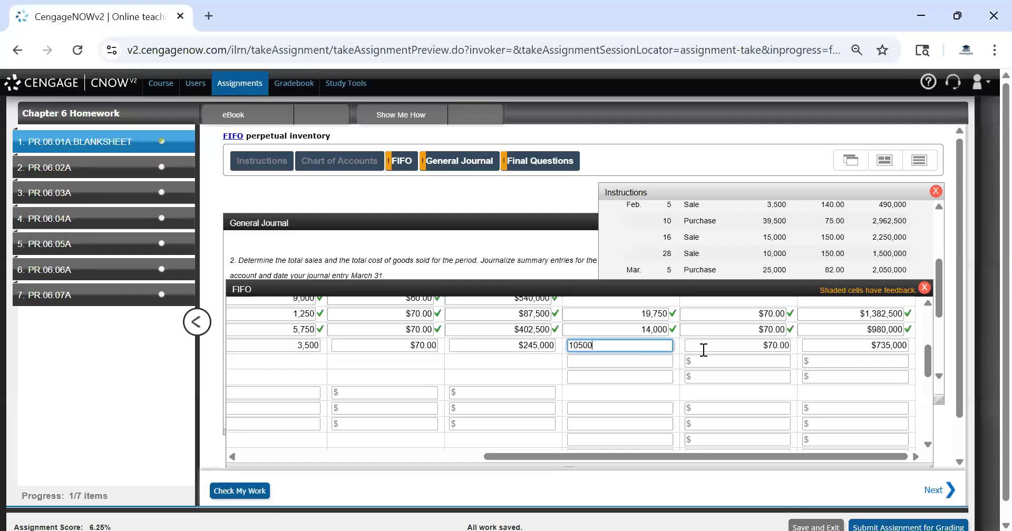
click(648, 354)
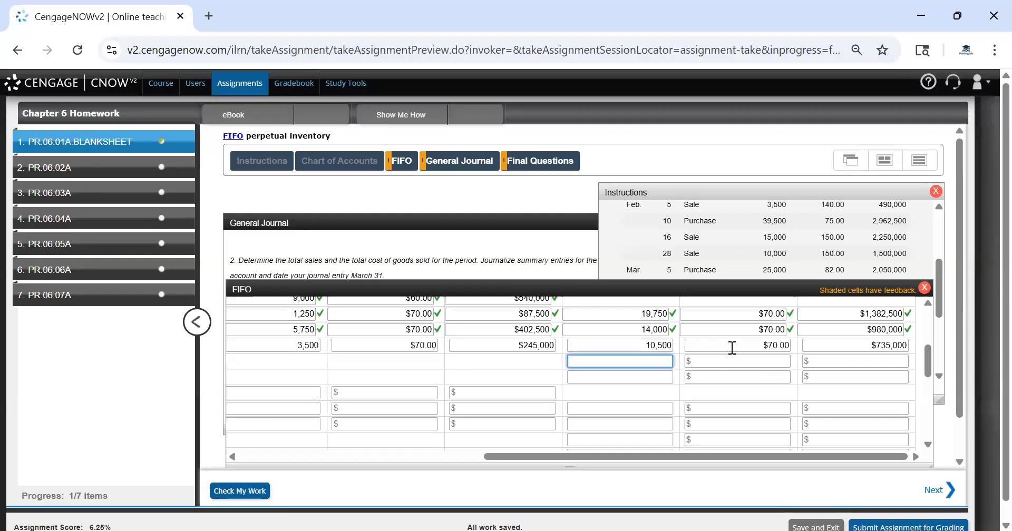
text(10500)
click(734, 345)
click(736, 360)
click(732, 344)
text(70)
click(733, 356)
text(70)
key(Tab)
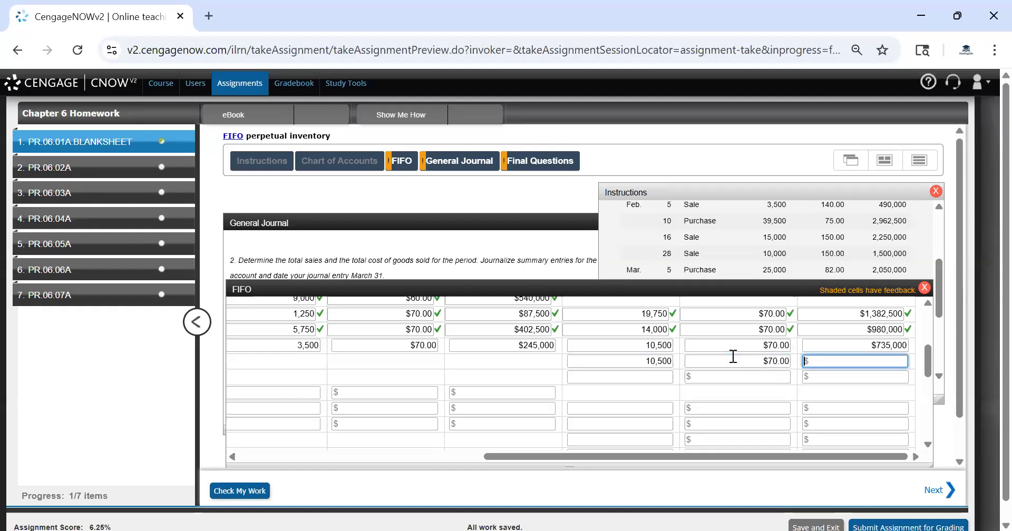
click(894, 345)
double_click(886, 347)
text(735000)
Add the Feb. 10 inventory layer of 39,500 units at $75 totaling $2,962,500 and check the work
click(650, 378)
text(15)
key(BackSpace)
key(BackSpace)
text(39500)
key(Tab)
text(70)
key(BackSpace)
text(5)
key(Tab)
text(29)
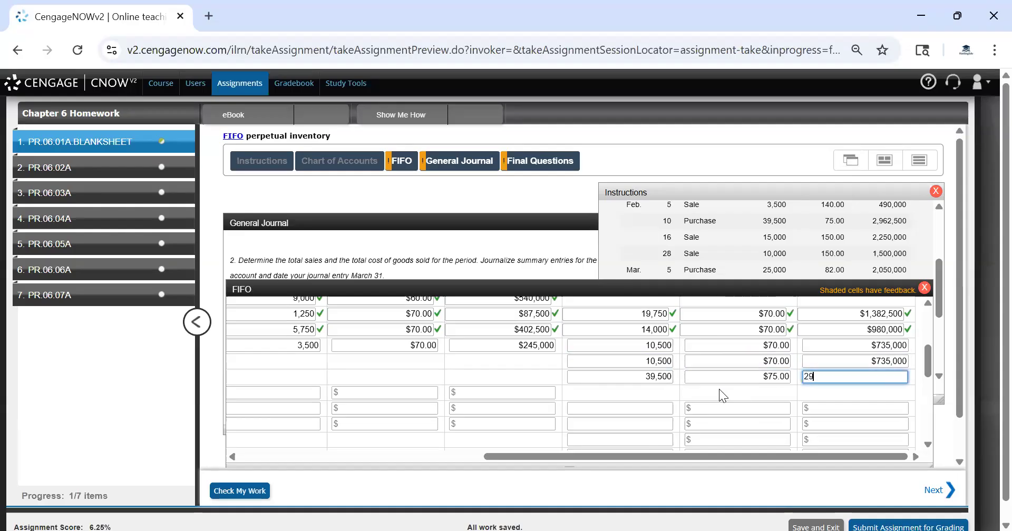
text(62500)
click(238, 492)
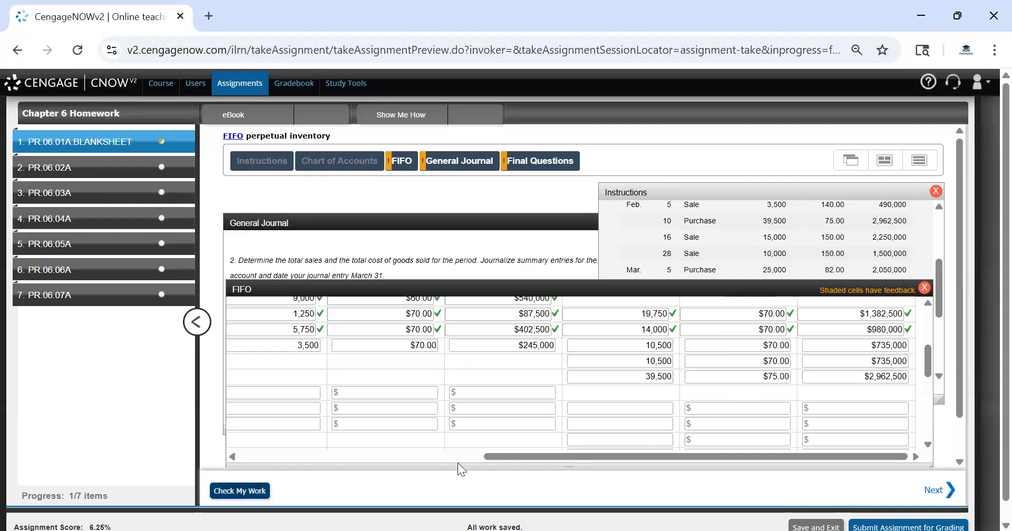
drag(642, 460, 598, 459)
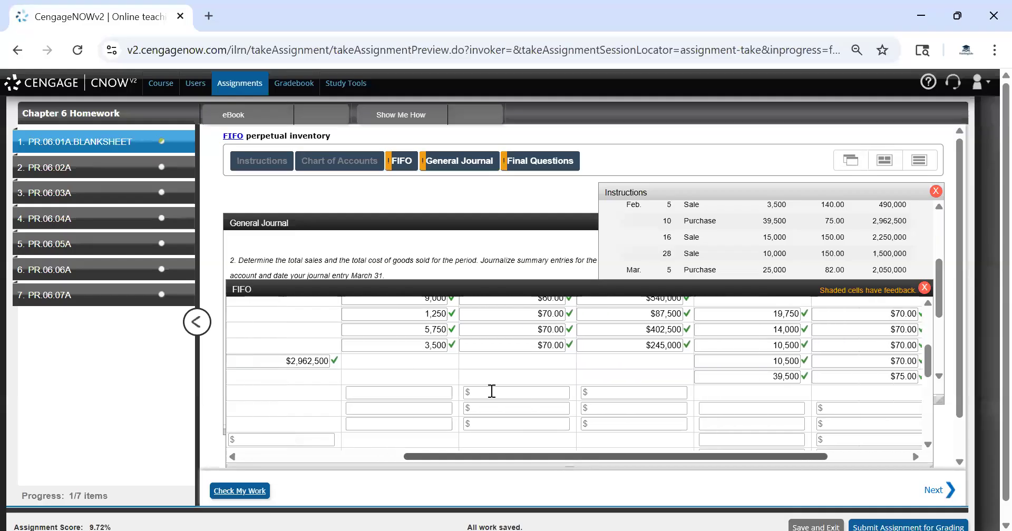
click(418, 391)
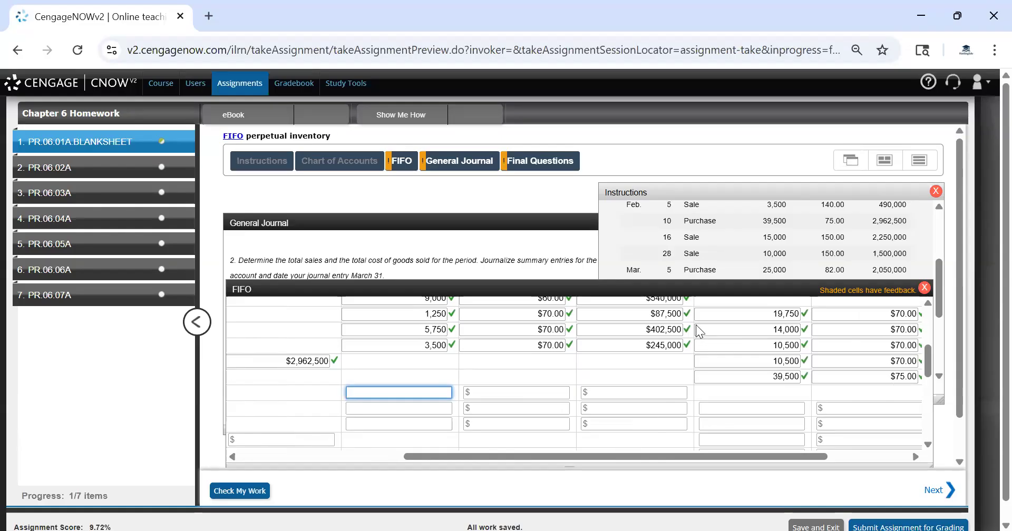
text(15000)
key(Tab)
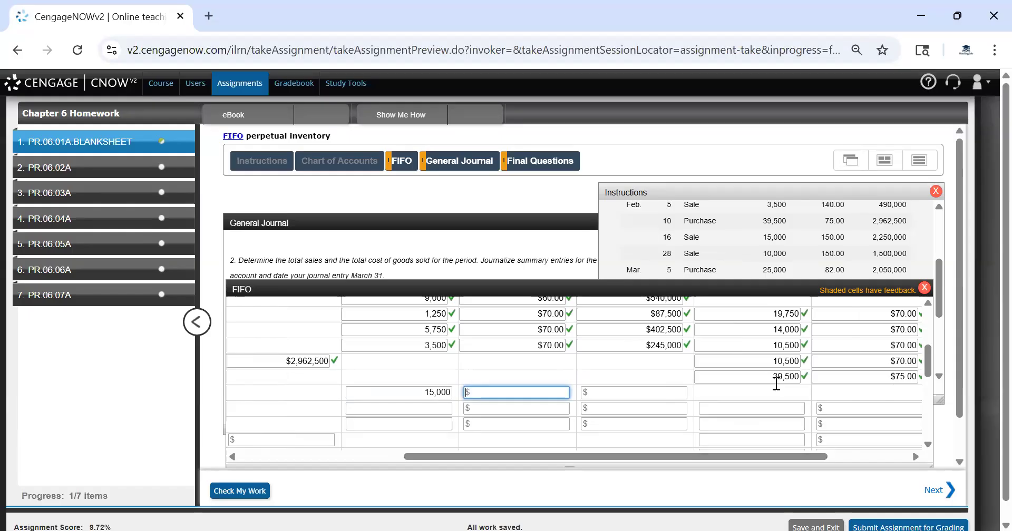
drag(721, 459, 793, 479)
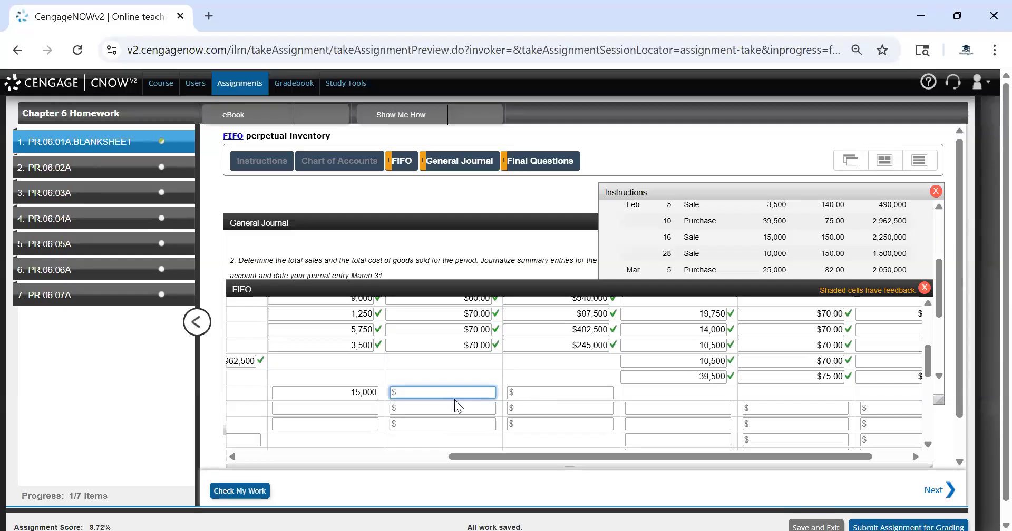
click(710, 359)
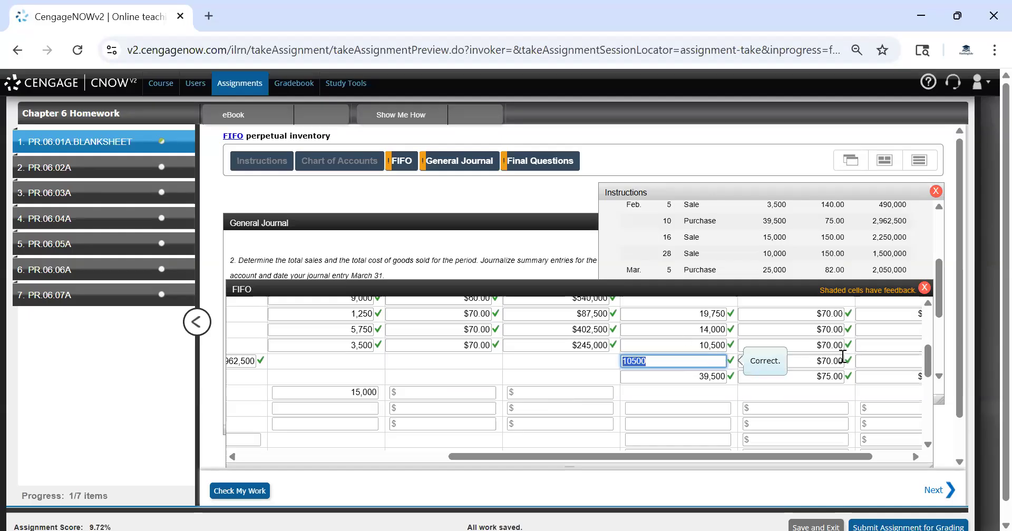
click(887, 362)
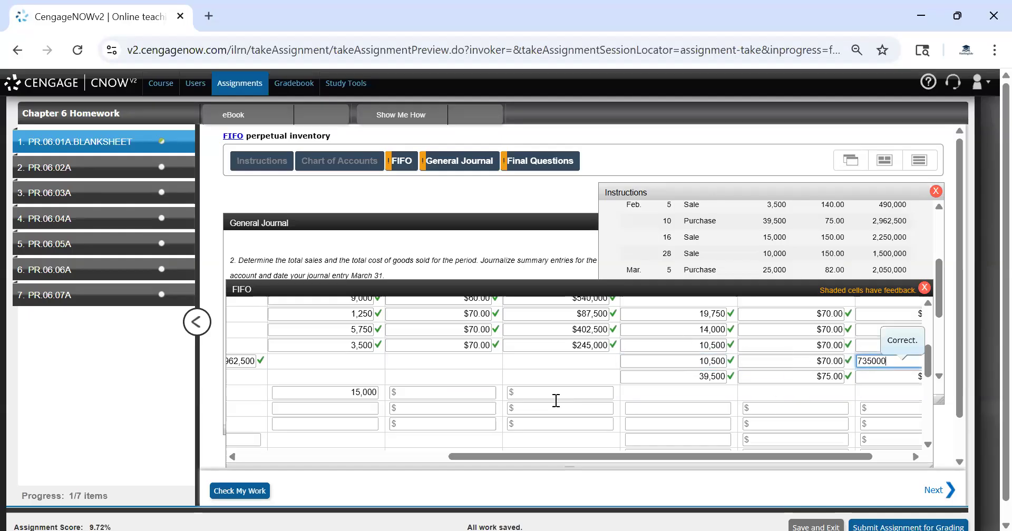
Record the Feb. 16 sale's first cost layer as 10,500 units at $70 totaling $735,000
click(442, 383)
click(453, 391)
click(370, 393)
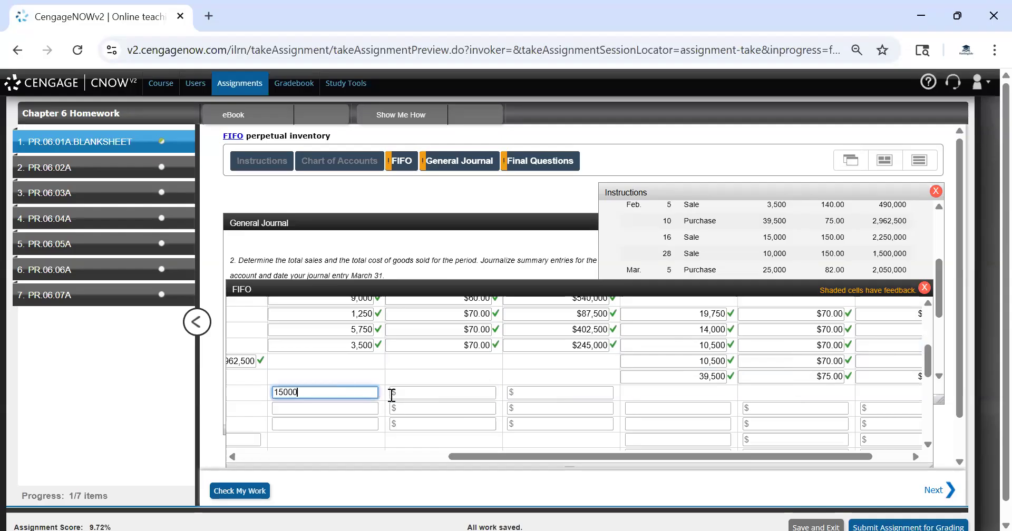
key(BackSpace)
key(BackSpace)
key(BackSpace)
key(BackSpace)
key(BackSpace)
text(10500)
key(Tab)
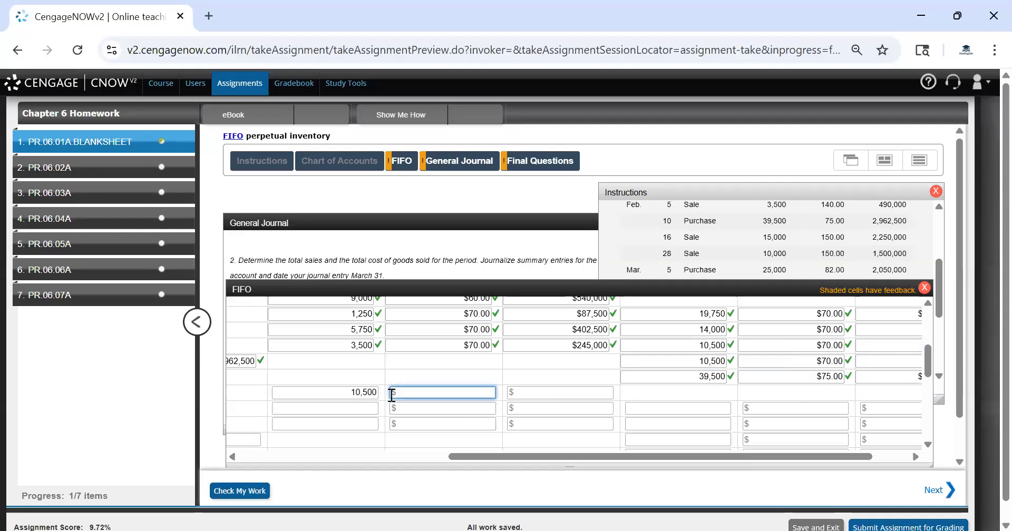
text(70)
key(Tab)
drag(520, 454, 627, 455)
click(885, 359)
double_click(872, 359)
key(ctrl+c)
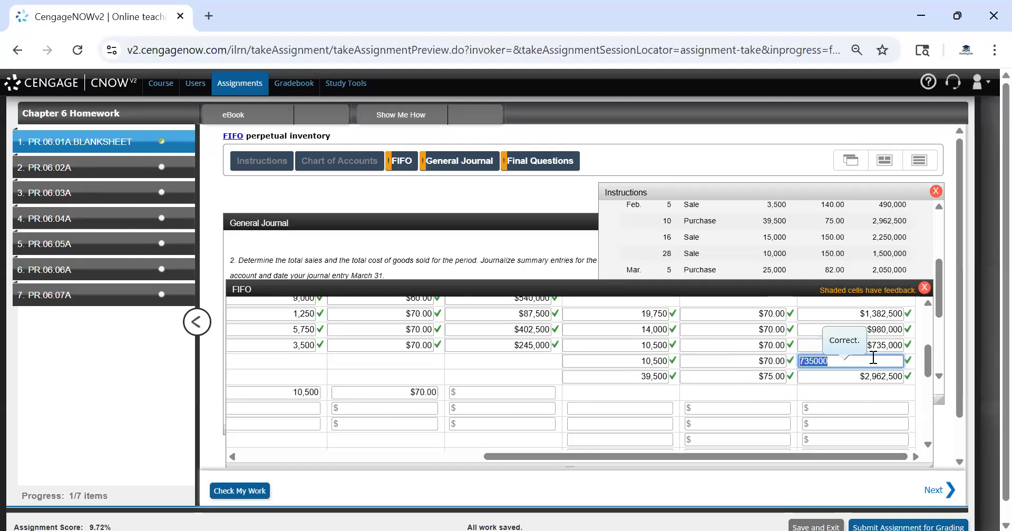
click(511, 393)
key(ctrl+v)
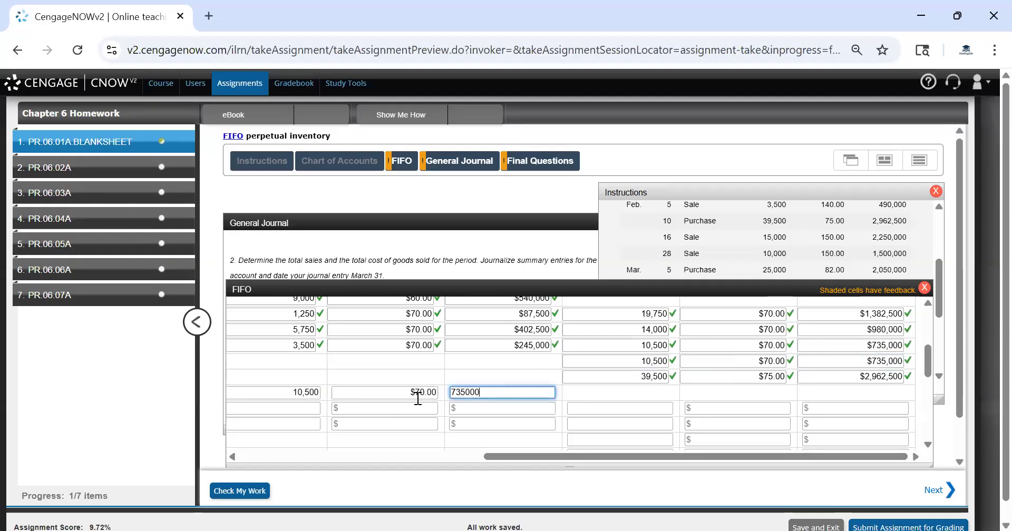
key(Tab)
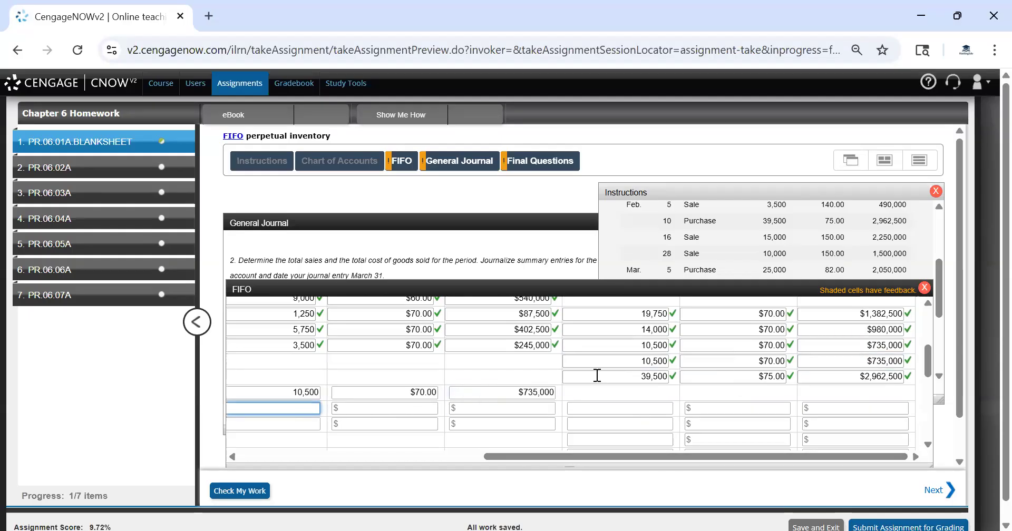
Record the Feb. 16 sale's second cost layer as 4,500 units at $75 totaling $337,500
text(4500)
key(Tab)
text(75)
key(Tab)
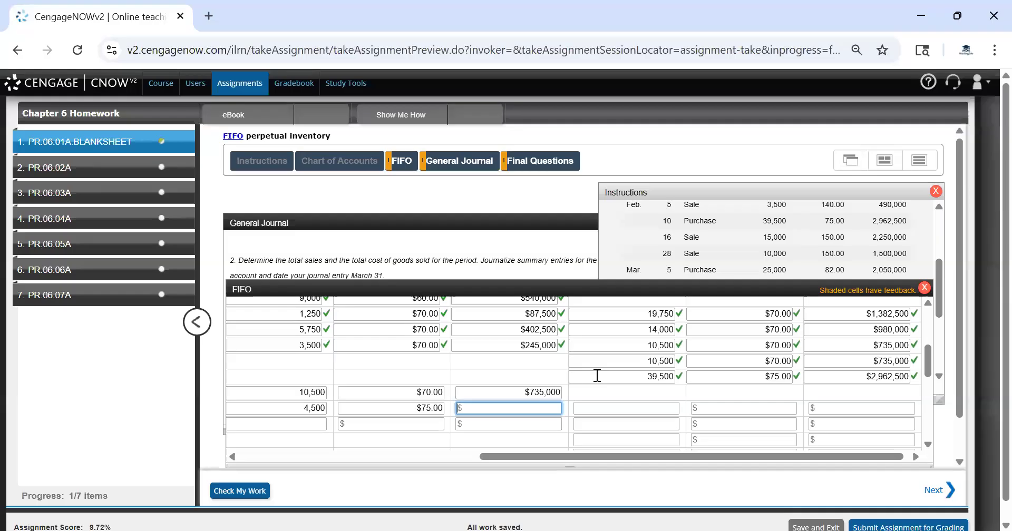
text(337,500)
key(Tab)
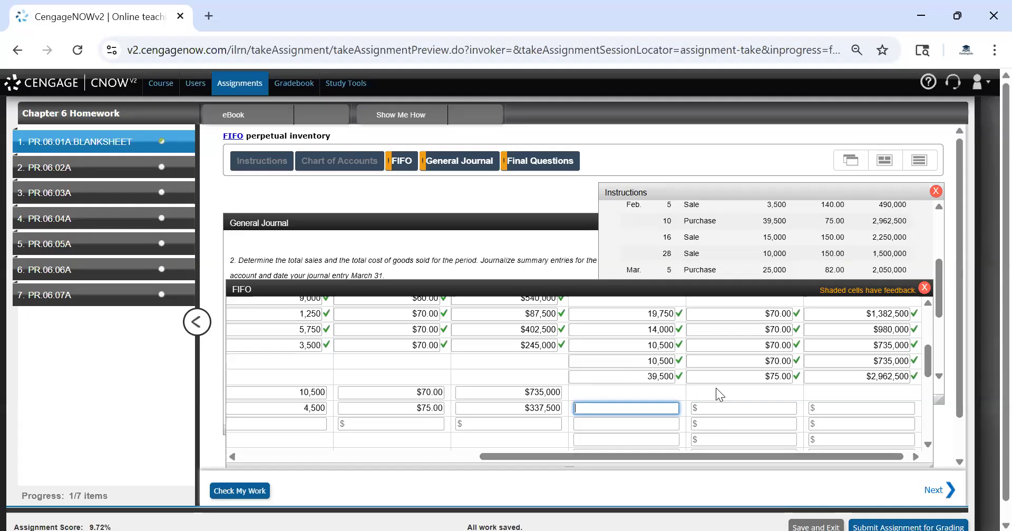
Enter the remaining Feb. 16 inventory as 35,000 units at $75 totaling $2,625,000
text(35000)
key(Tab)
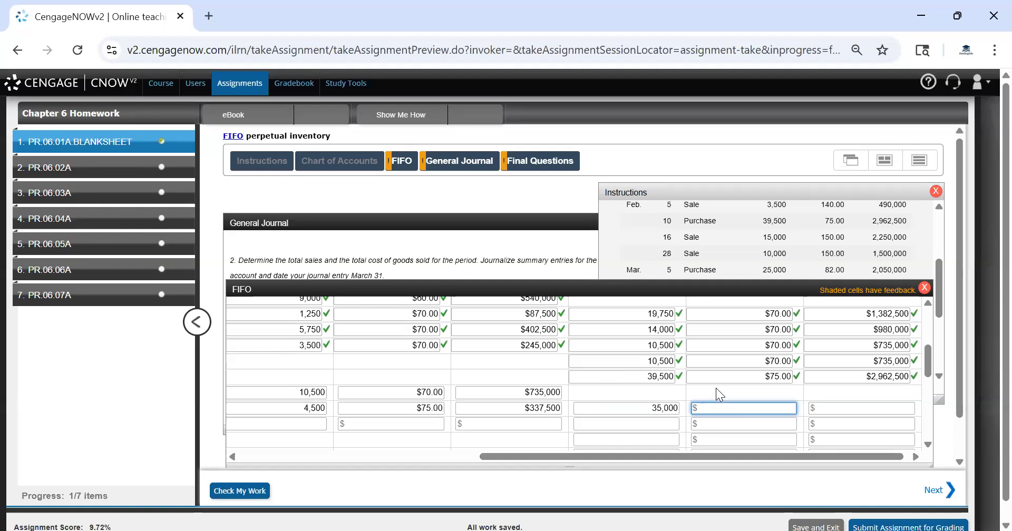
key(Tab)
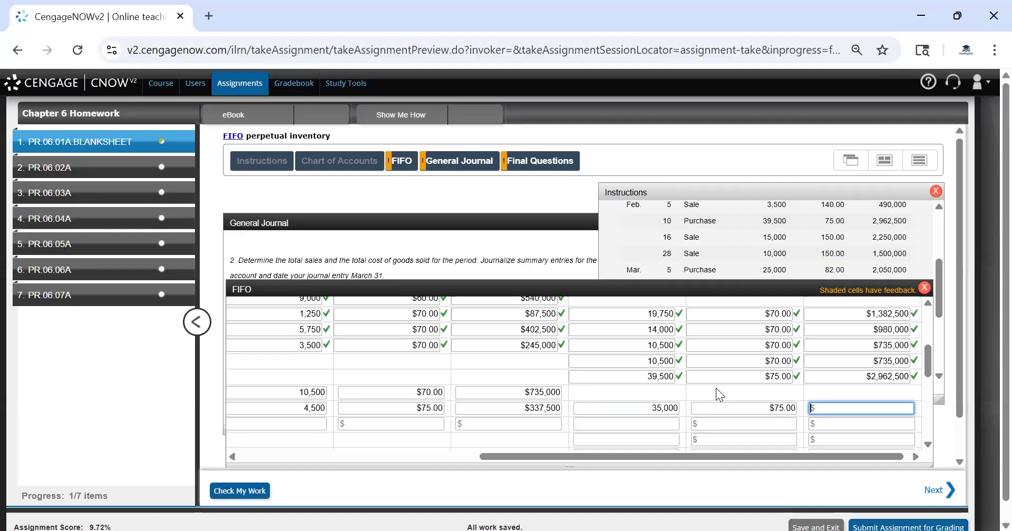
click(555, 394)
click(654, 404)
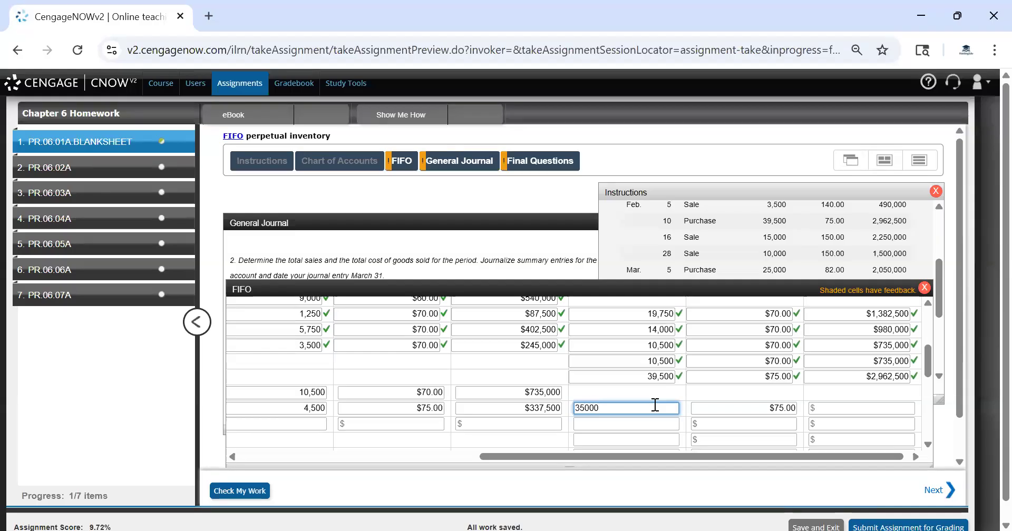
click(862, 409)
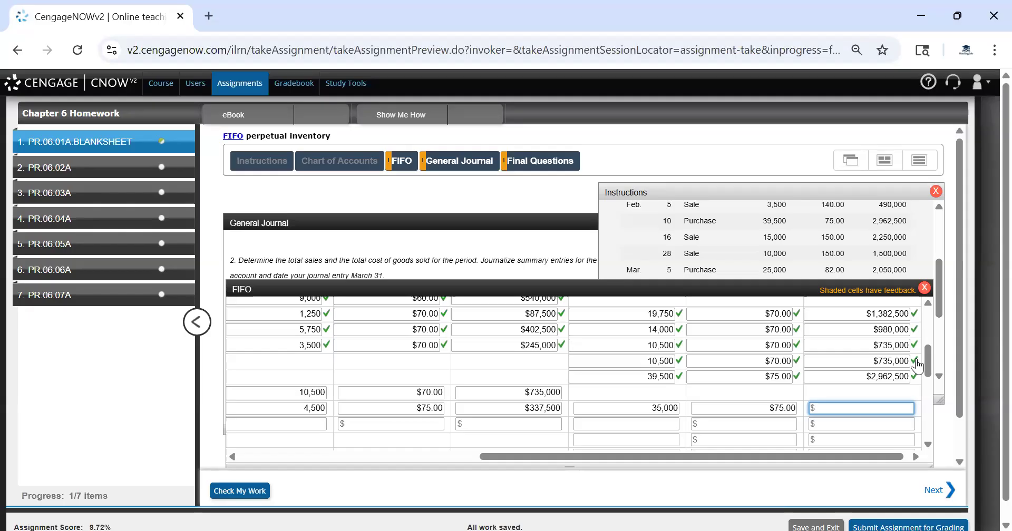
text(2,)
text(6)
text(25,000)
key(Tab)
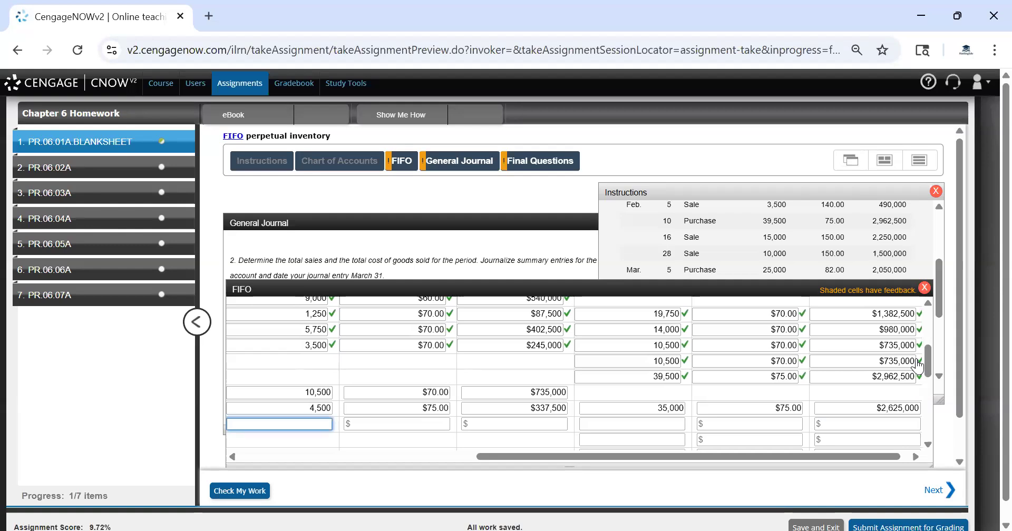
Record the Feb. 28 sale's cost layer as 10,000 units at $75 totaling $750,000
text(1050)
key(BackSpace)
key(BackSpace)
key(BackSpace)
key(BackSpace)
text(10000)
key(Tab)
text(75)
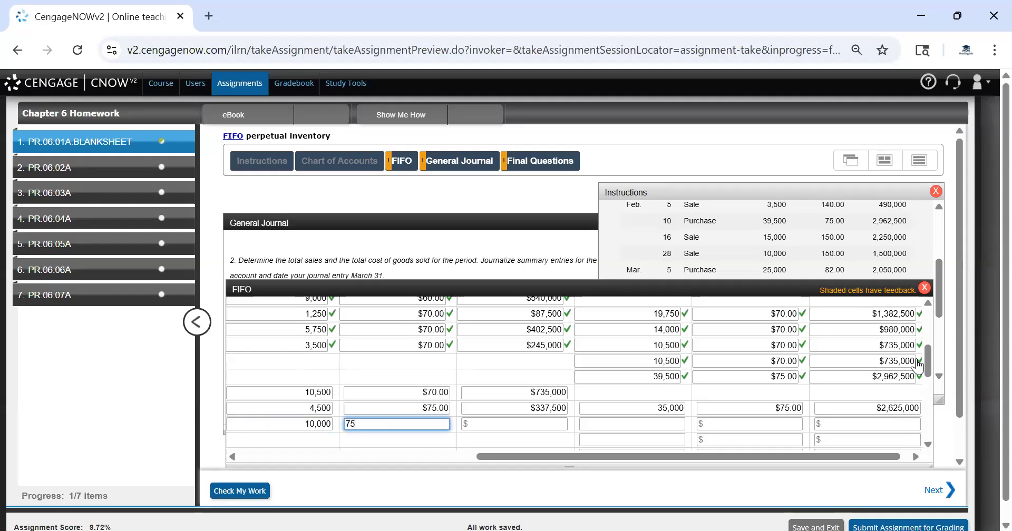
key(Tab)
click(769, 411)
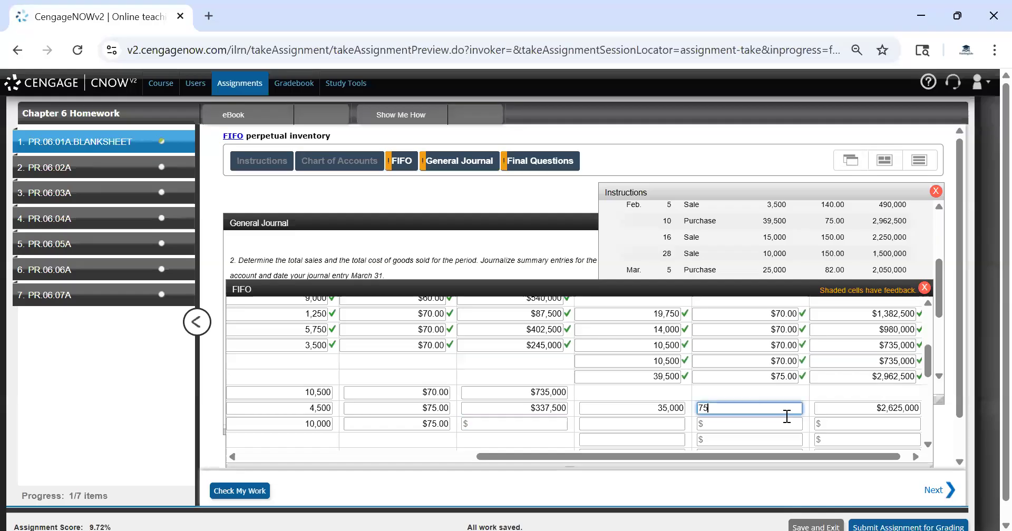
click(566, 422)
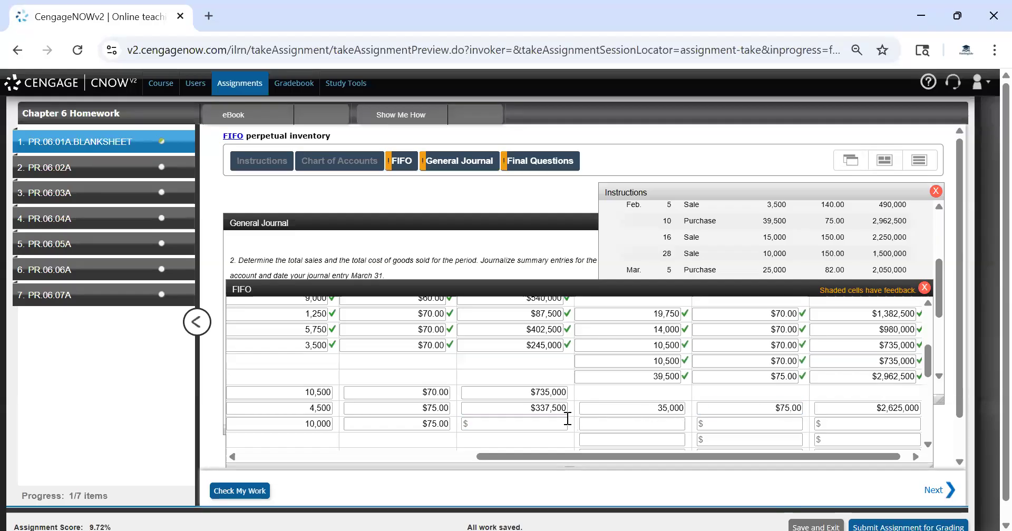
text(750)
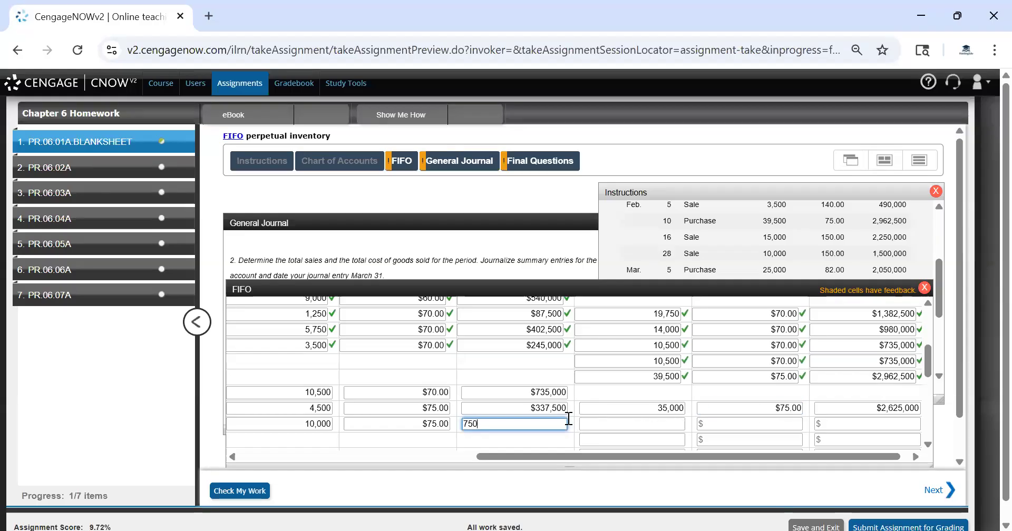
text(000)
key(Tab)
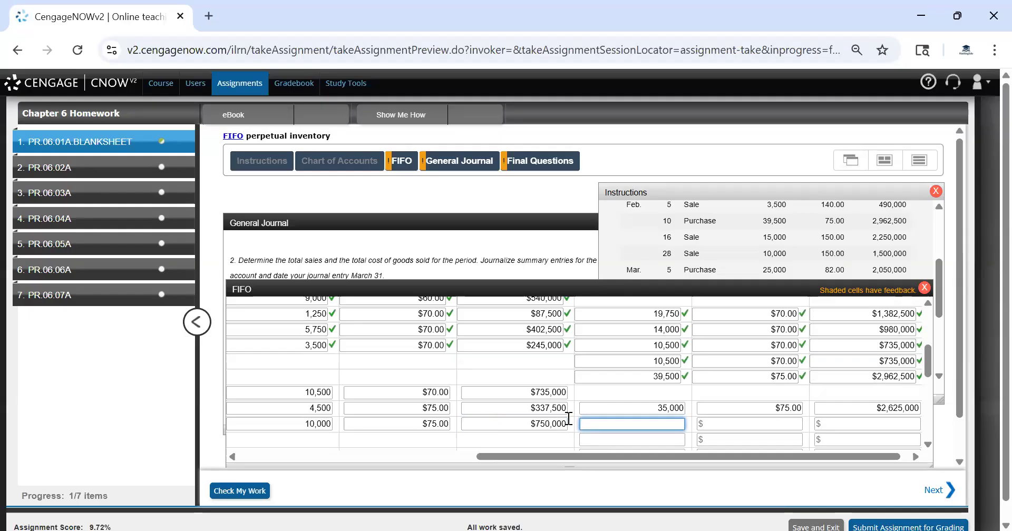
Enter the remaining Feb. 28 inventory as 25,000 units at $75 totaling $1,875,000 and check the work
text(25000)
key(Tab)
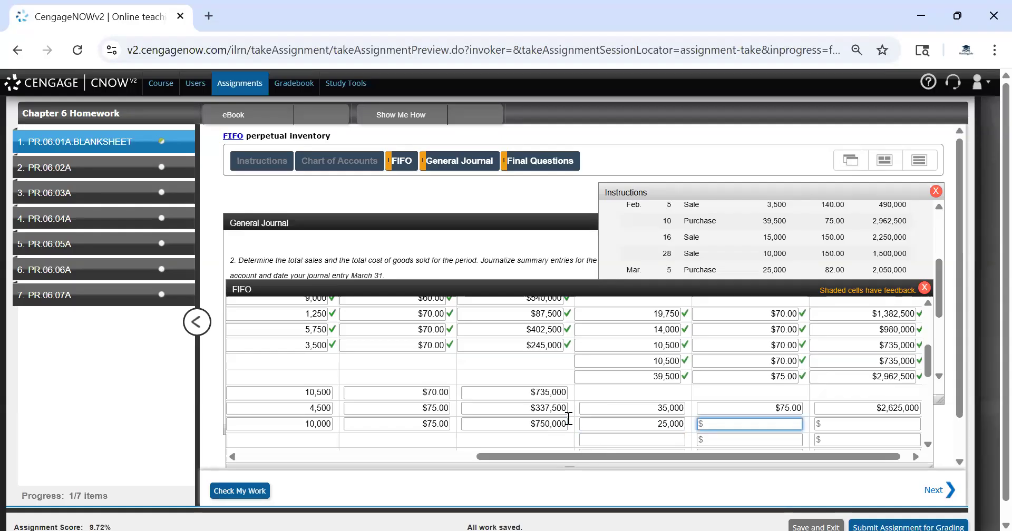
text(75)
key(Tab)
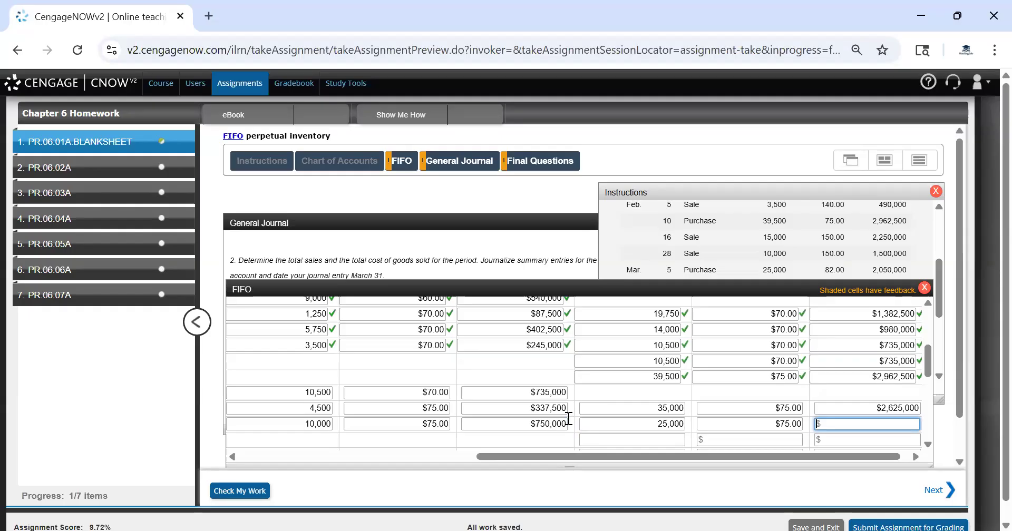
text(18750000)
key(Tab)
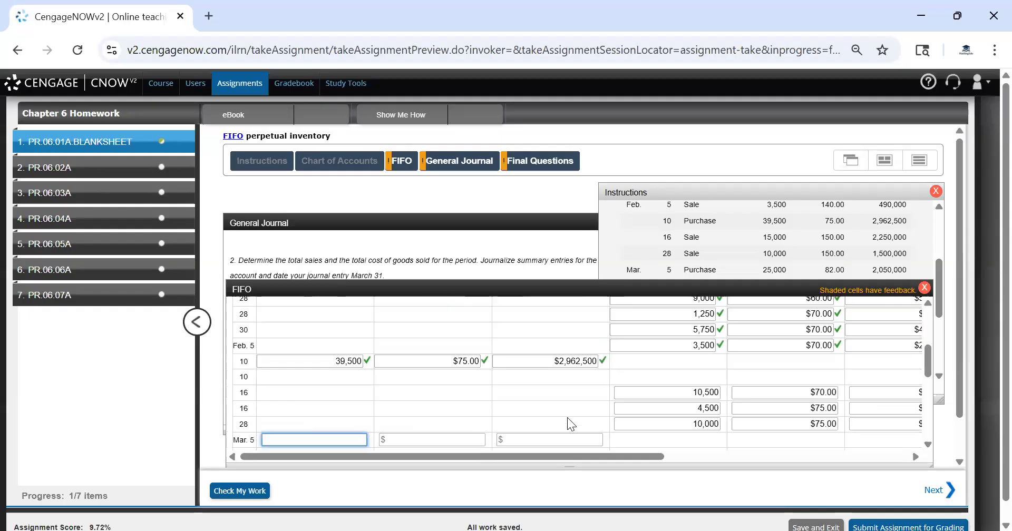
drag(658, 456, 898, 469)
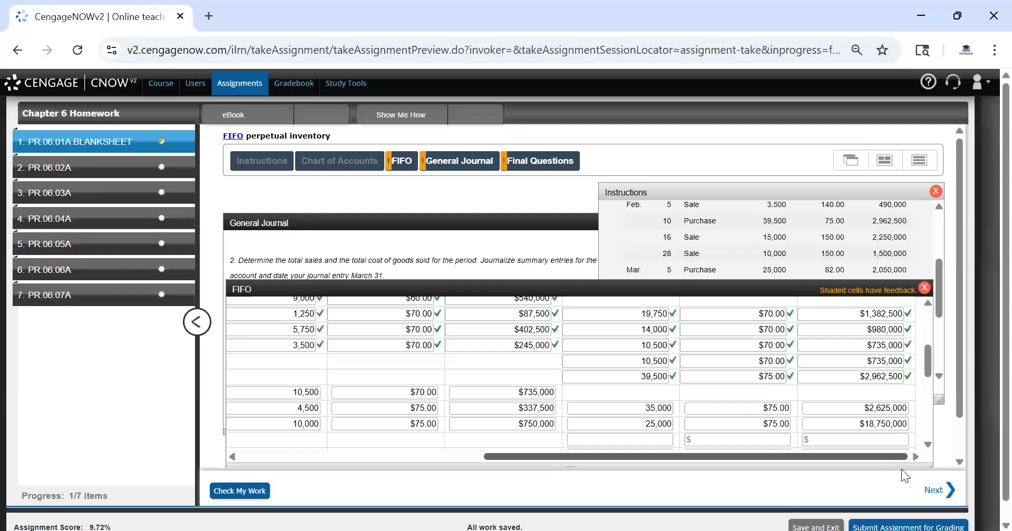
click(903, 422)
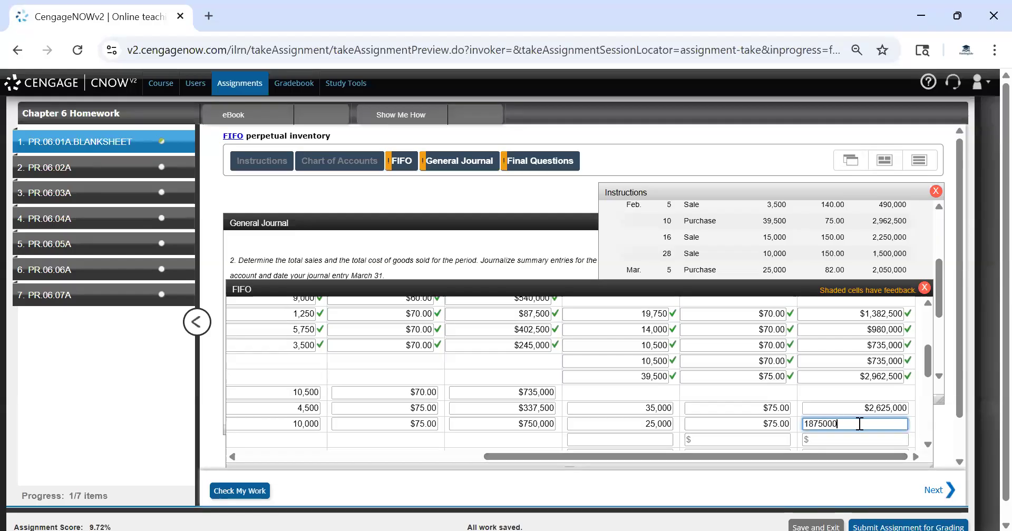
click(606, 421)
click(252, 488)
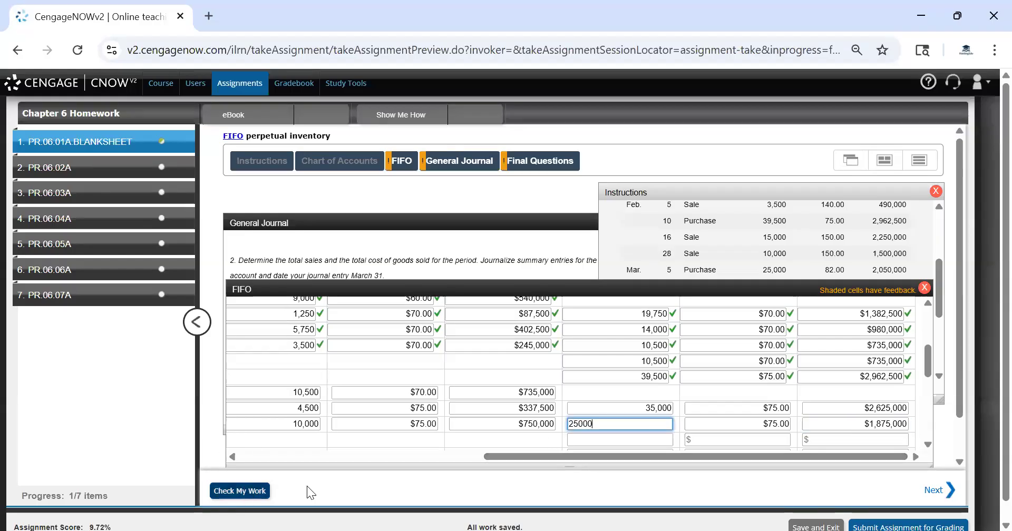
Add the Mar. 5 purchase of 25,000 units at $82 totaling $2,050,000
drag(614, 458, 342, 410)
scroll(343, 410, down, 2)
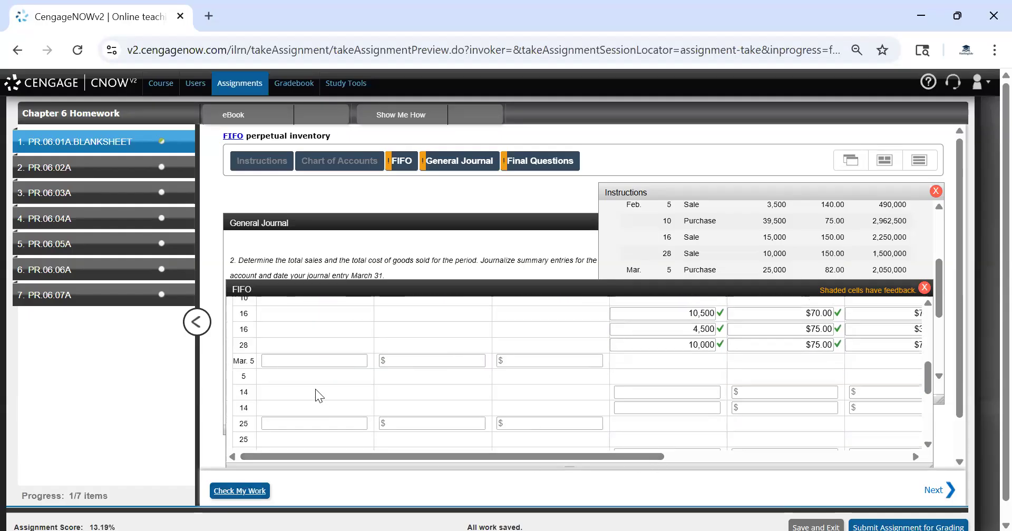
click(734, 269)
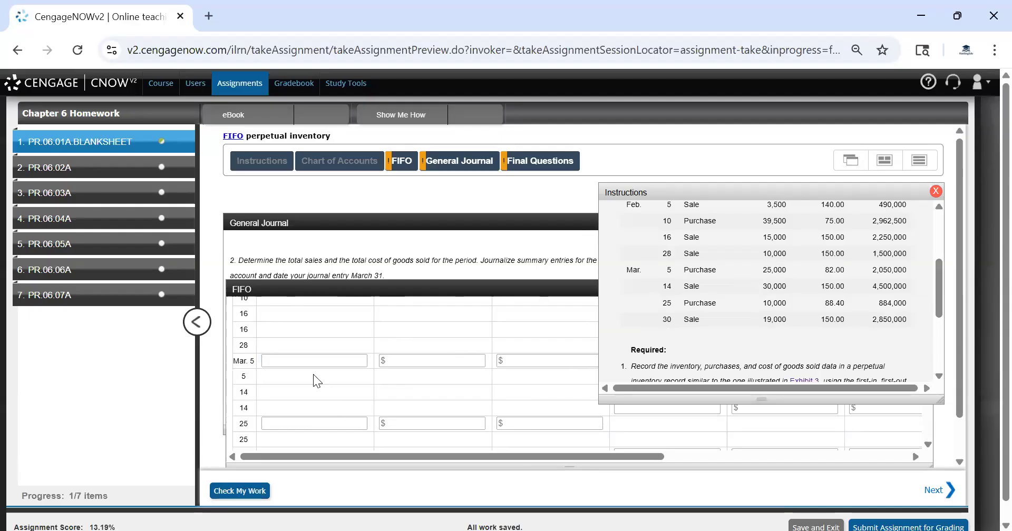
click(313, 361)
text(25,000)
key(Tab)
text(82)
key(Tab)
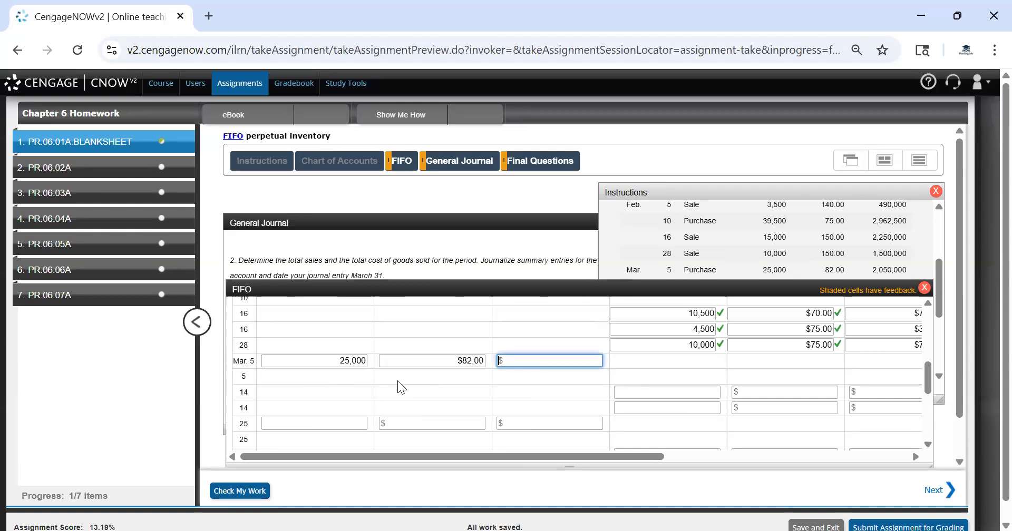
text(2050000)
key(Tab)
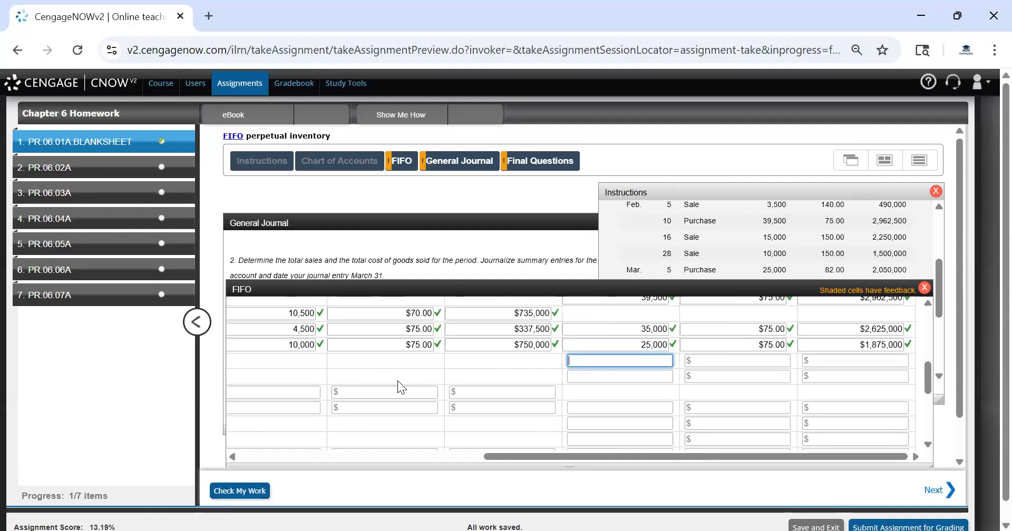
Enter the Mar. 5 inventory's first layer as 25,000 units at $75 totaling $1,875,000
text(250000)
key(BackSpace)
key(Tab)
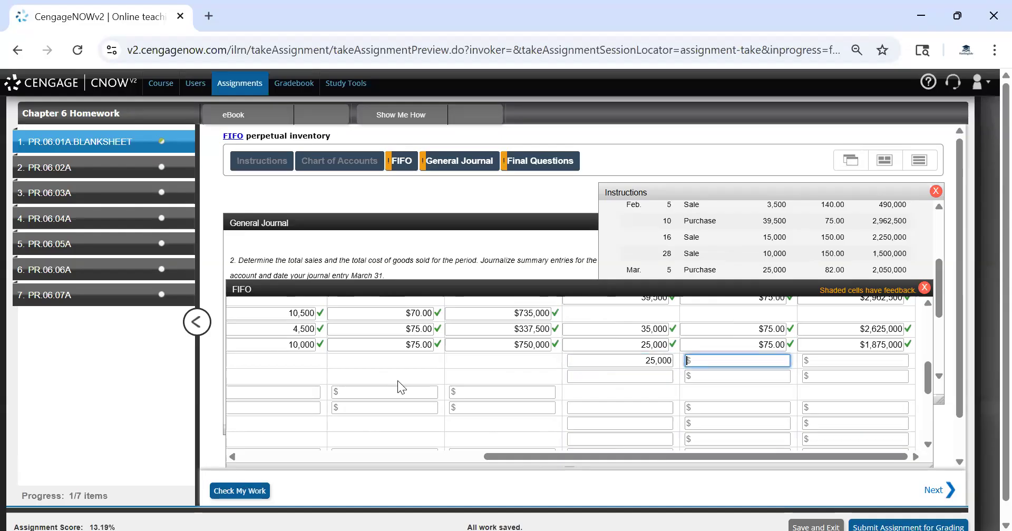
text(75)
key(Tab)
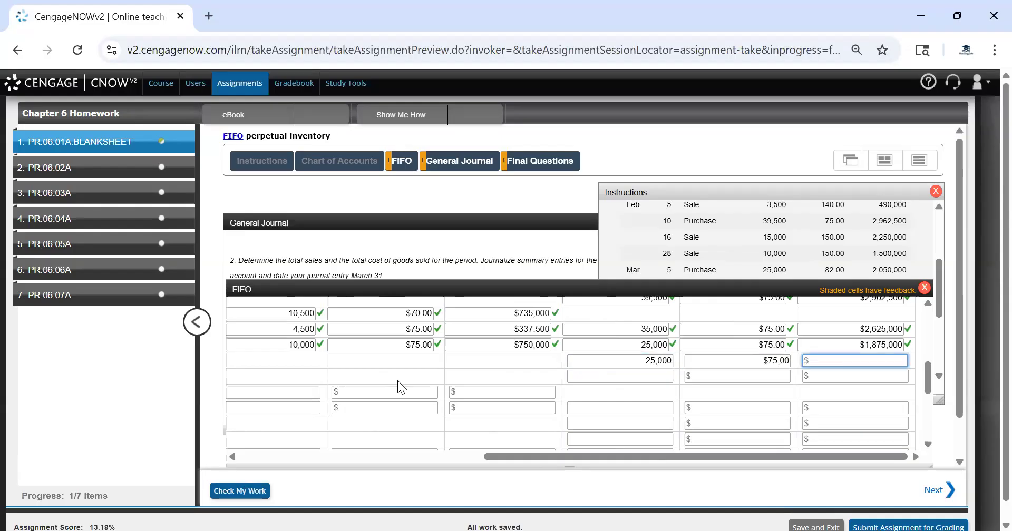
text(1875000)
key(Tab)
Enter the Mar. 5 inventory's second layer as 25,000 units at $82 totaling $2,050,000 and check the work
text(25000)
key(Tab)
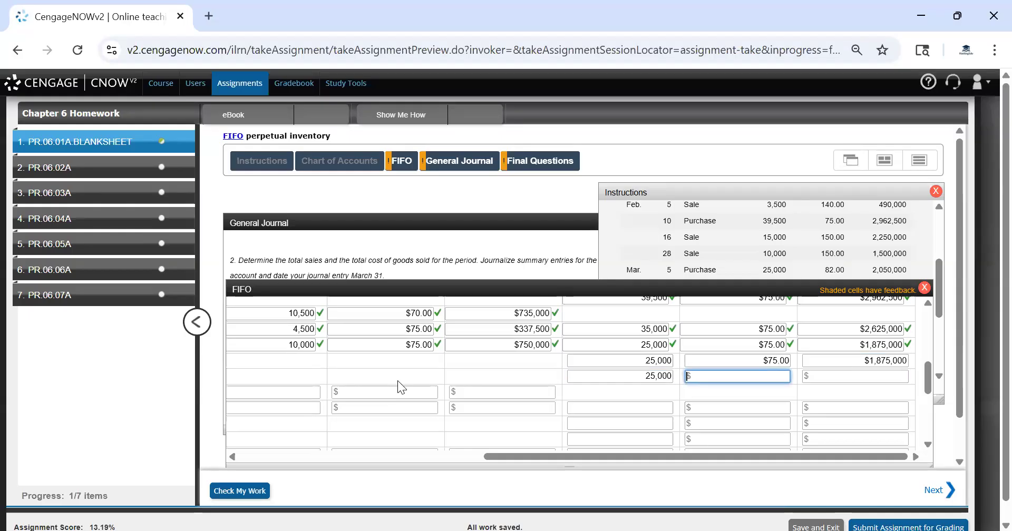
text(75)
key(Tab)
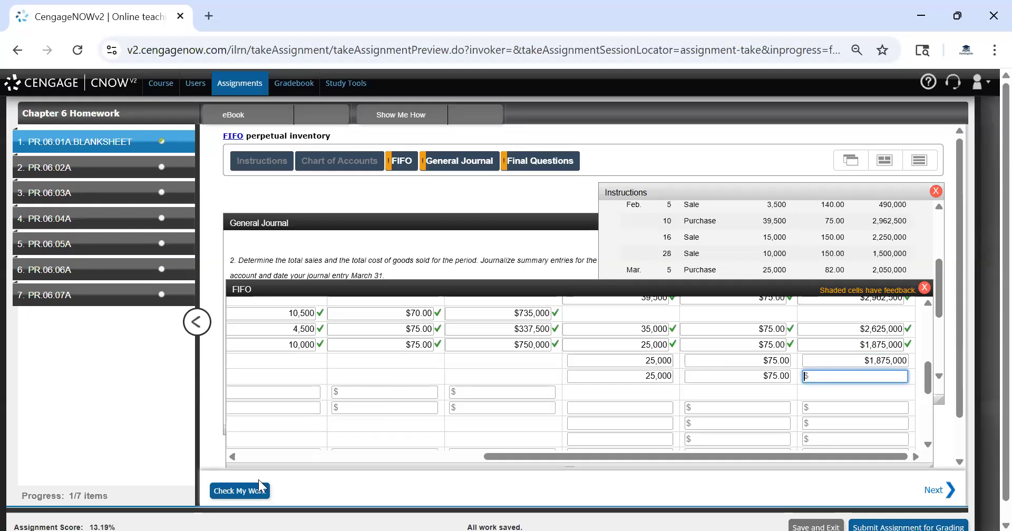
click(777, 374)
key(BackSpace)
key(BackSpace)
text(82)
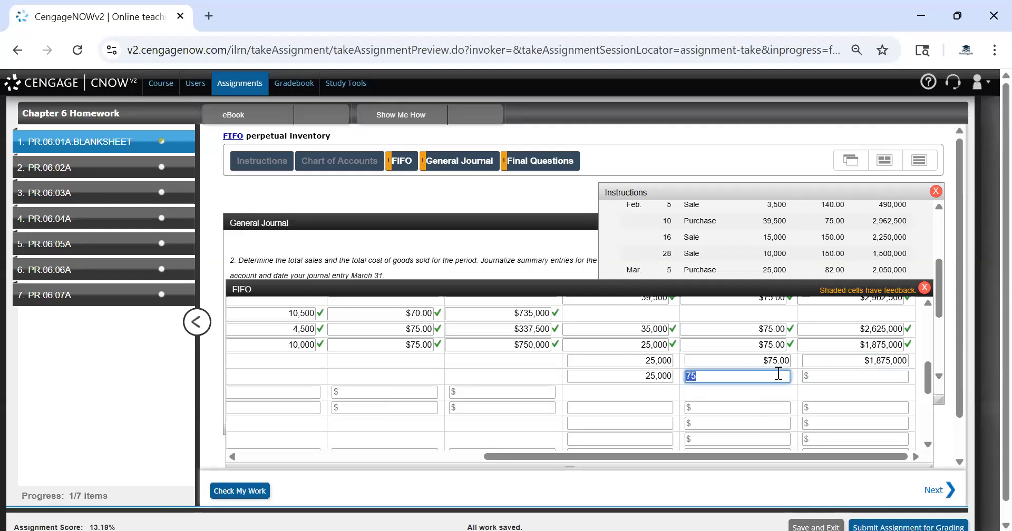
key(Tab)
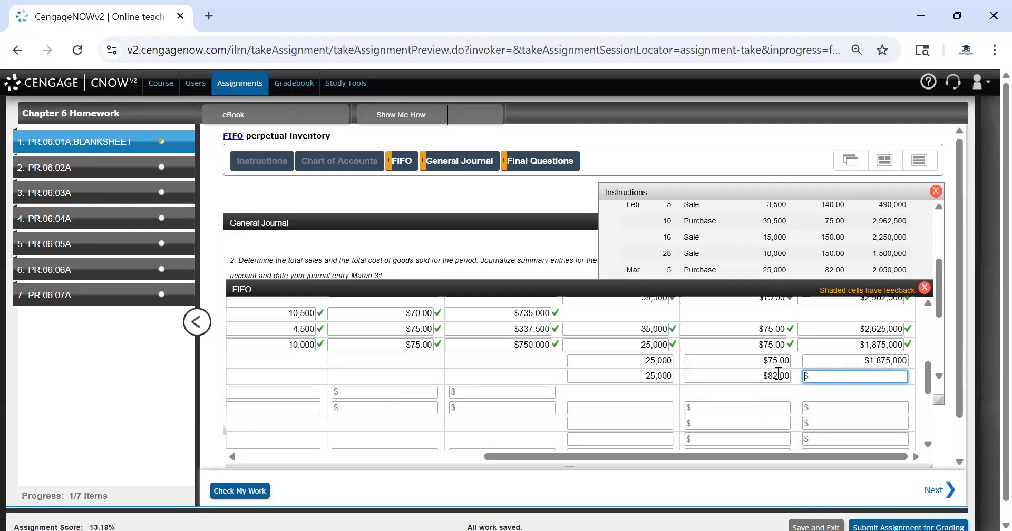
text(205000)
click(829, 406)
click(854, 361)
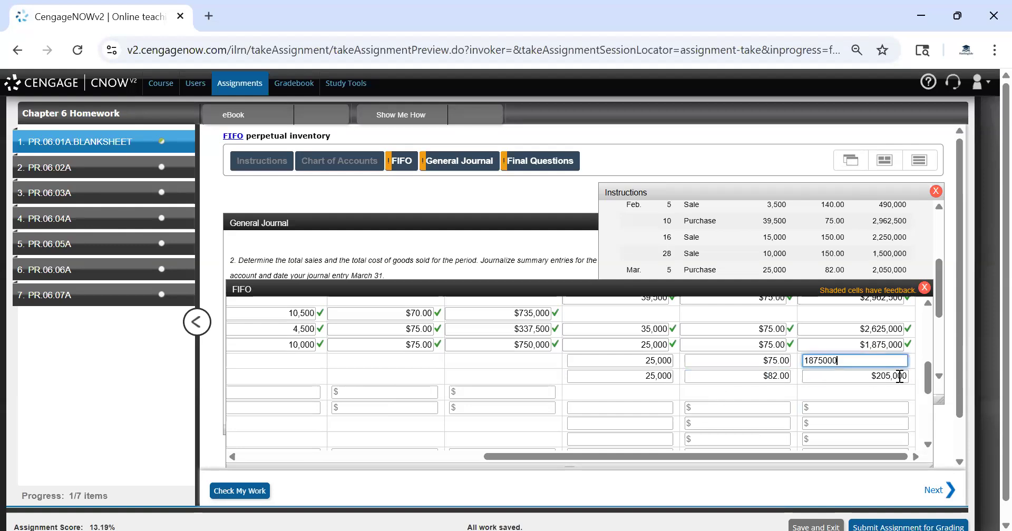
click(899, 376)
text(0)
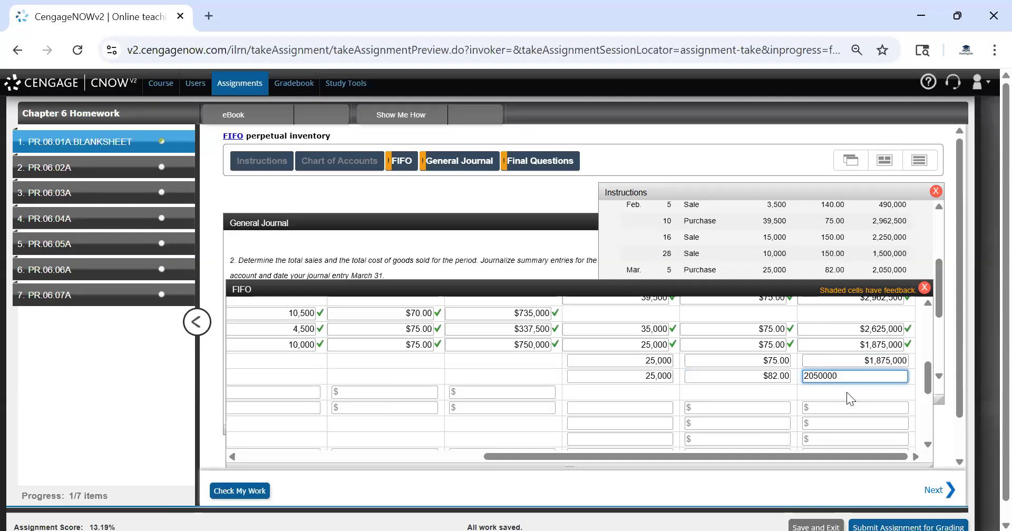
click(833, 430)
click(238, 494)
Record the Mar. 14 sale's first cost layer as 25,000 units at $75 totaling $1,875,000
drag(538, 456, 503, 445)
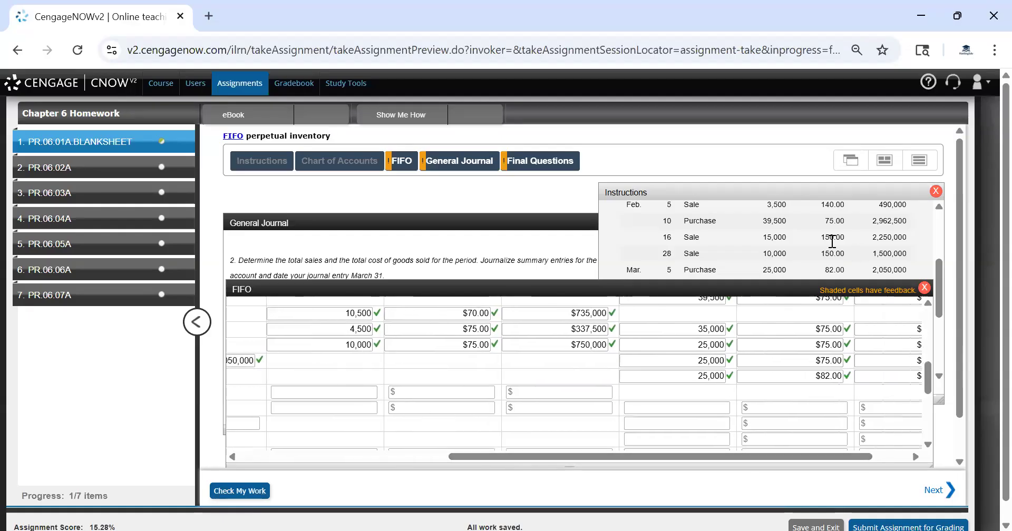
scroll(835, 243, down, 2)
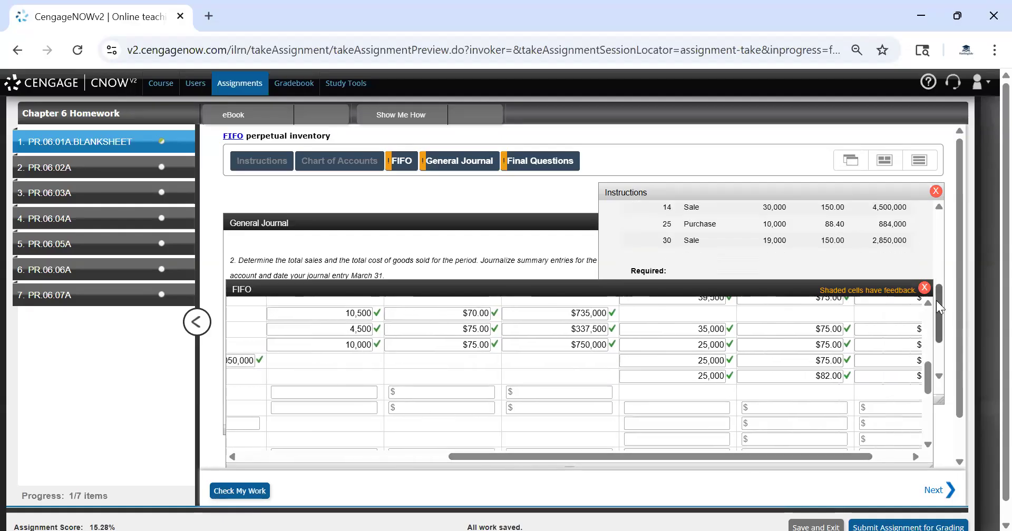
mouse_move(938, 294)
mouse_down()
mouse_move(939, 285)
mouse_move(942, 300)
mouse_up()
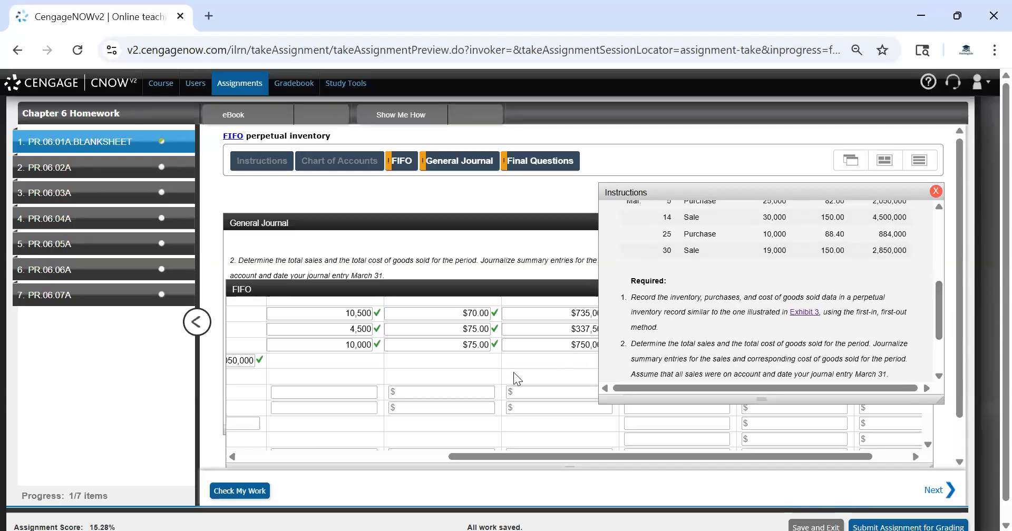
click(437, 392)
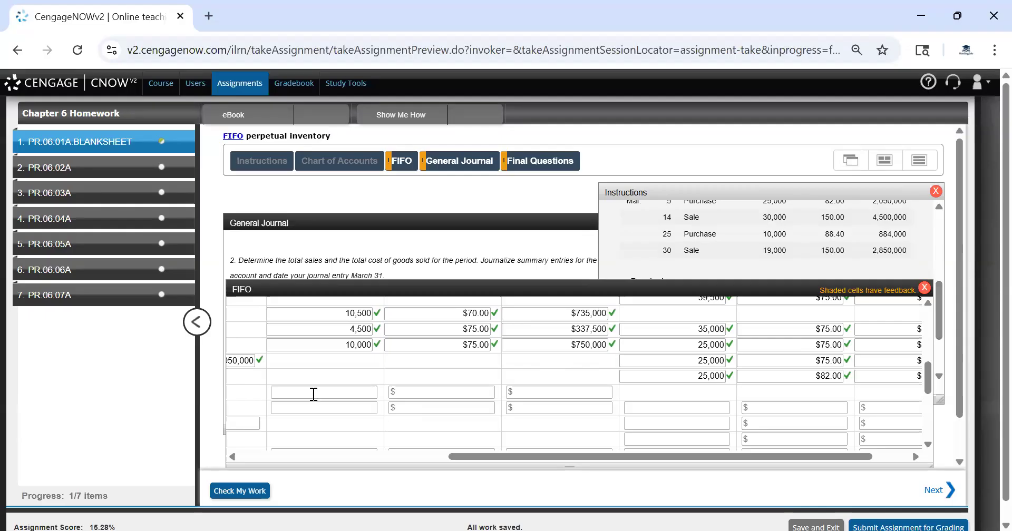
click(331, 393)
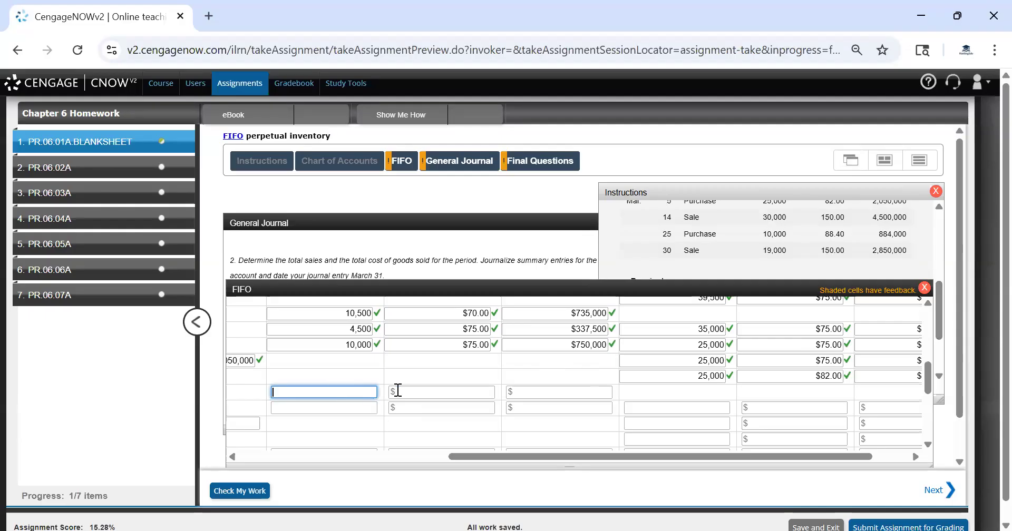
text(25000)
click(446, 391)
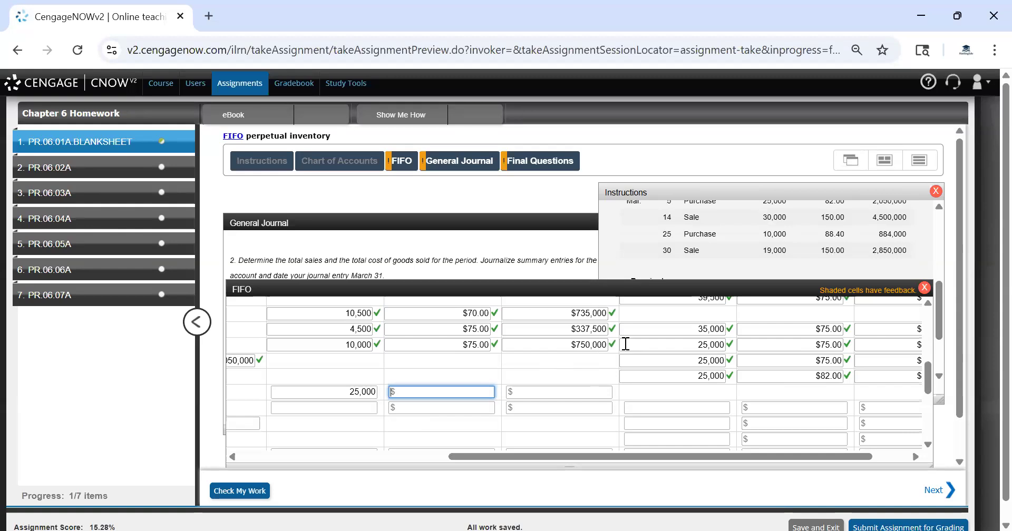
text(75)
key(Tab)
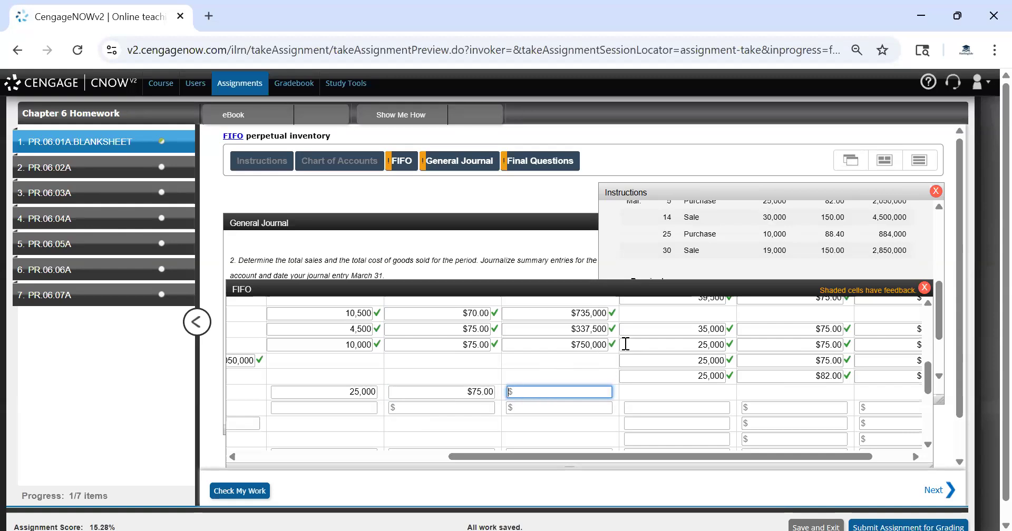
text(1875000)
key(Tab)
Record the Mar. 14 sale's second cost layer as 5,000 units at $82 totaling $410,000
text(5000)
key(Tab)
text(82)
key(Tab)
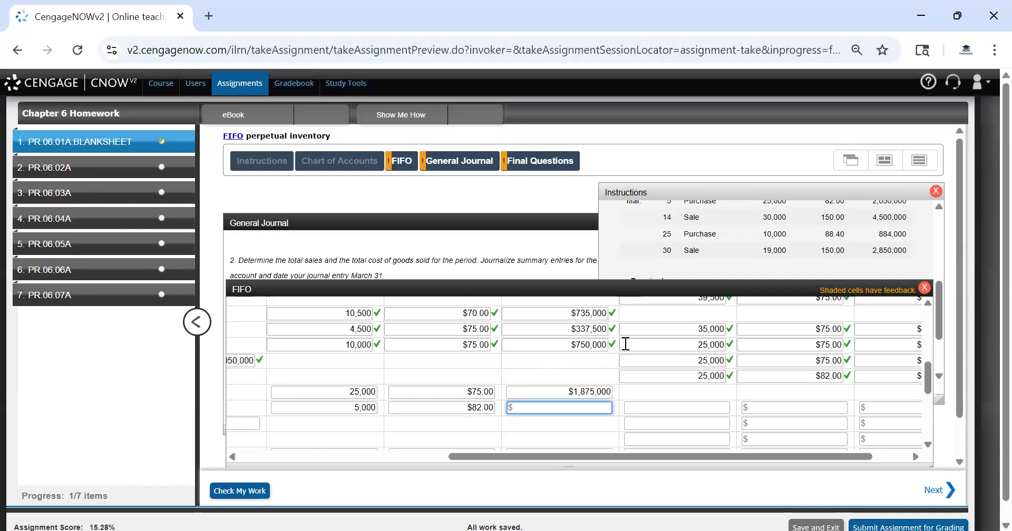
text(410000)
key(Tab)
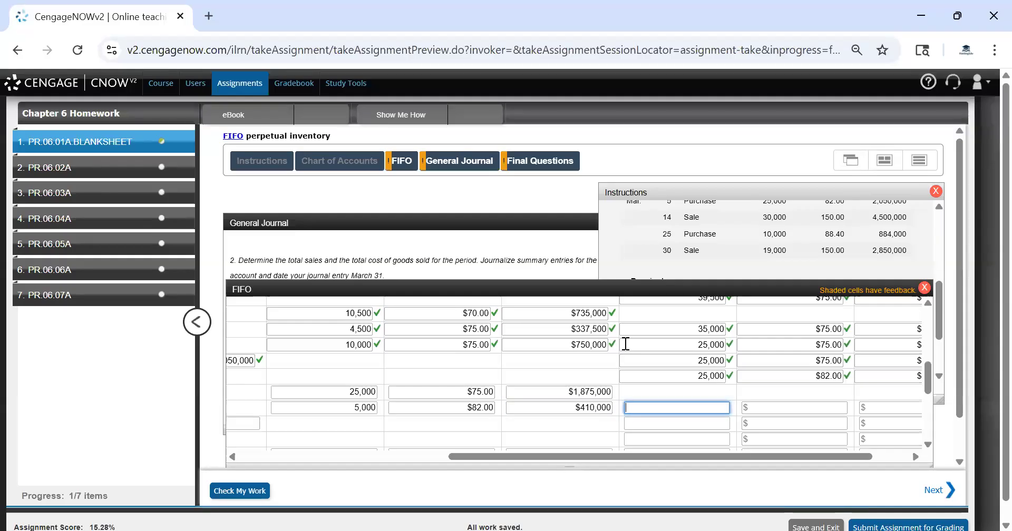
Enter the remaining Mar. 14 inventory as 20,000 units at $82 totaling $1,640,000
text(20000)
key(Tab)
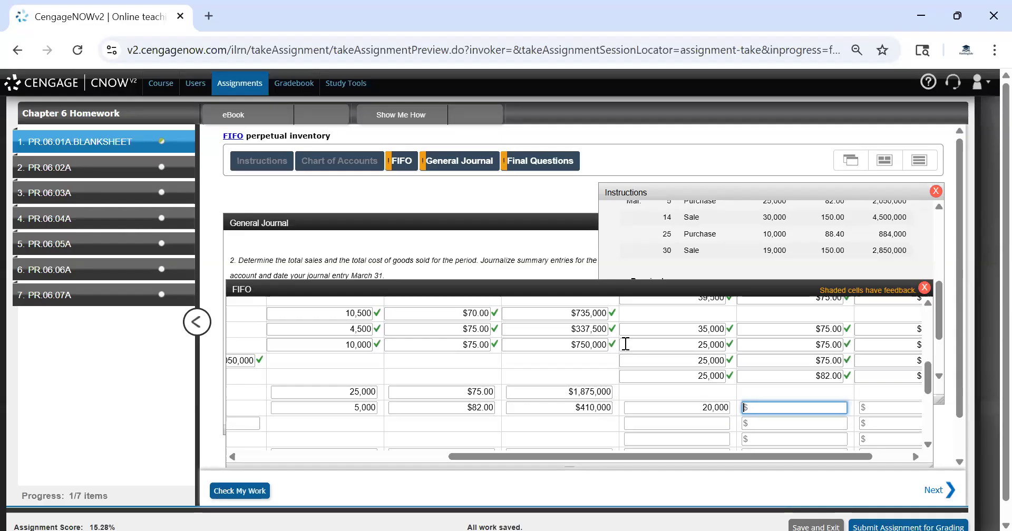
text(82)
key(Tab)
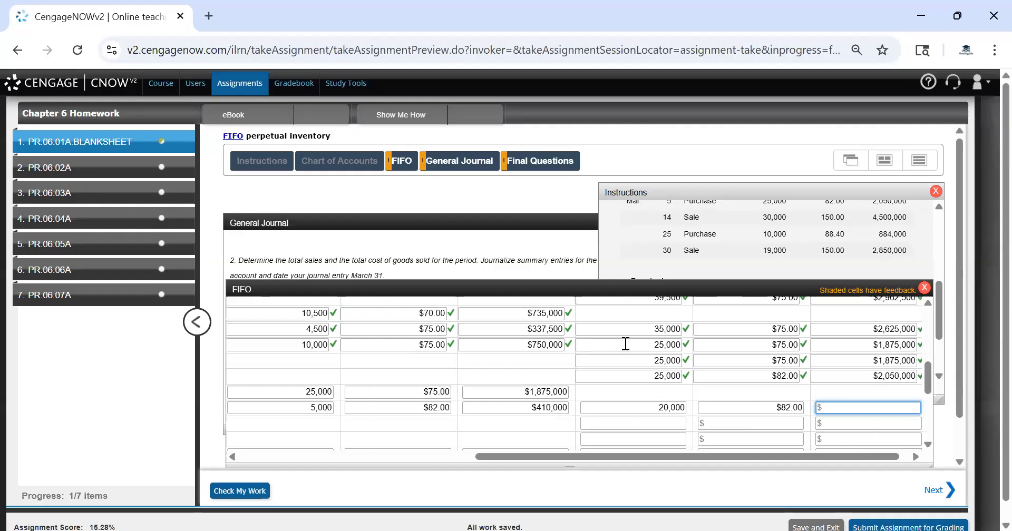
text(1640000)
key(Tab)
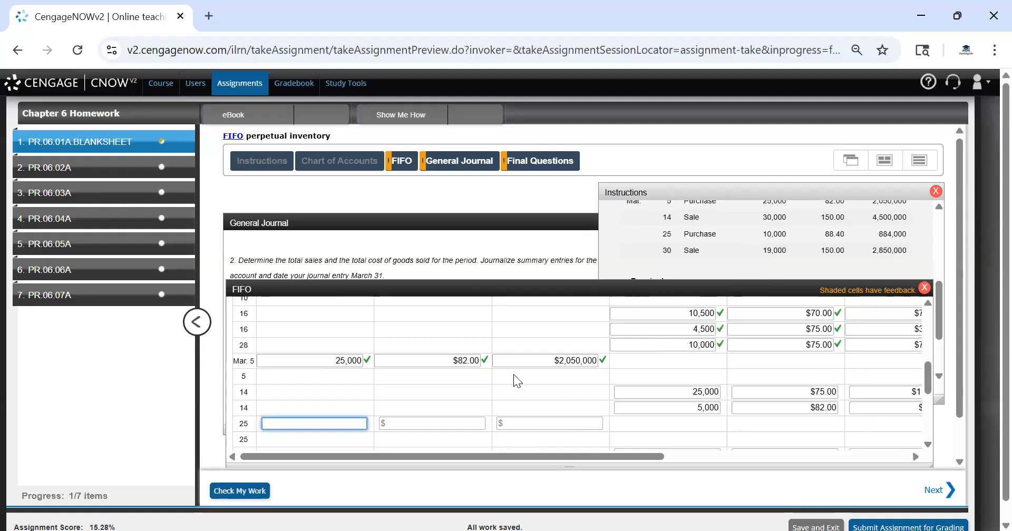
Record the Mar. 25 purchase as 10,000 units at $88.40 totaling $884,000
text(10,000)
key(Tab)
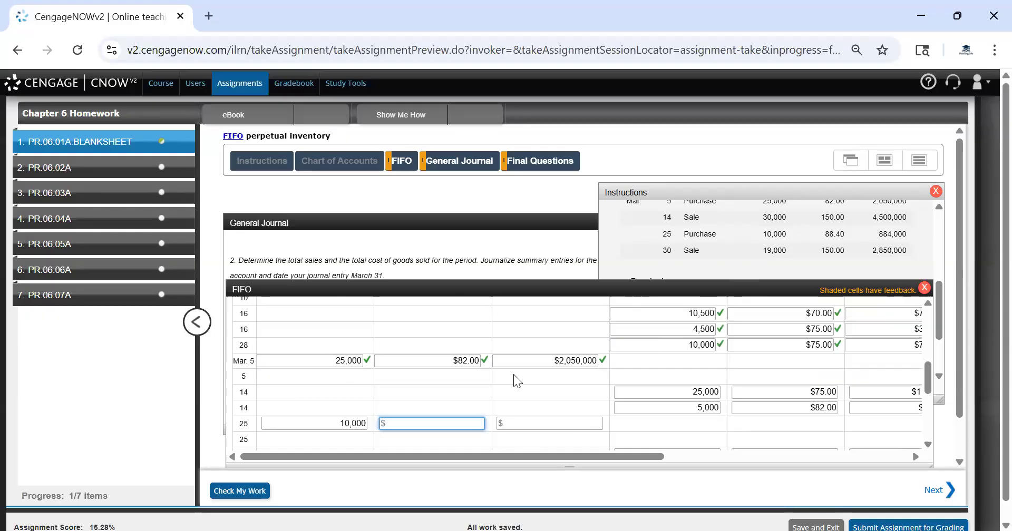
text(88.40)
key(Tab)
text(884000)
key(Tab)
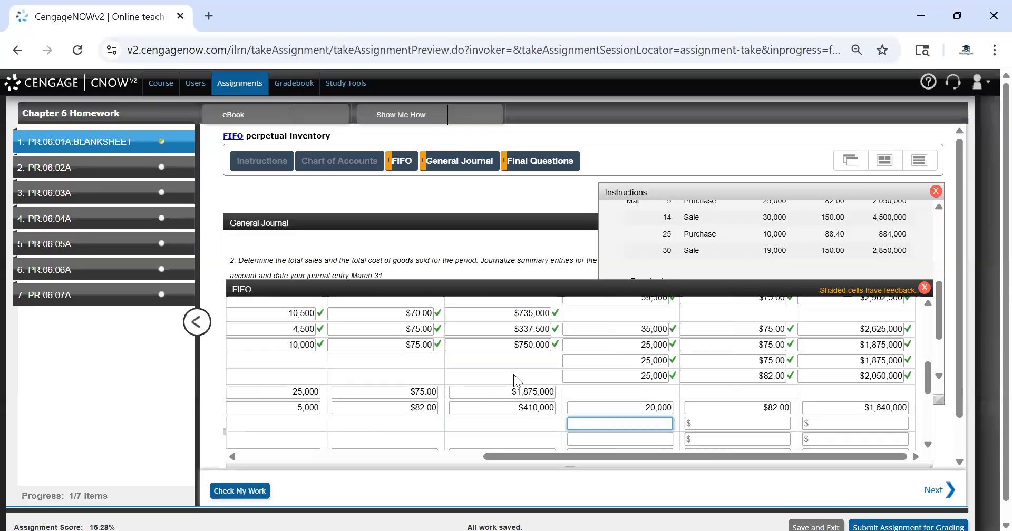
Enter the Mar. 25 inventory's first layer as 20,000 units at $82 totaling $1,640,000
text(20000)
key(Tab)
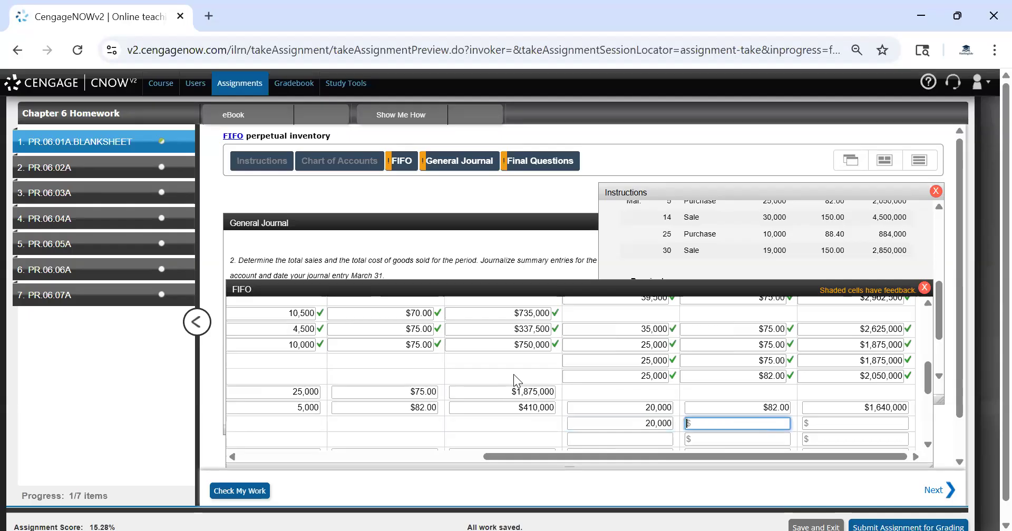
text(82)
key(Tab)
text(1640)
key(BackSpace)
key(BackSpace)
text(40000)
key(Tab)
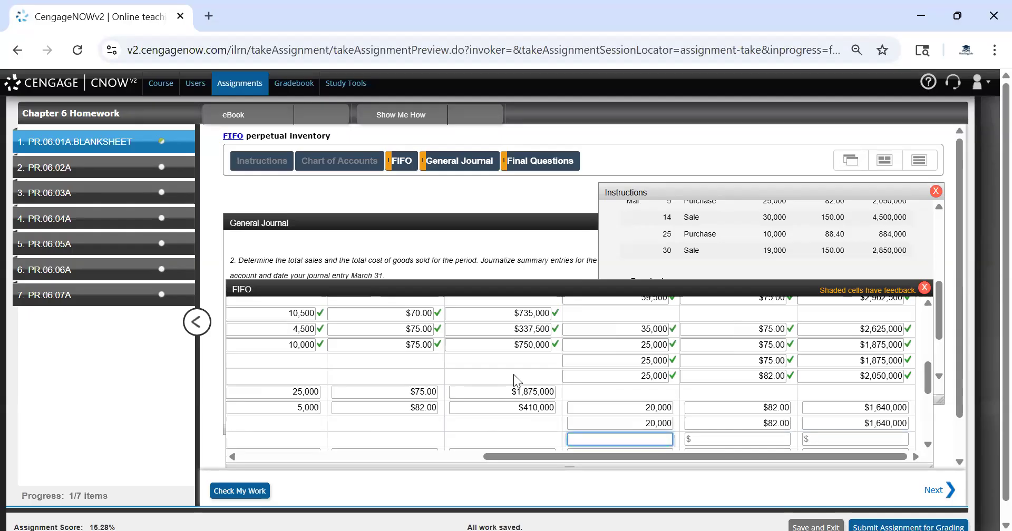
Enter the Mar. 25 inventory's second layer as 10,000 units at $88.40 totaling $884,000
text(10,0)
text(0000)
key(Tab)
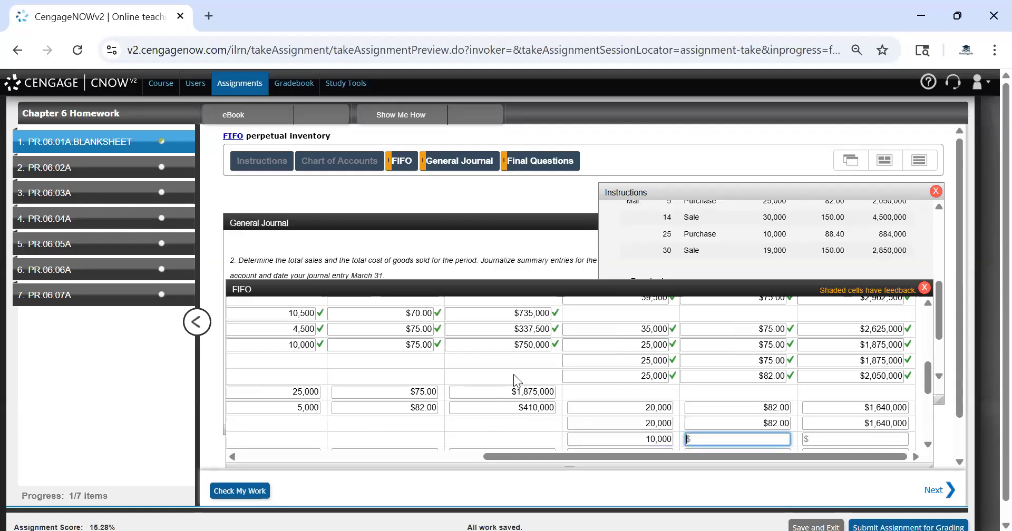
text(88.40)
key(Tab)
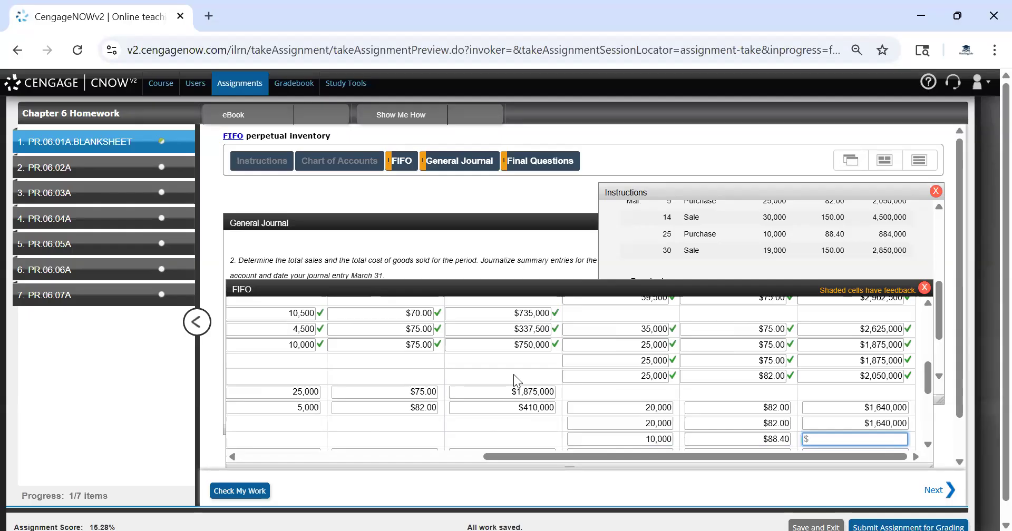
text(884000)
key(Tab)
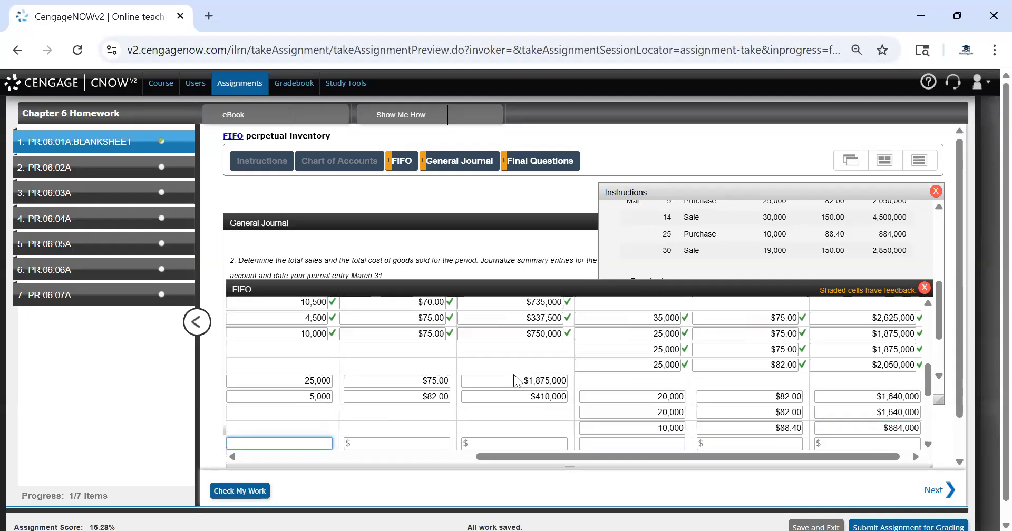
Record the Mar. 30 sale's cost of goods sold as 19,000 units at $82 totaling $1,558,000
text(19000)
key(Tab)
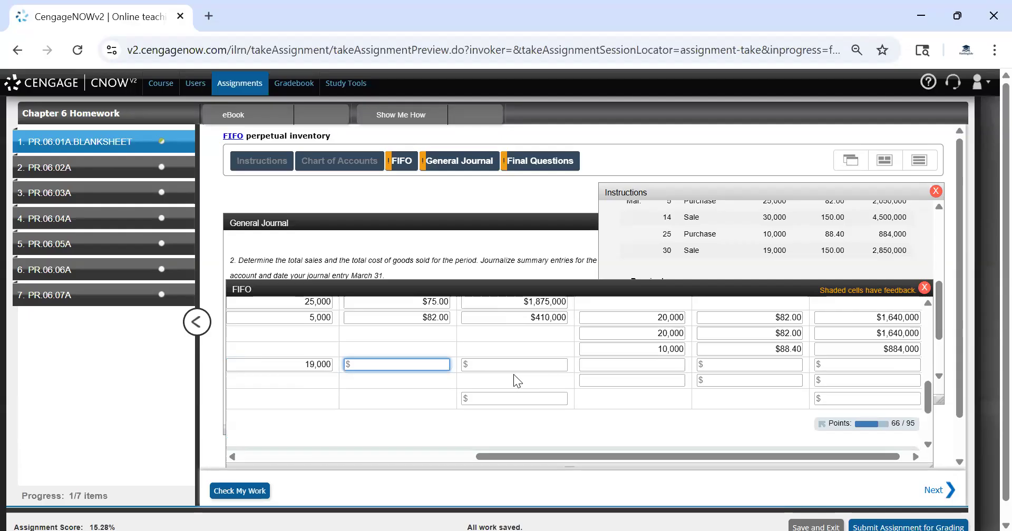
text(82)
key(Tab)
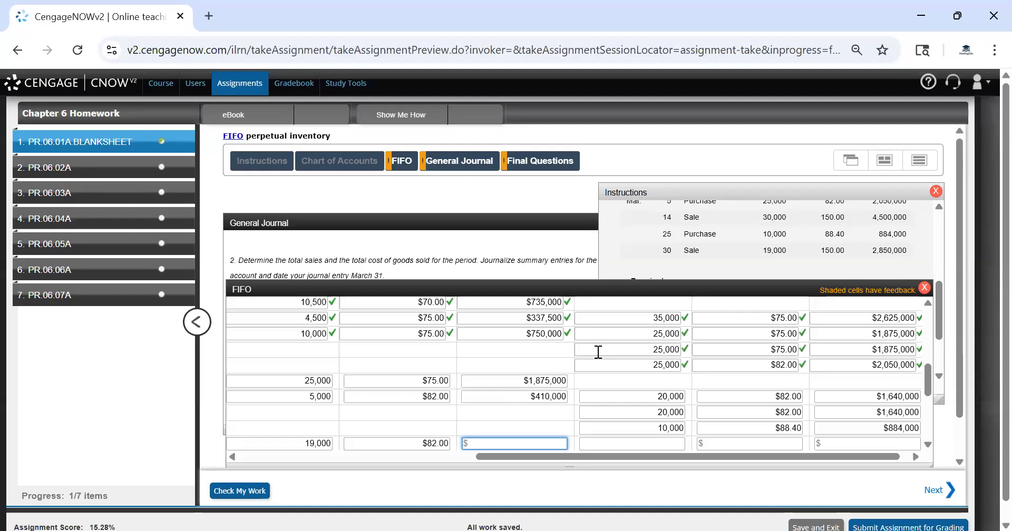
text(17)
key(BackSpace)
text(55)
text(8,)
text(000)
key(Tab)
Enter the Mar. 30 inventory's first layer as 1,000 units at $82 totaling $82,000
key(Tab)
scroll(598, 352, down, 3)
click(598, 352)
text(1,000)
key(Tab)
text(82)
key(Tab)
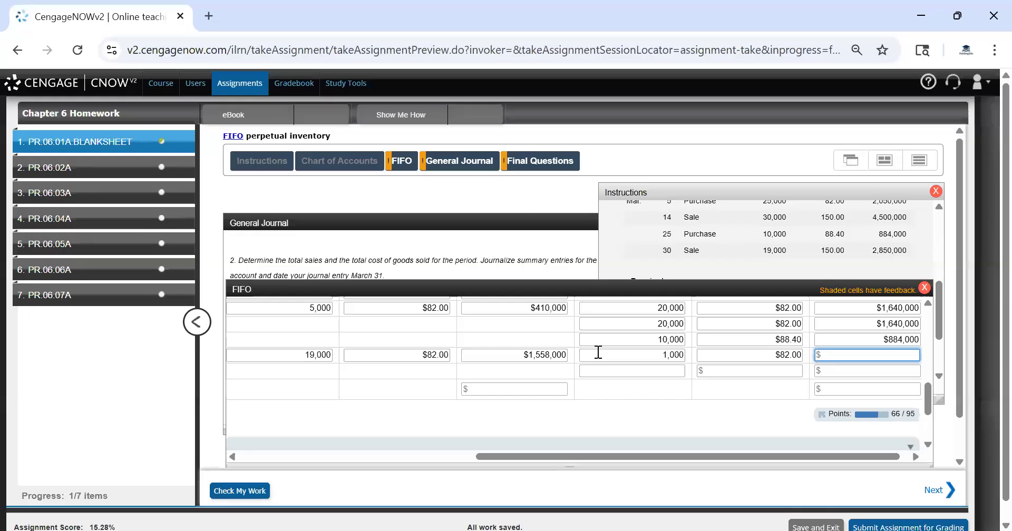
text(82000)
key(Tab)
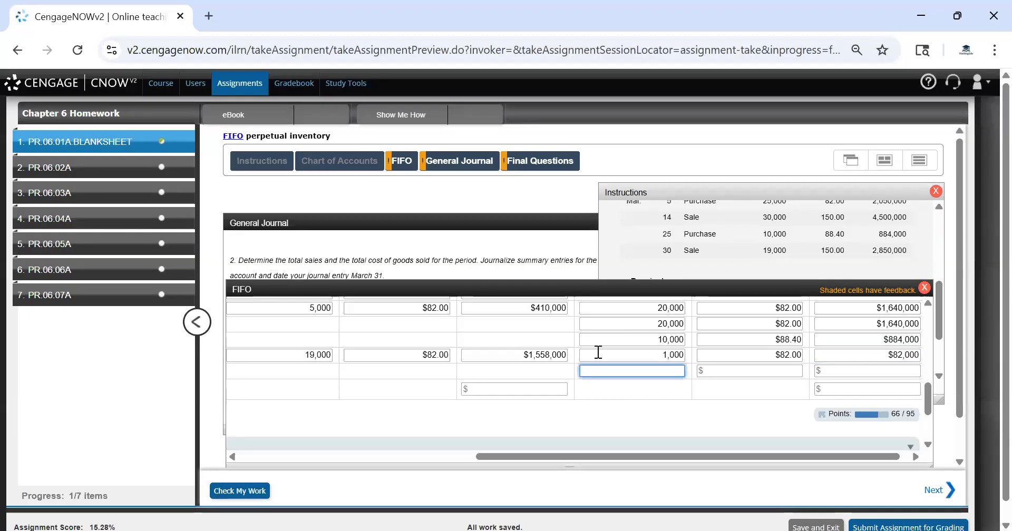
Enter the Mar. 30 inventory's second layer as 10,000 units at $88.40 totaling $884,000
text(10000)
key(Tab)
text(88)
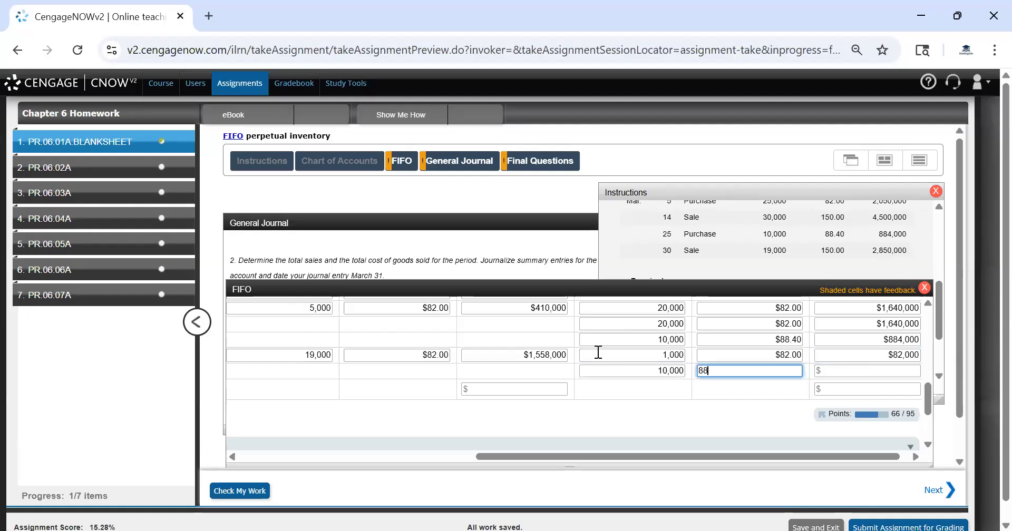
text(.40)
key(Tab)
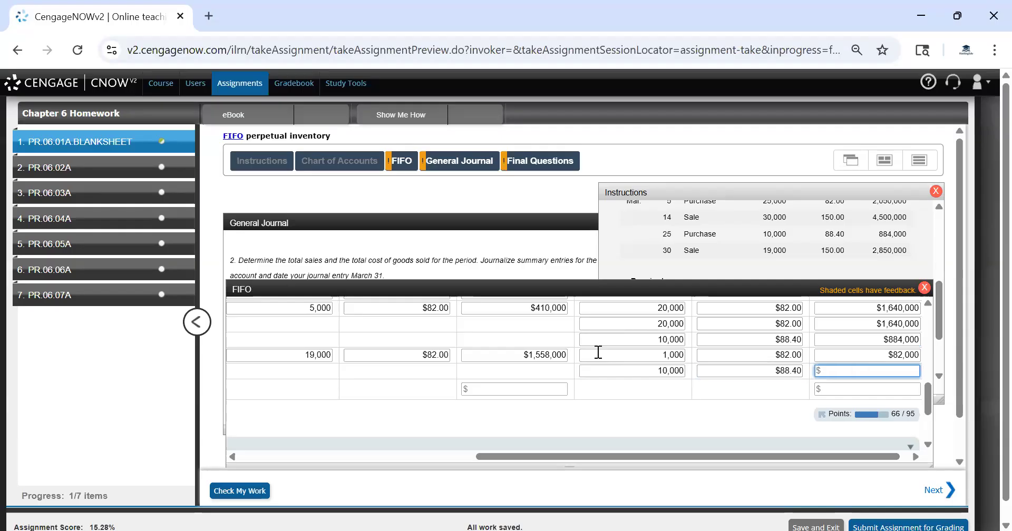
text(8840000)
key(BackSpace)
key(Tab)
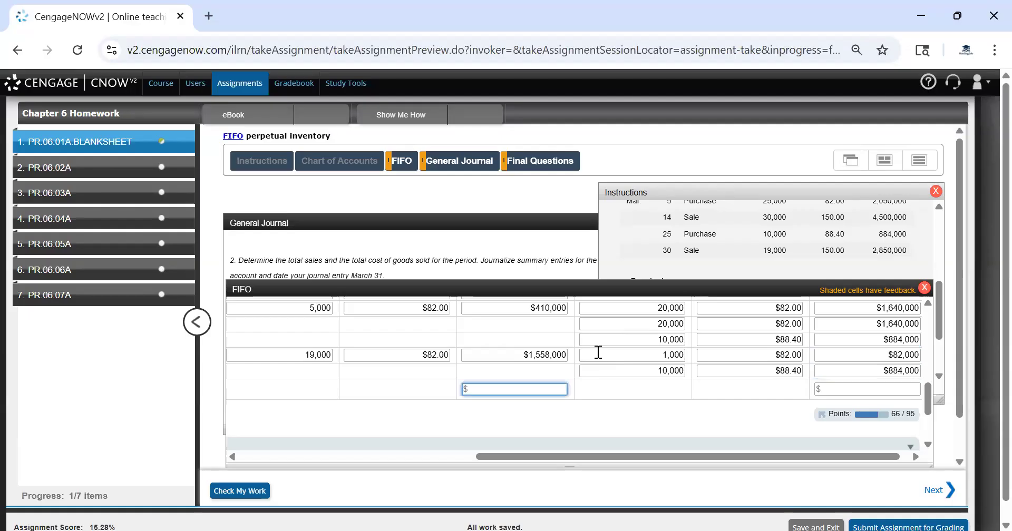
Scroll through the FIFO worksheet and the instructions to review the recorded entries and the balance row
scroll(575, 363, up, 5)
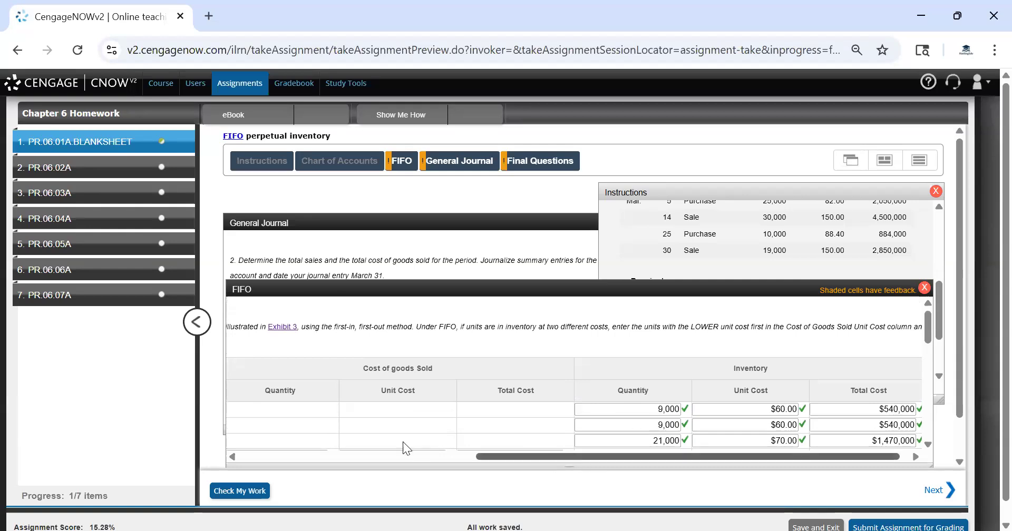
scroll(403, 442, left, 7)
scroll(321, 425, left, 1)
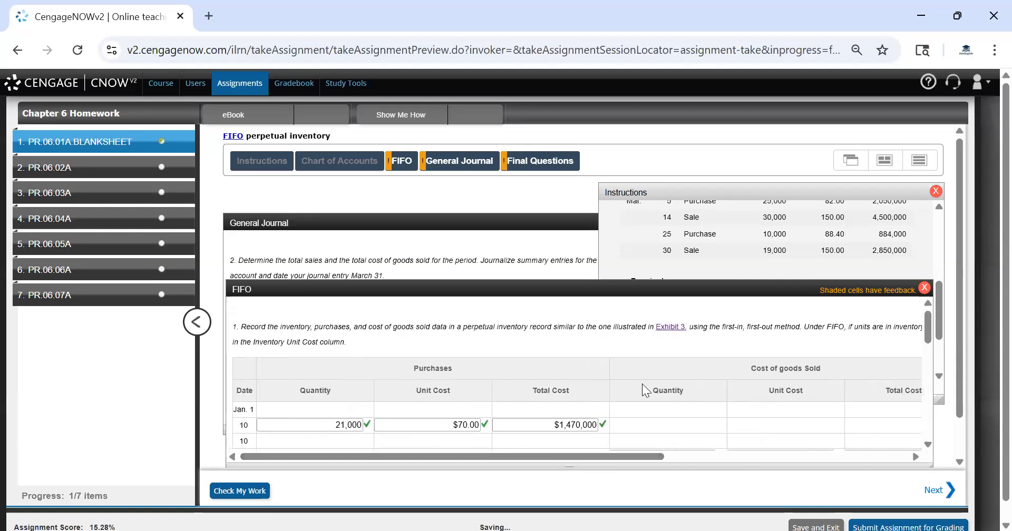
scroll(641, 384, down, 5)
scroll(641, 384, down, 4)
scroll(685, 399, up, 8)
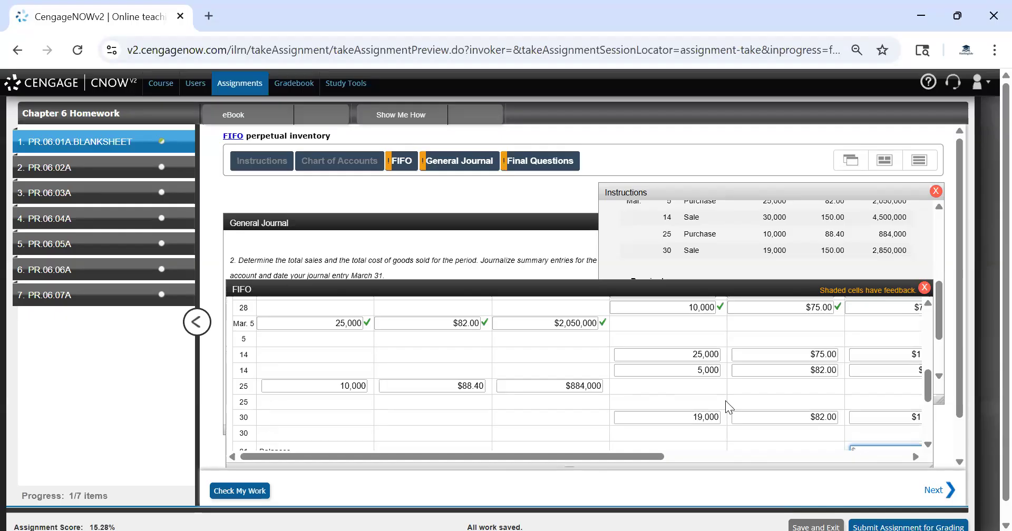
drag(645, 454, 780, 451)
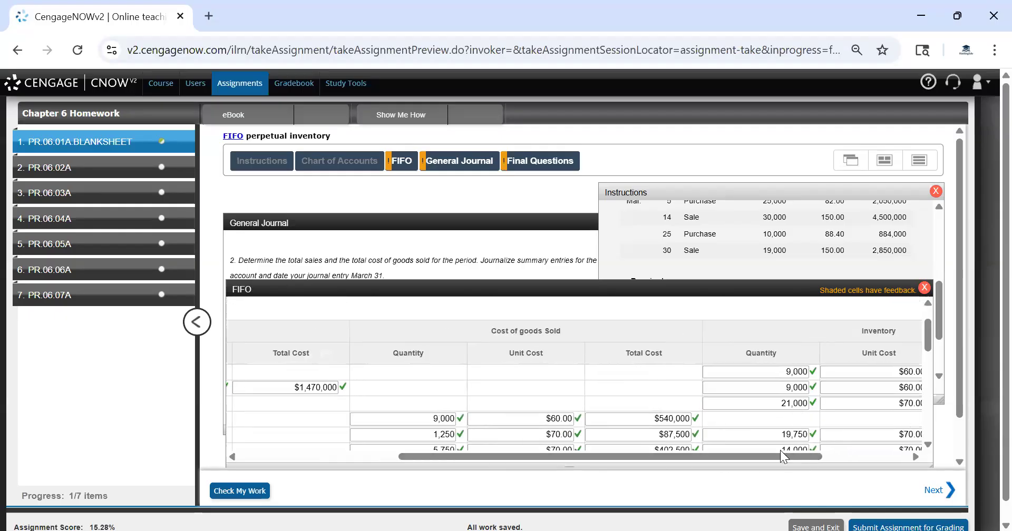
scroll(674, 366, down, 3)
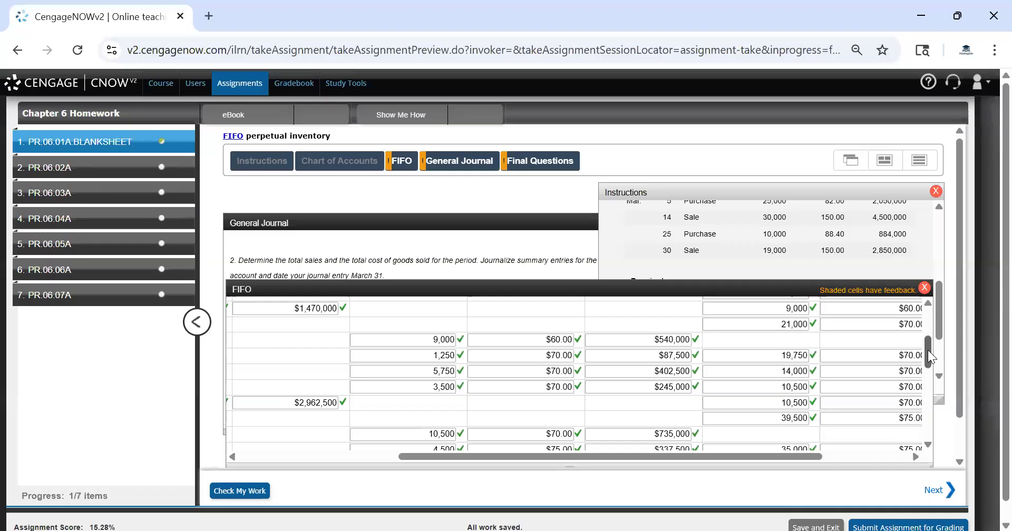
scroll(927, 350, up, 3)
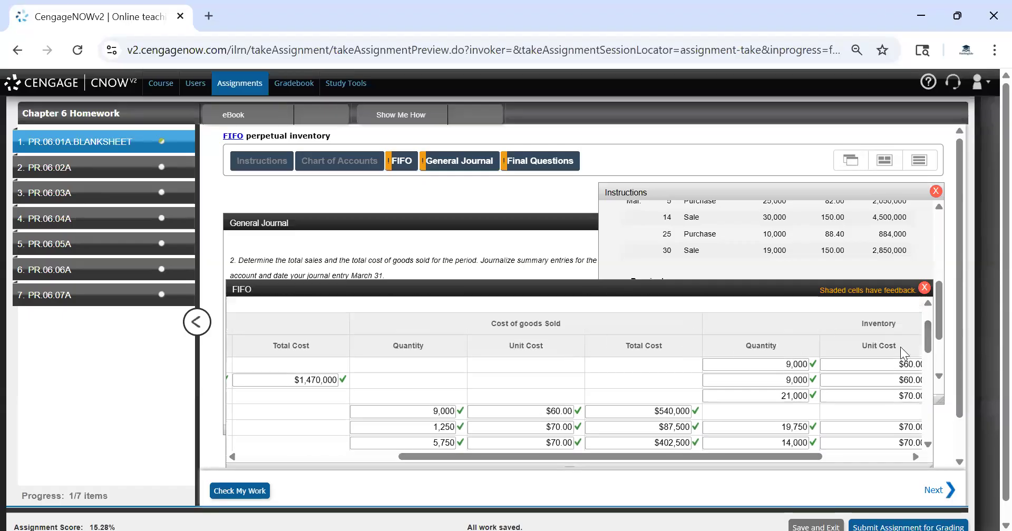
drag(929, 337, 935, 407)
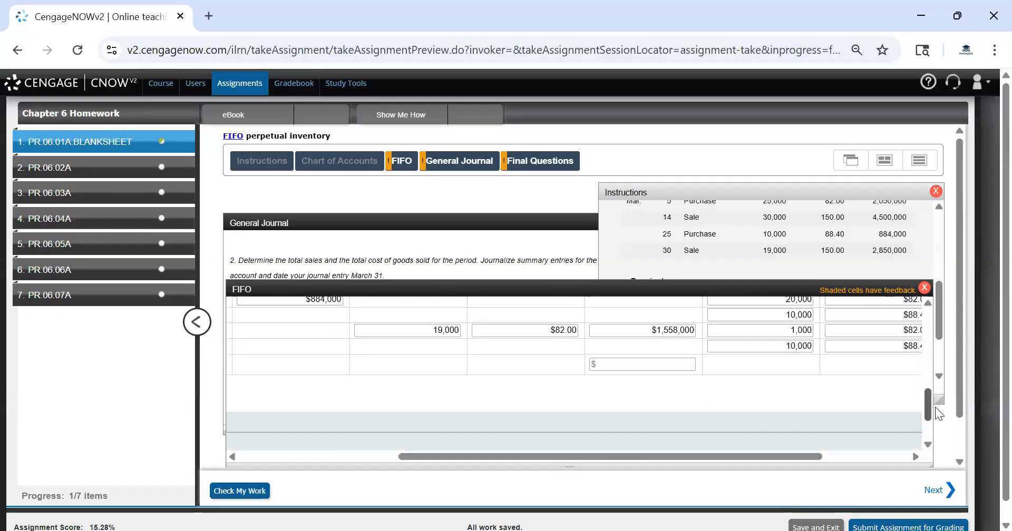
click(620, 373)
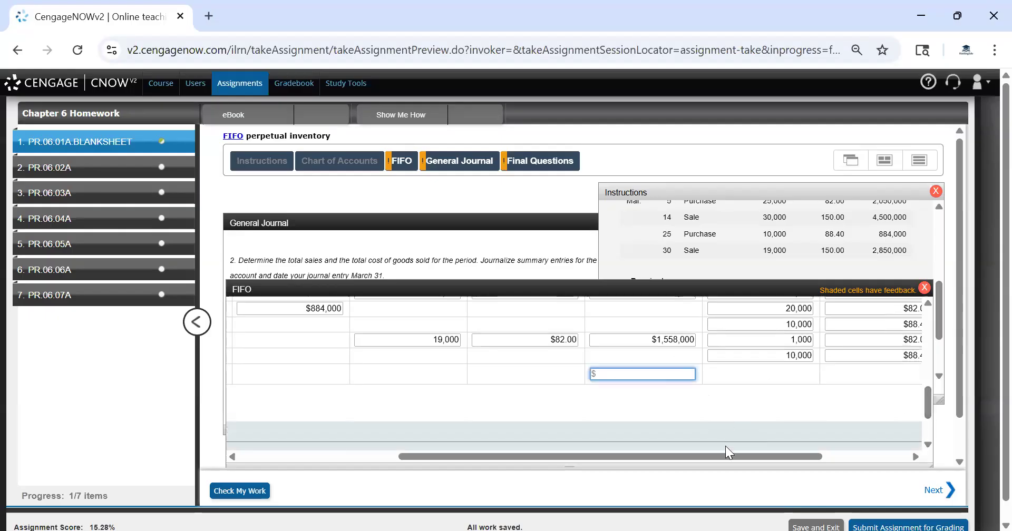
drag(718, 453, 843, 455)
click(883, 372)
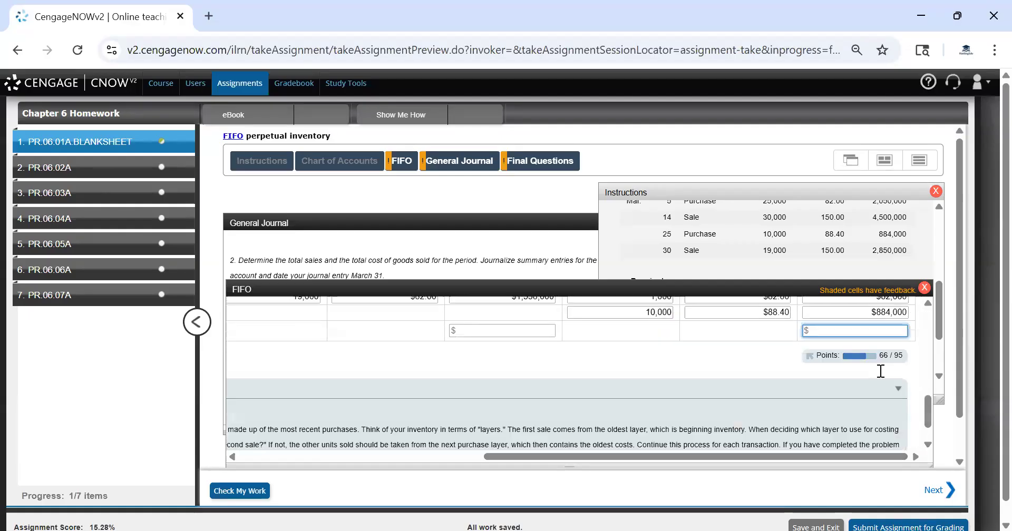
click(880, 375)
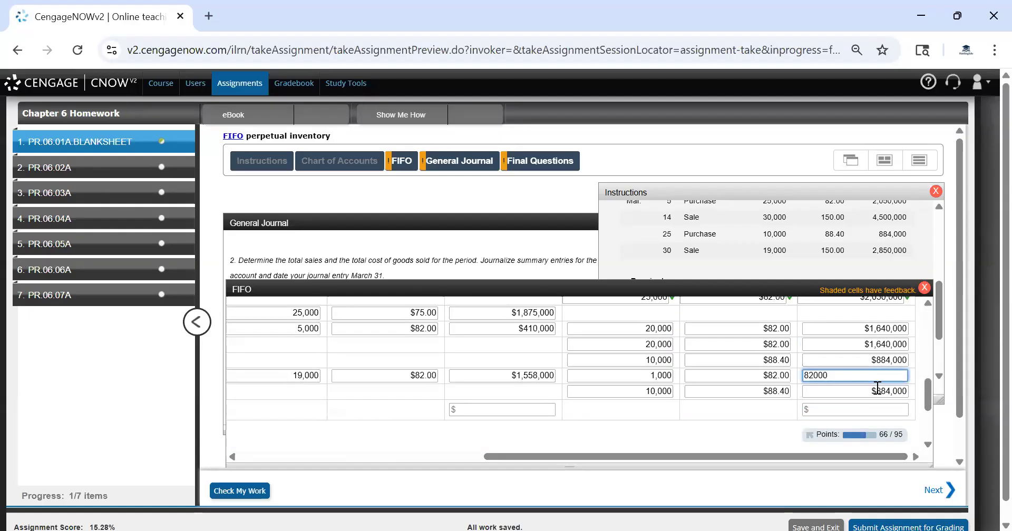
click(708, 233)
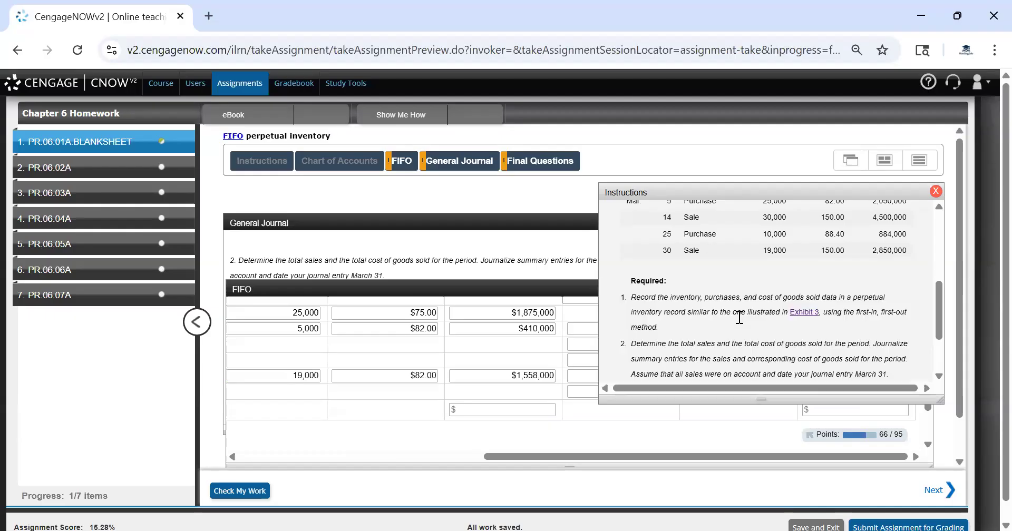
click(720, 439)
drag(728, 455, 363, 414)
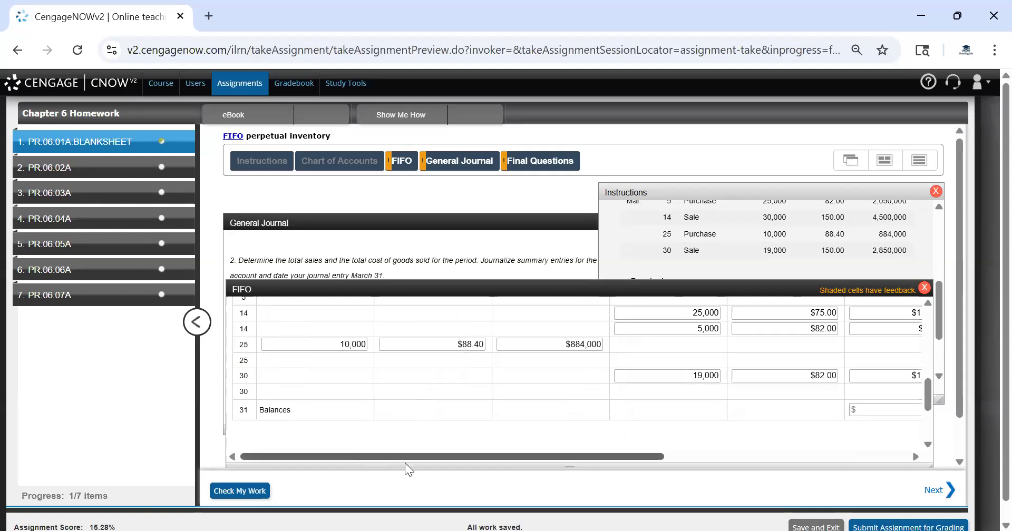
drag(405, 463, 749, 498)
Enter the Mar. 31 balances: inventory total cost $966,000 and total cost of goods sold $6,940,500
click(854, 409)
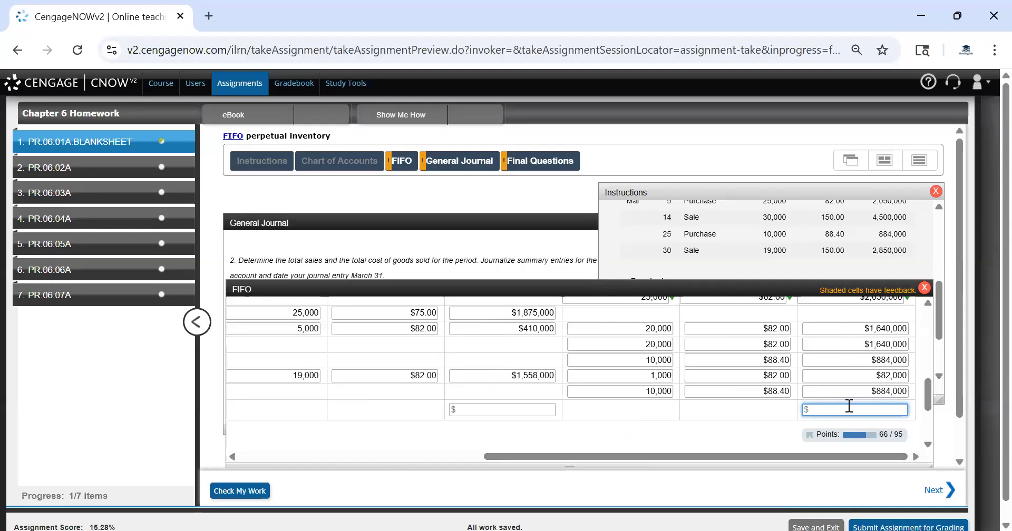
text(966000)
click(523, 409)
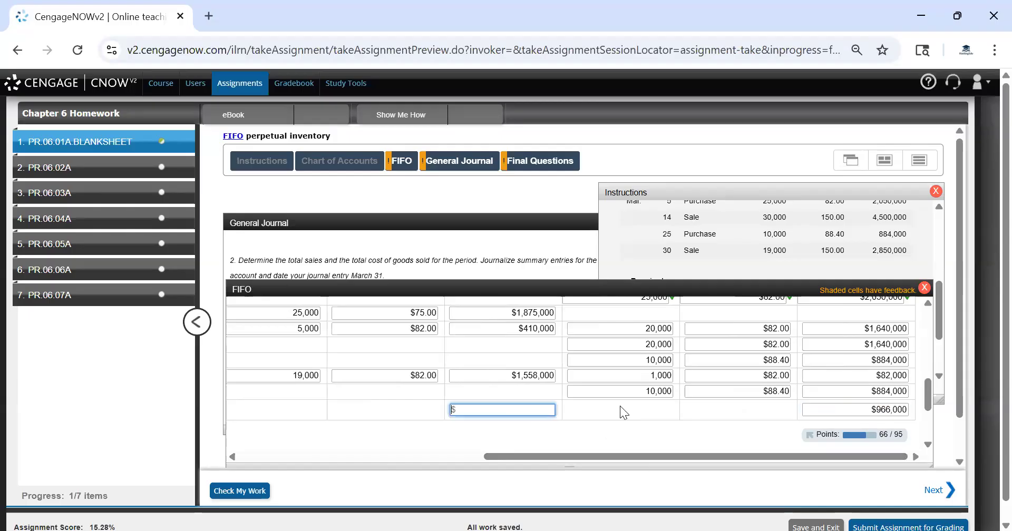
scroll(513, 360, up, 1)
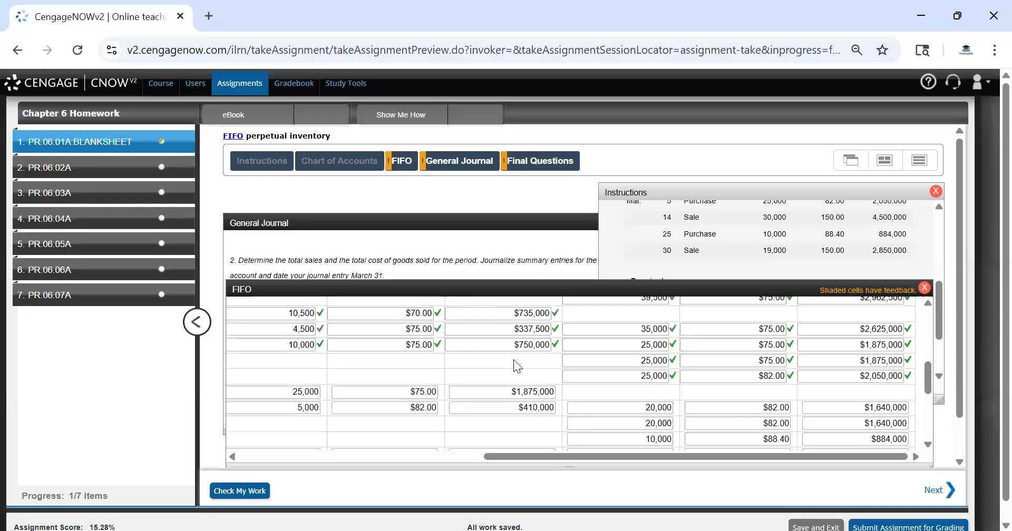
scroll(513, 359, up, 1)
scroll(513, 360, down, 2)
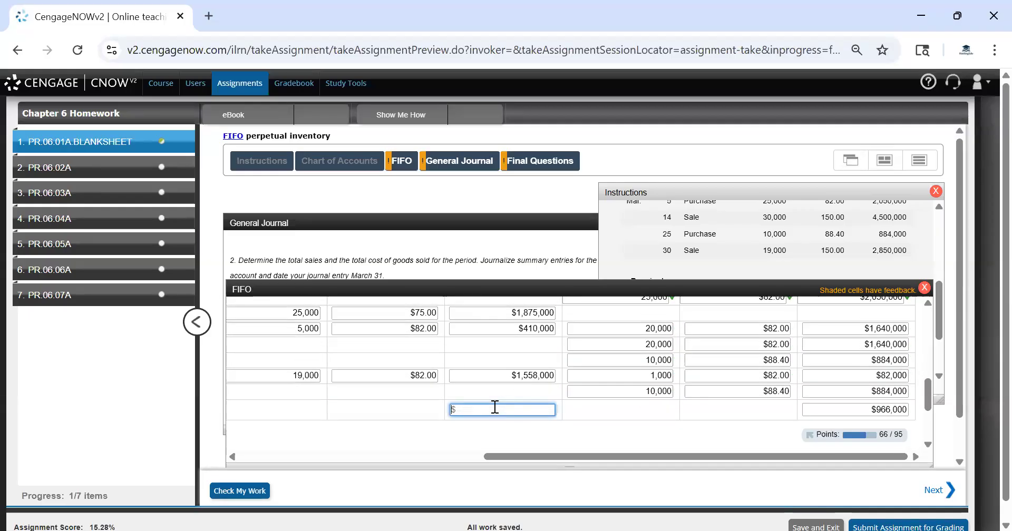
text(6,940,)
text(500)
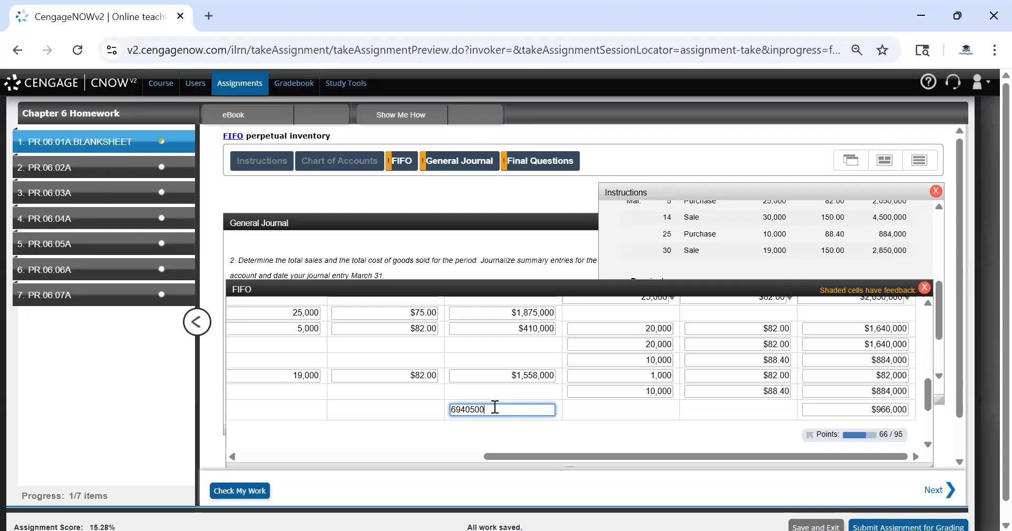
click(578, 427)
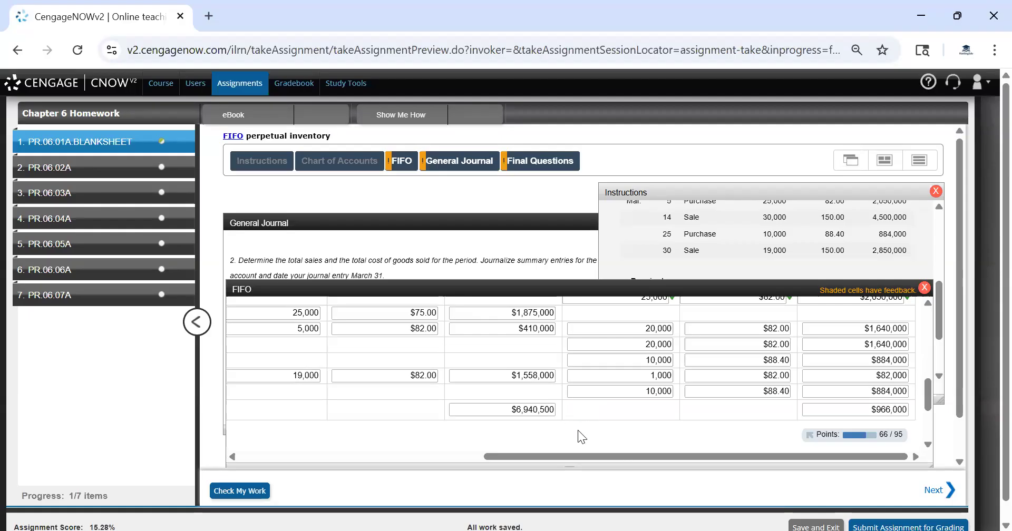
Check the work and scroll through the graded FIFO worksheet
click(239, 491)
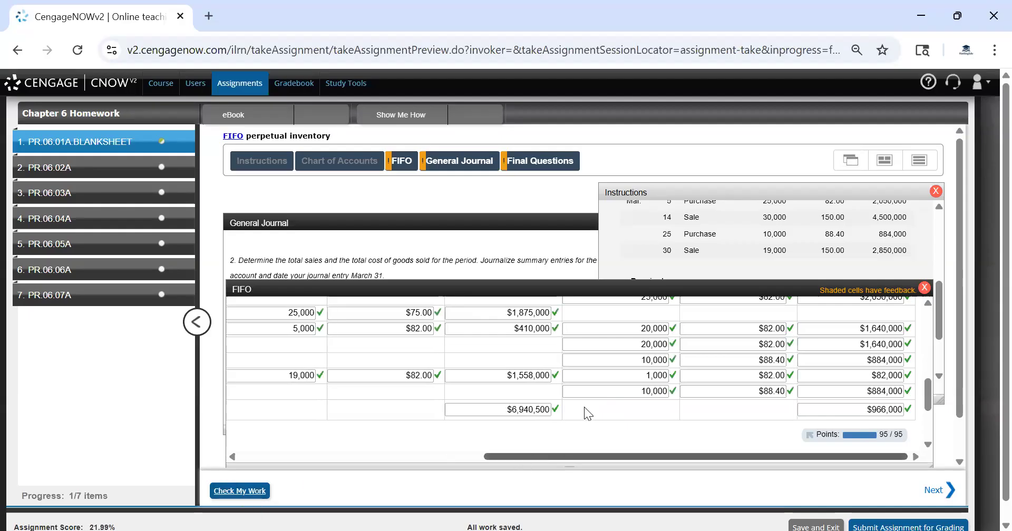
scroll(571, 402, up, 5)
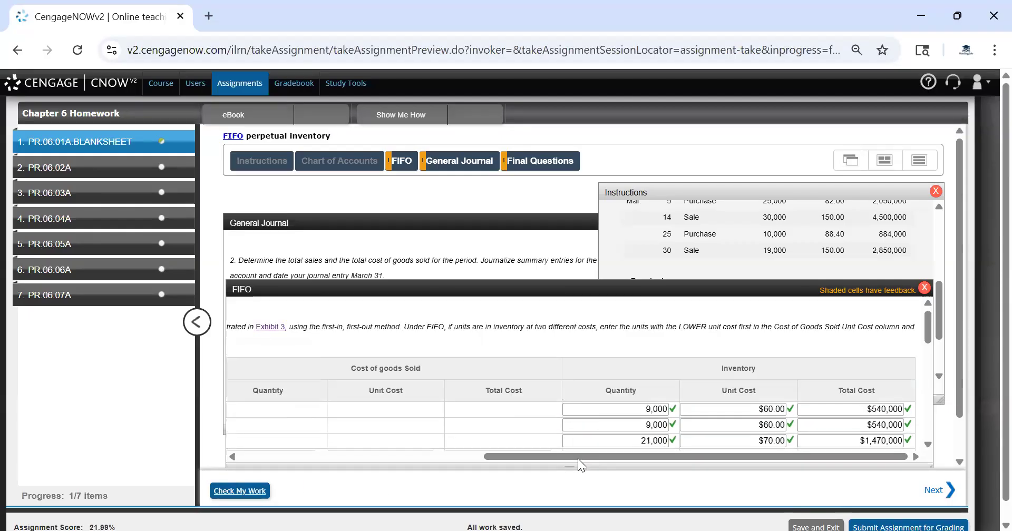
drag(553, 457, 583, 433)
scroll(526, 387, down, 10)
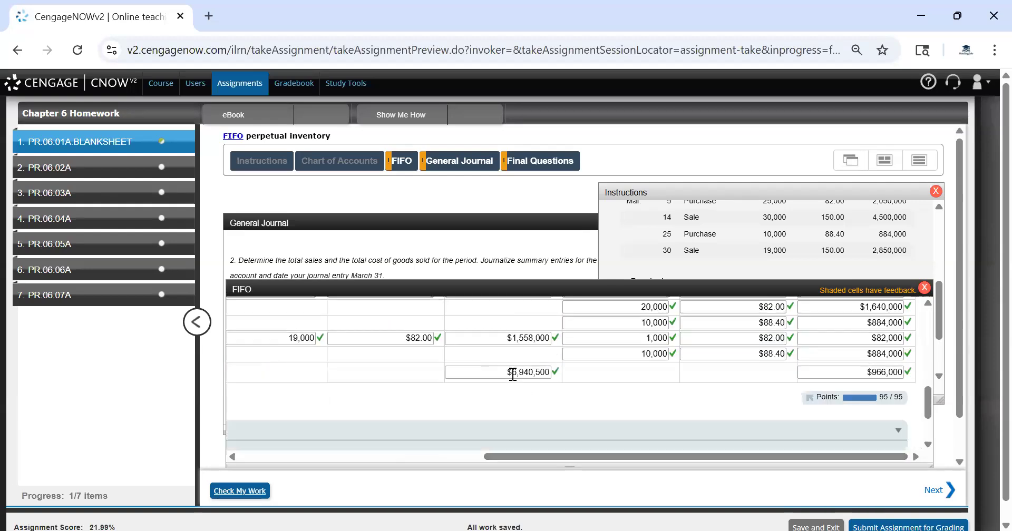
Switch to the General Journal and date both the sales entry and the cost of goods sold entry Mar. 31
click(513, 373)
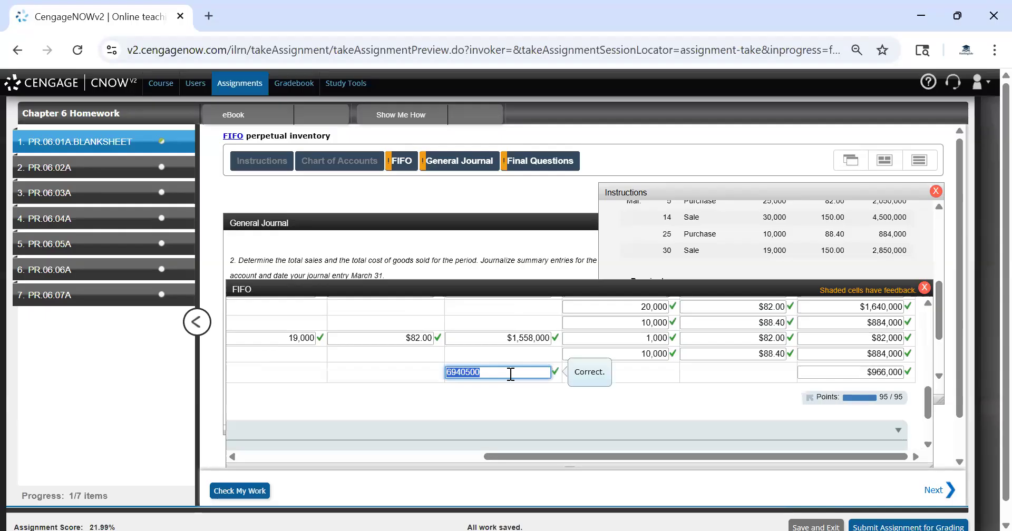
click(463, 162)
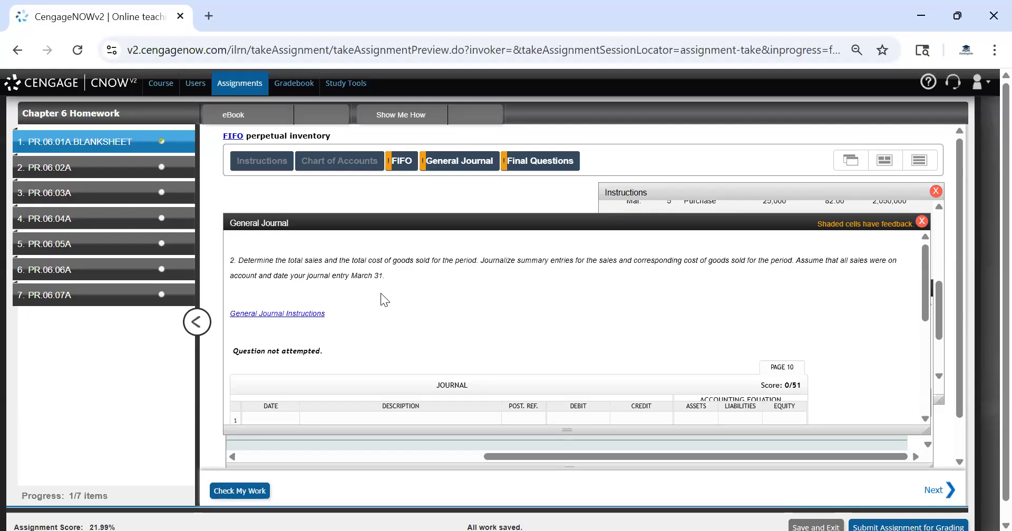
drag(394, 282, 352, 276)
click(352, 276)
drag(275, 275, 380, 273)
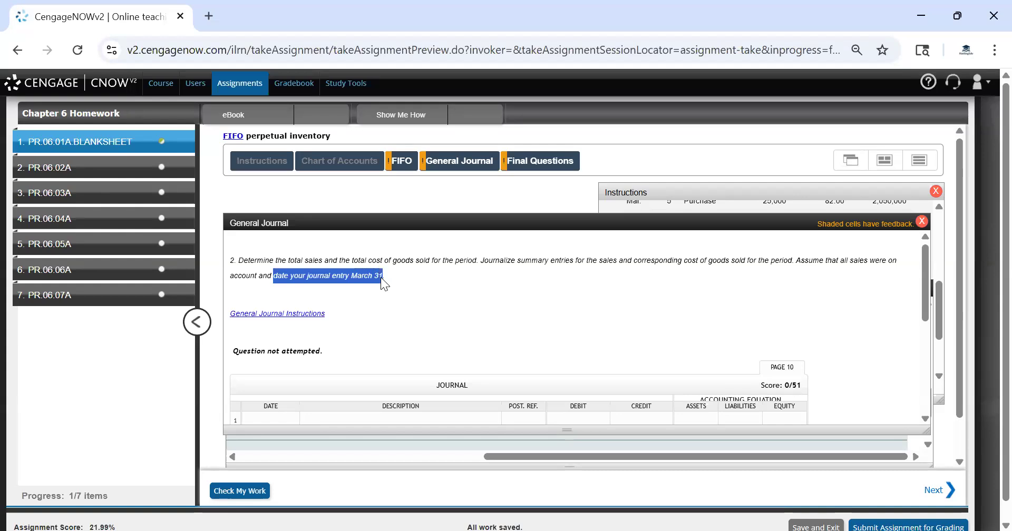
scroll(332, 287, down, 3)
click(279, 263)
text(M)
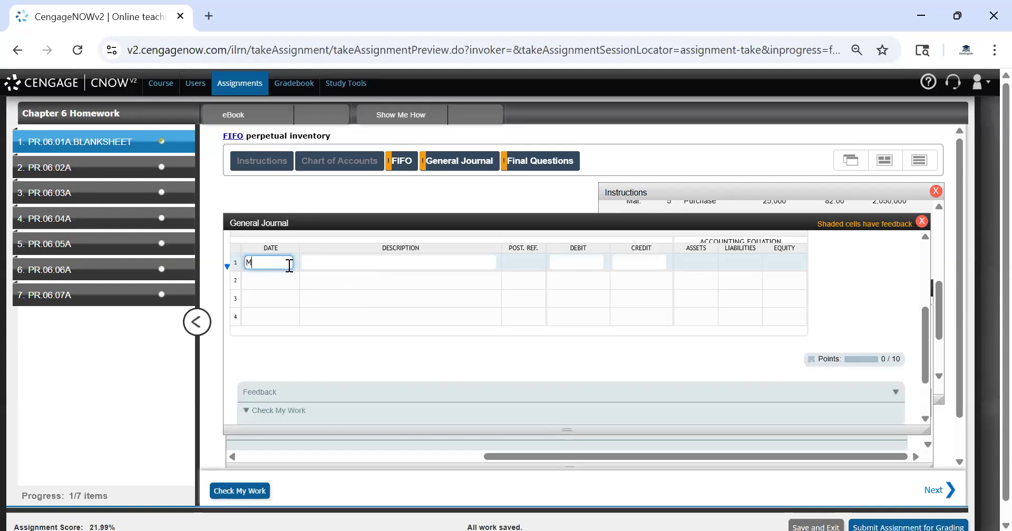
text(ar 41)
click(313, 298)
click(264, 304)
text(Mar. 31)
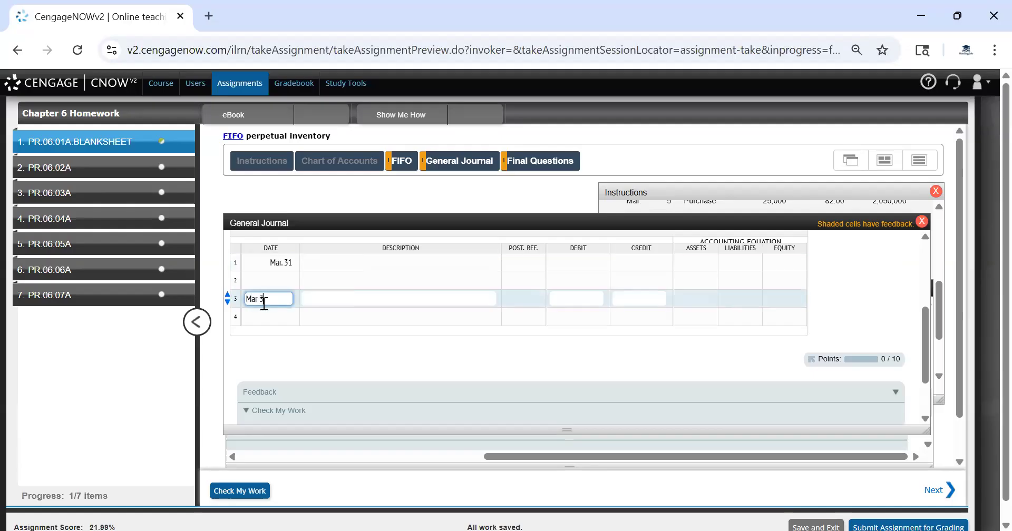
Enter Accounts Receivable and Sales as the account titles of the first journal entry
click(404, 297)
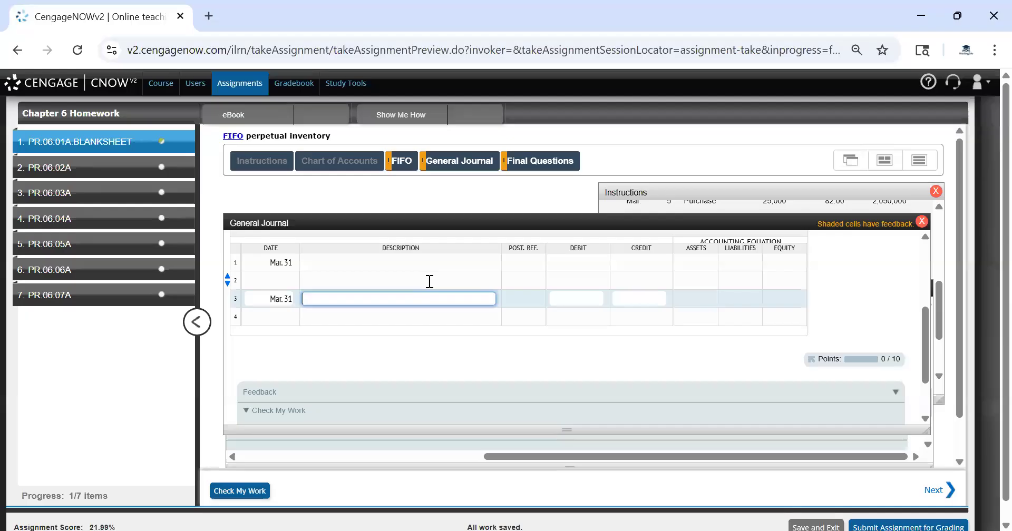
scroll(430, 282, up, 2)
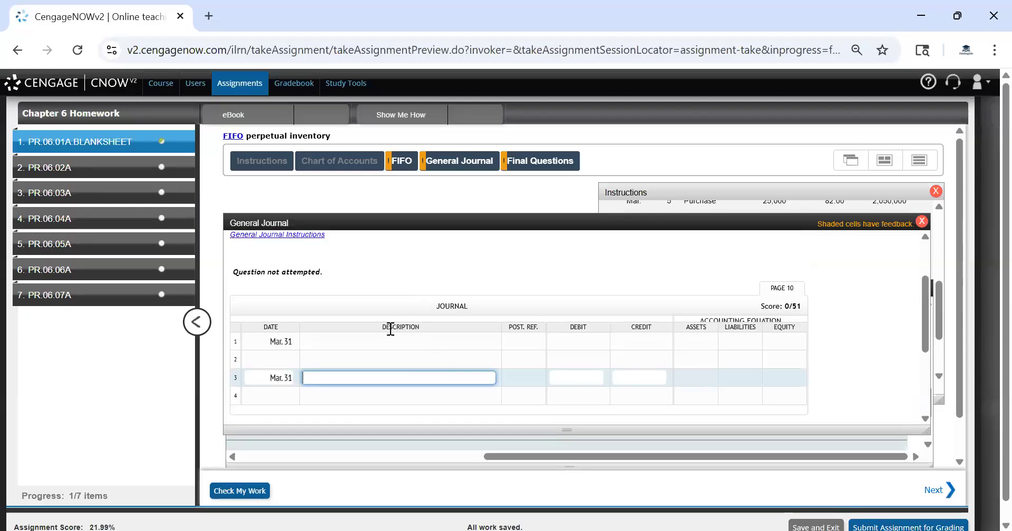
click(271, 359)
click(370, 346)
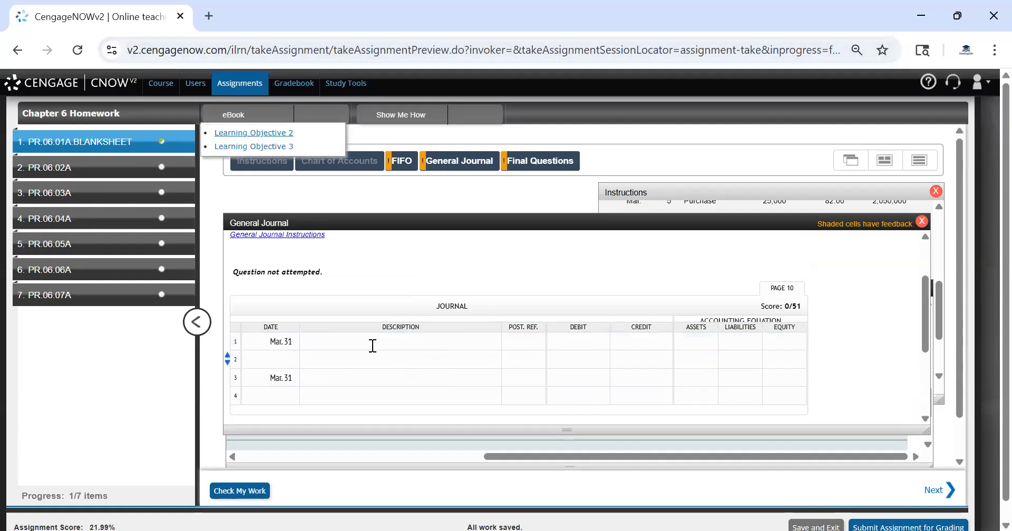
scroll(472, 347, down, 1)
scroll(473, 348, up, 1)
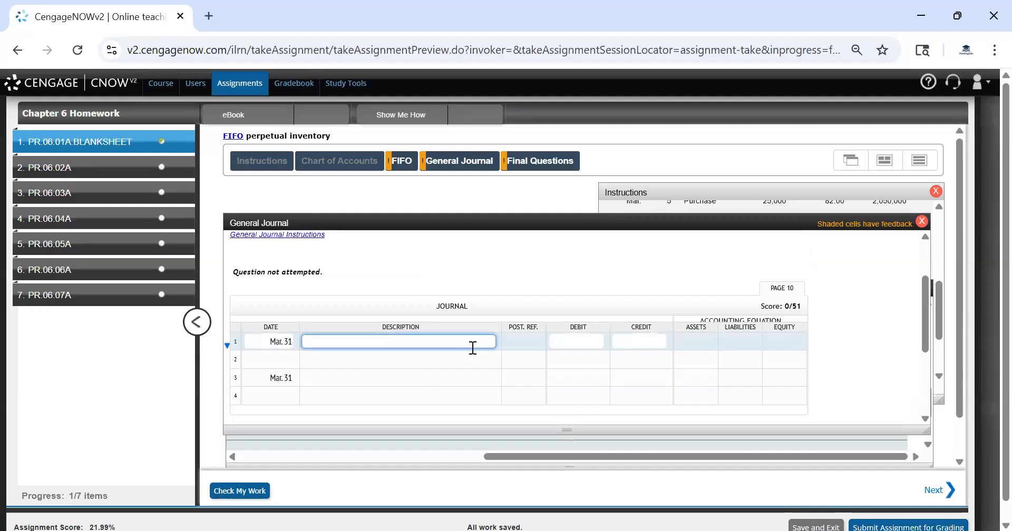
text(Accounts Receivable)
key(Tab)
key(Tab)
key(Tab)
key(Tab)
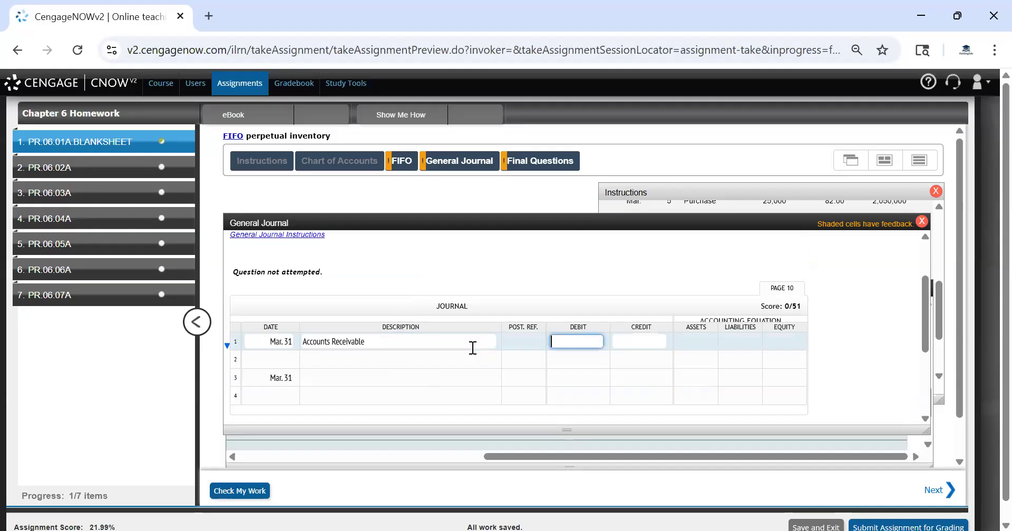
text(Sales)
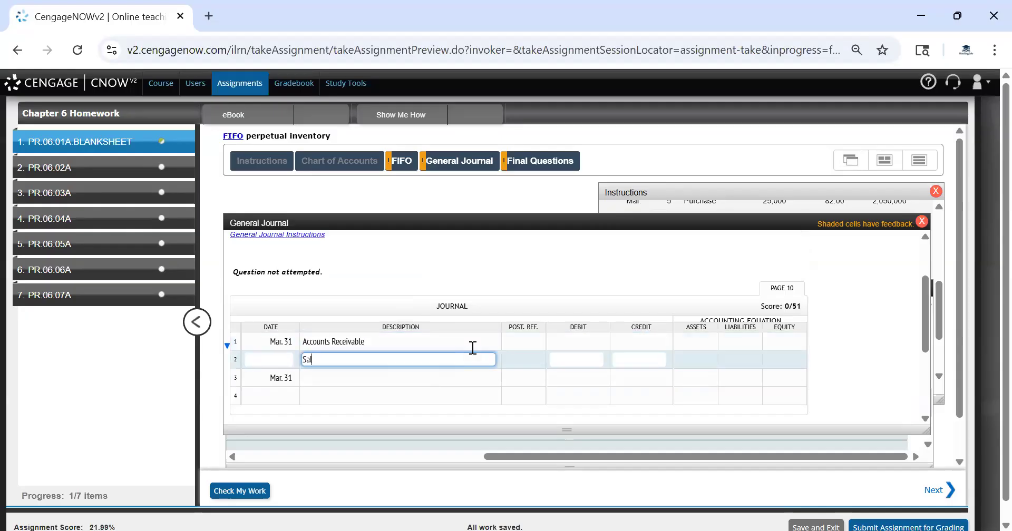
key(Tab)
key(Tab)
key(Tab)
key(Tab)
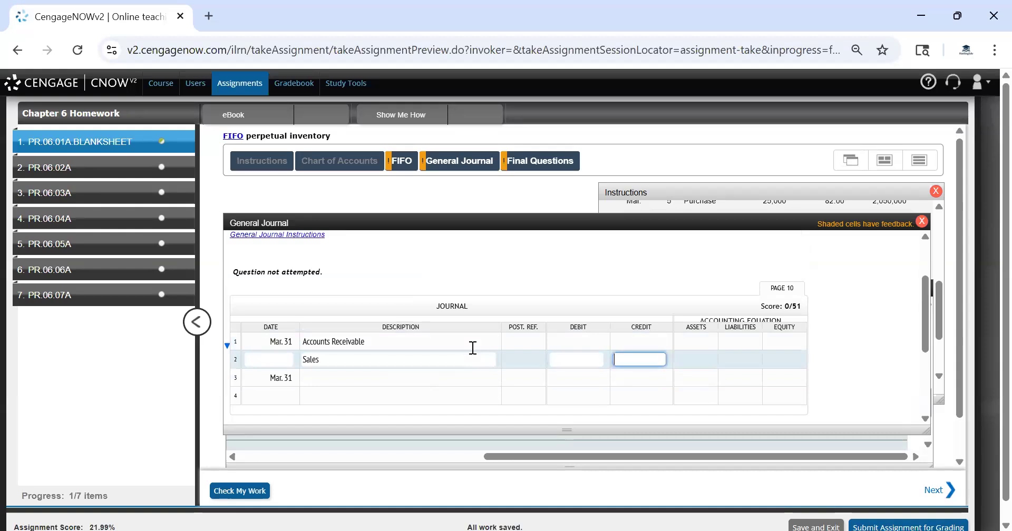
Enter Cost of Goods Sold and Inventory as the account titles of the second journal entry
text(Cost of ood)
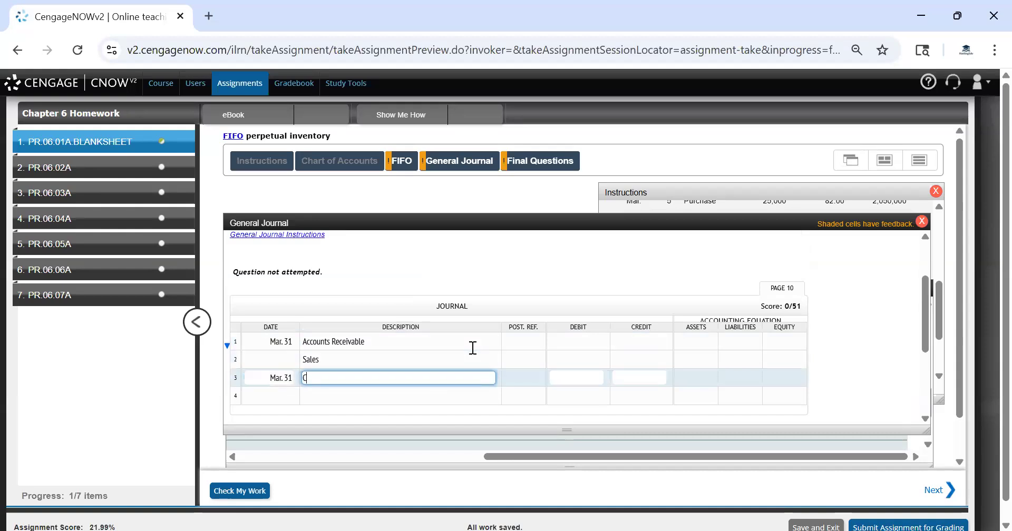
key(BackSpace)
key(BackSpace)
key(BackSpace)
text(Goods Sold)
key(Tab)
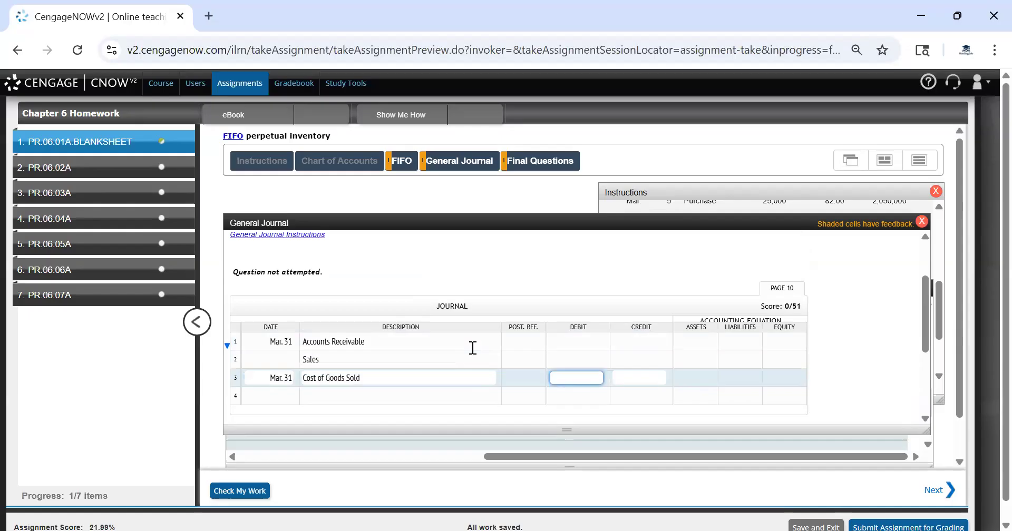
key(Tab)
key(Tab)
key(Tab)
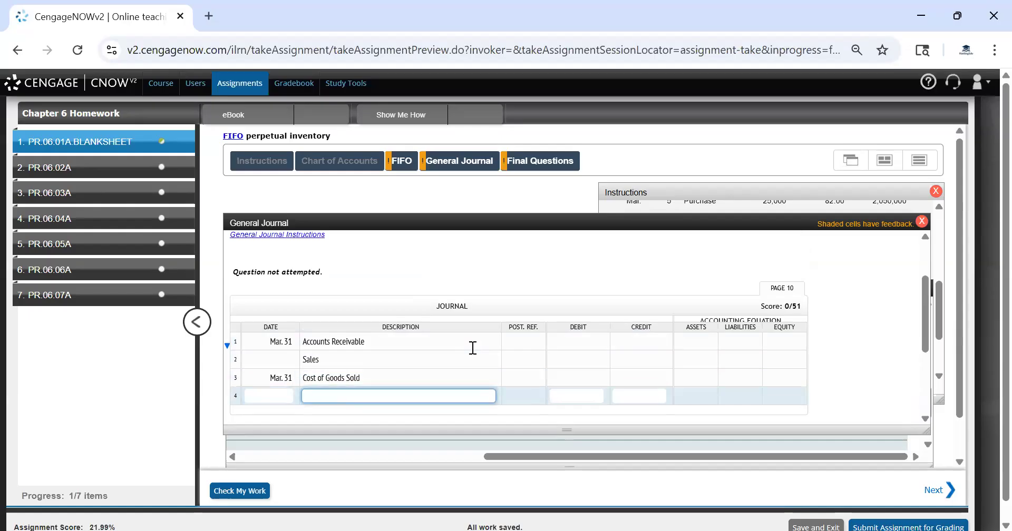
text(Inventory)
click(588, 375)
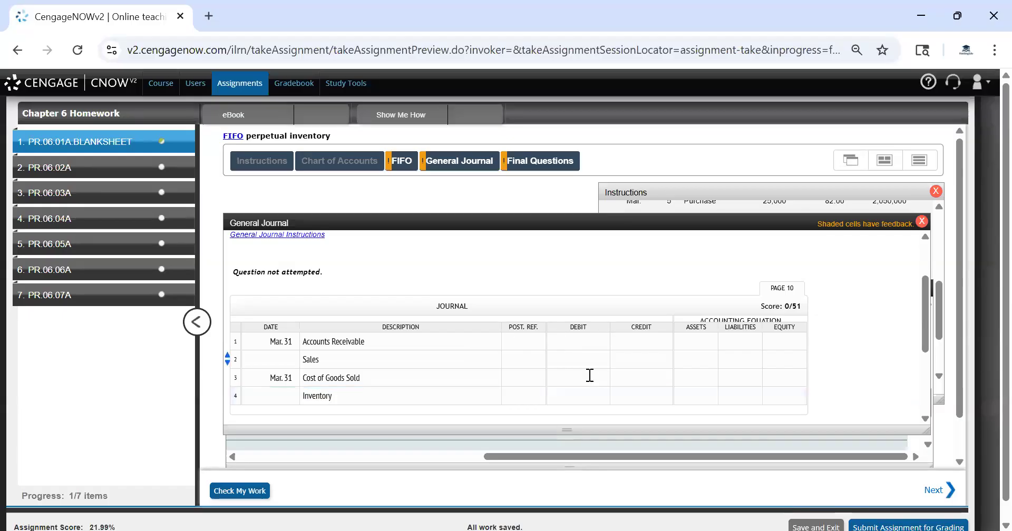
Debit Cost of Goods Sold and credit Inventory for 6,940,500, taken from the FIFO worksheet total
click(400, 161)
click(539, 373)
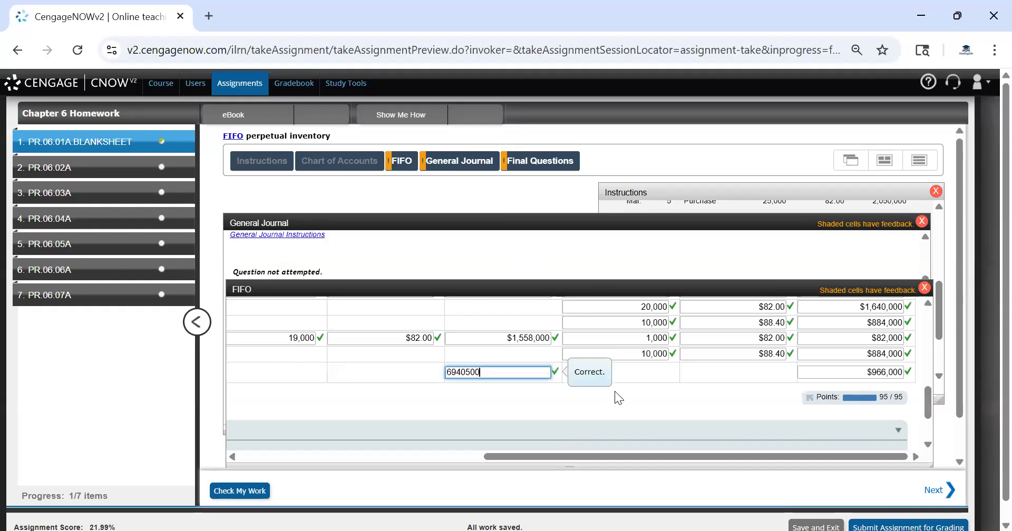
click(470, 386)
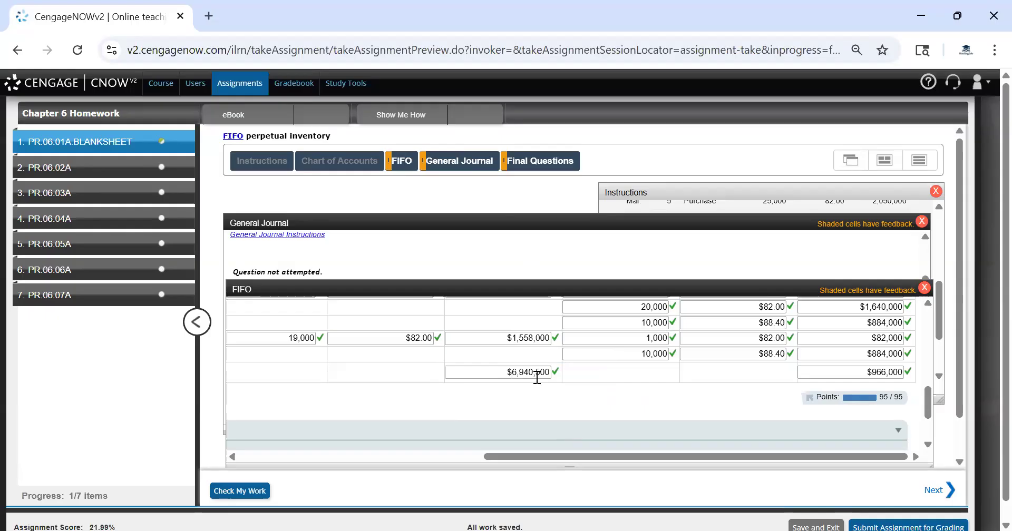
click(458, 167)
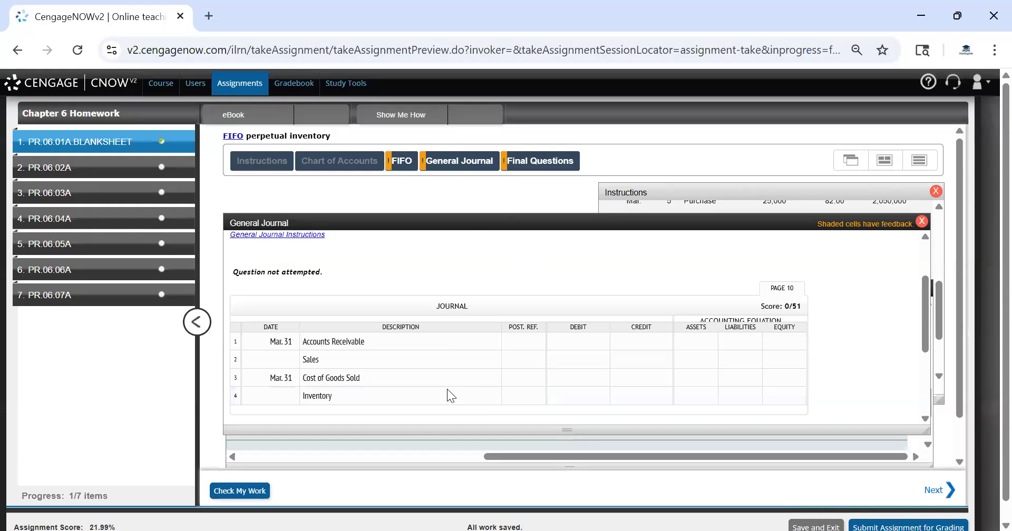
click(572, 381)
text(6940500)
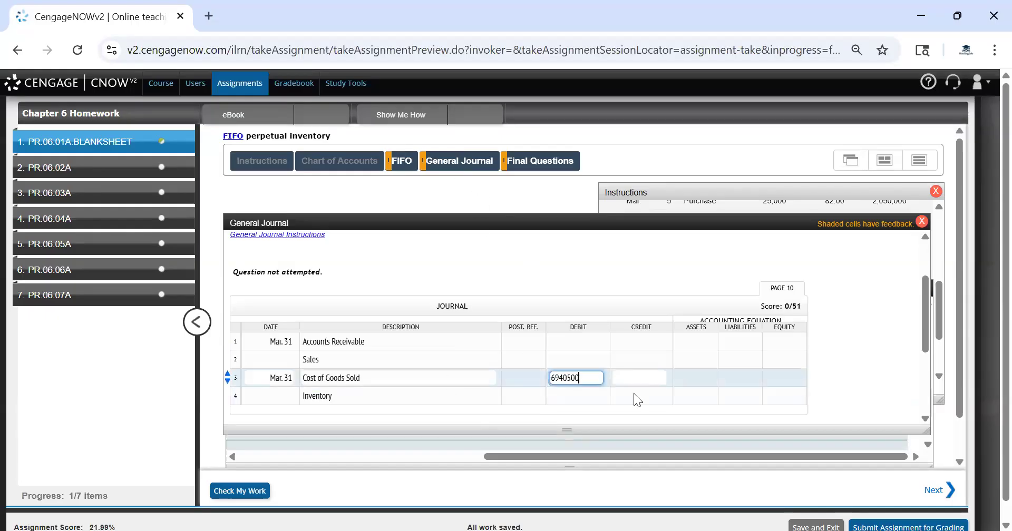
click(653, 394)
text(6940500)
click(715, 379)
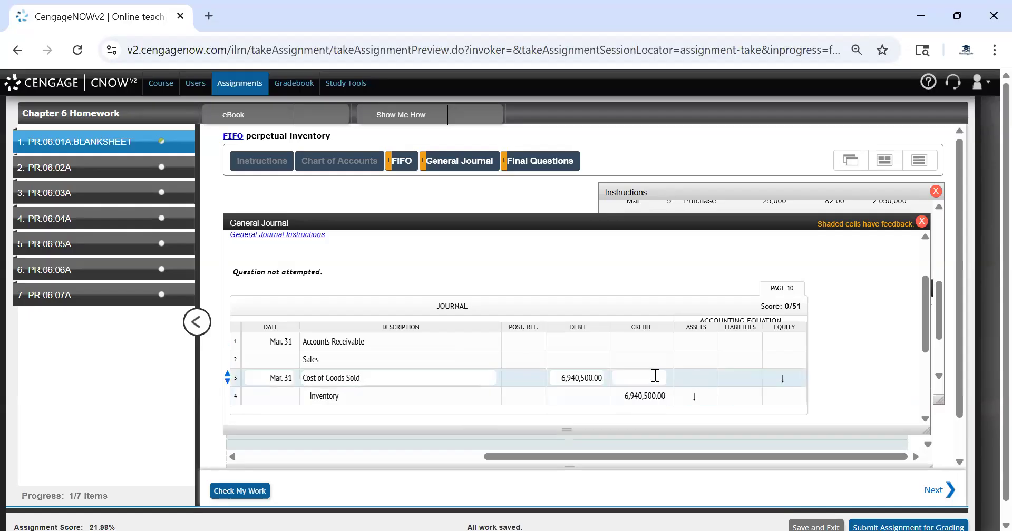
Review the instructions' transaction table of sales units and unit prices
click(585, 377)
click(760, 393)
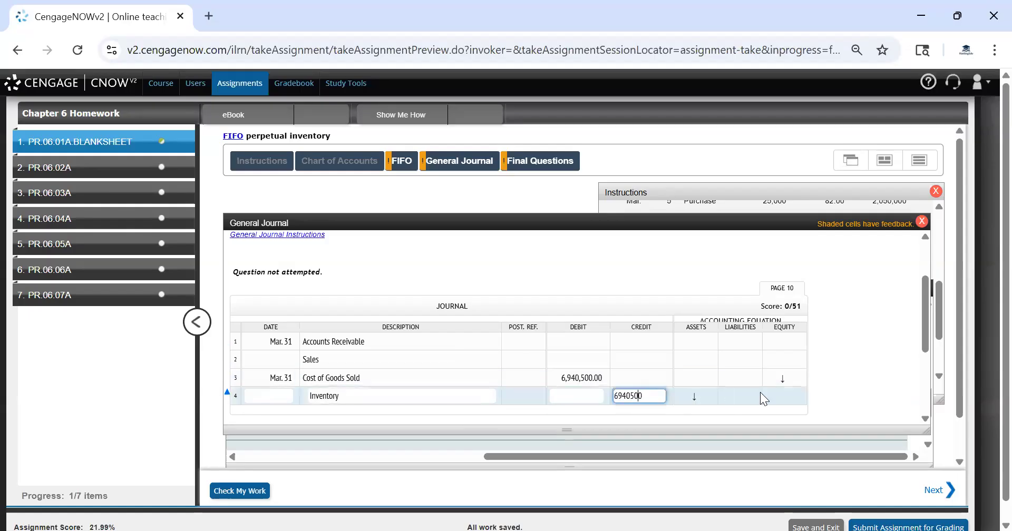
click(532, 356)
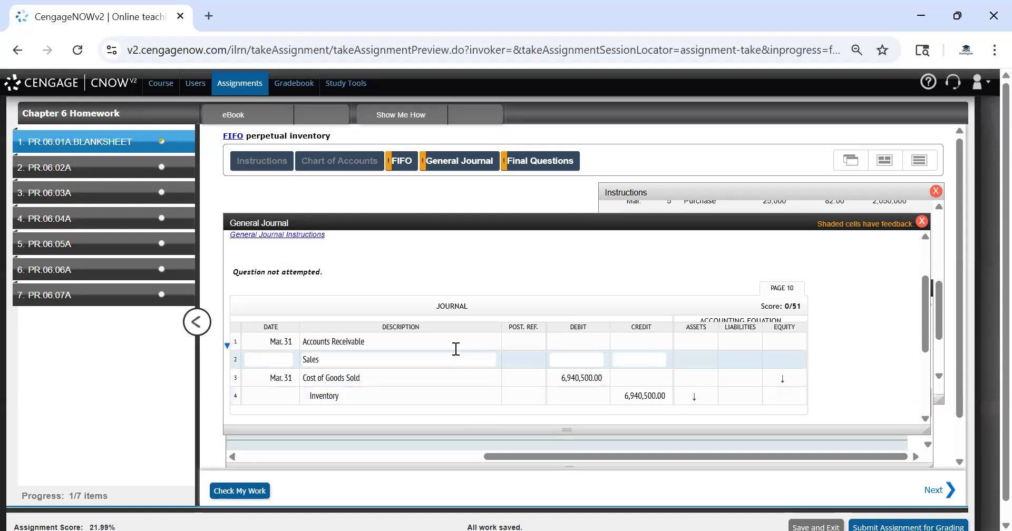
click(433, 348)
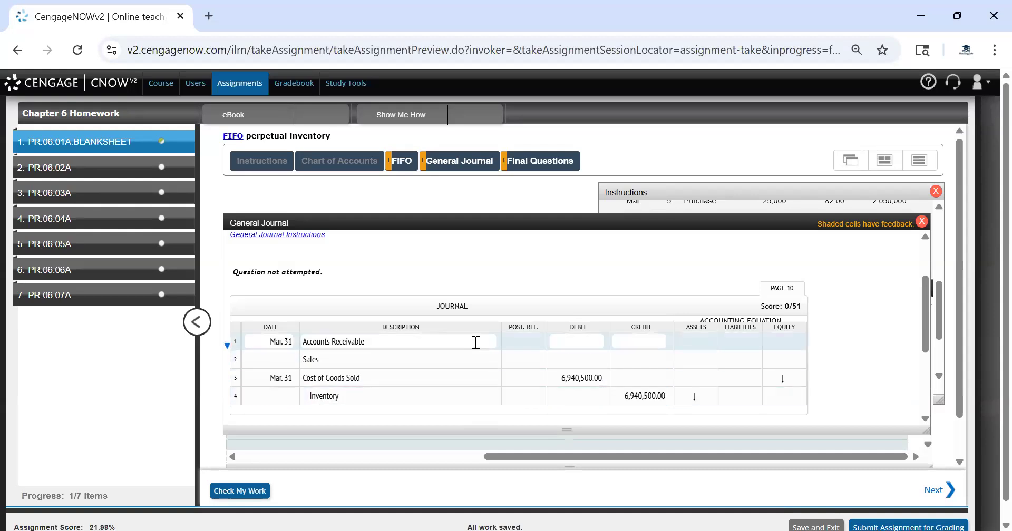
click(717, 202)
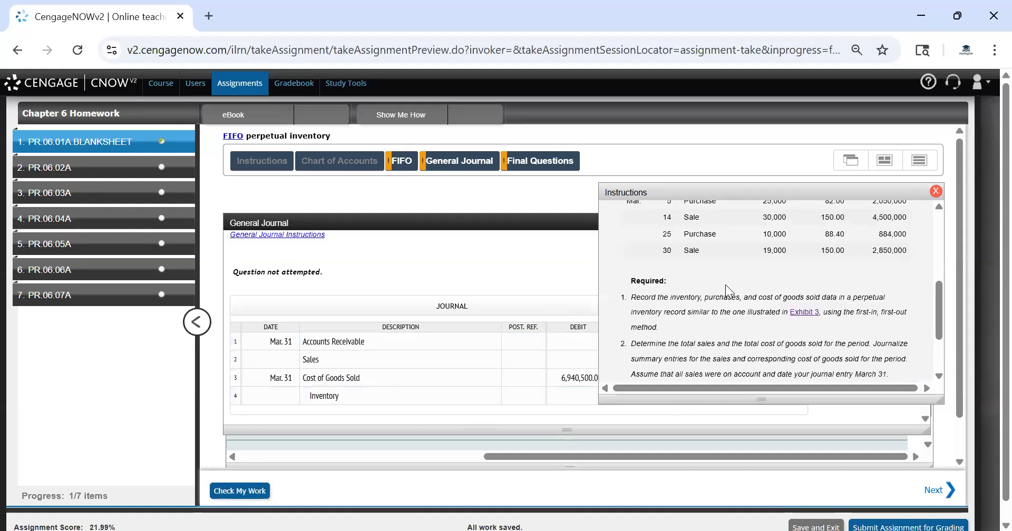
scroll(725, 285, up, 5)
scroll(726, 295, down, 2)
scroll(726, 295, up, 3)
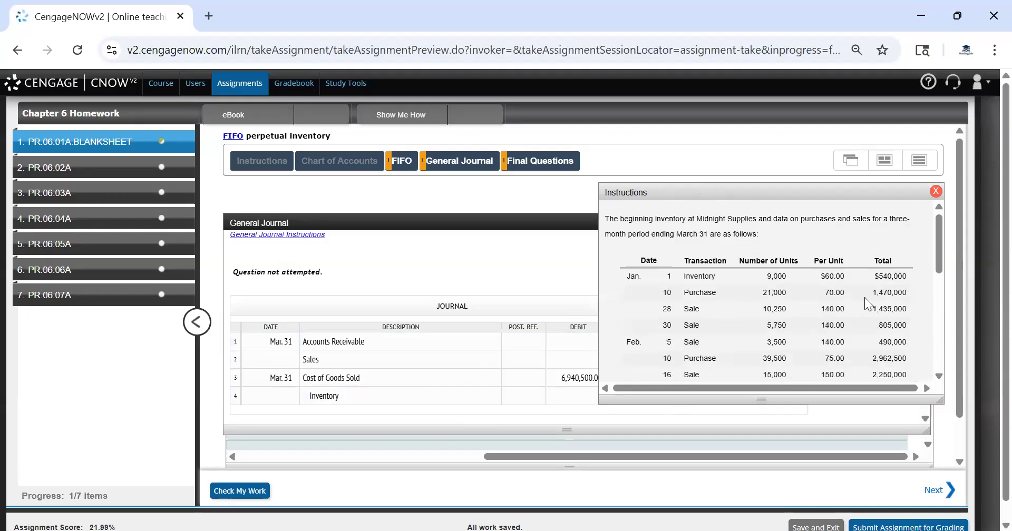
drag(867, 403, 875, 472)
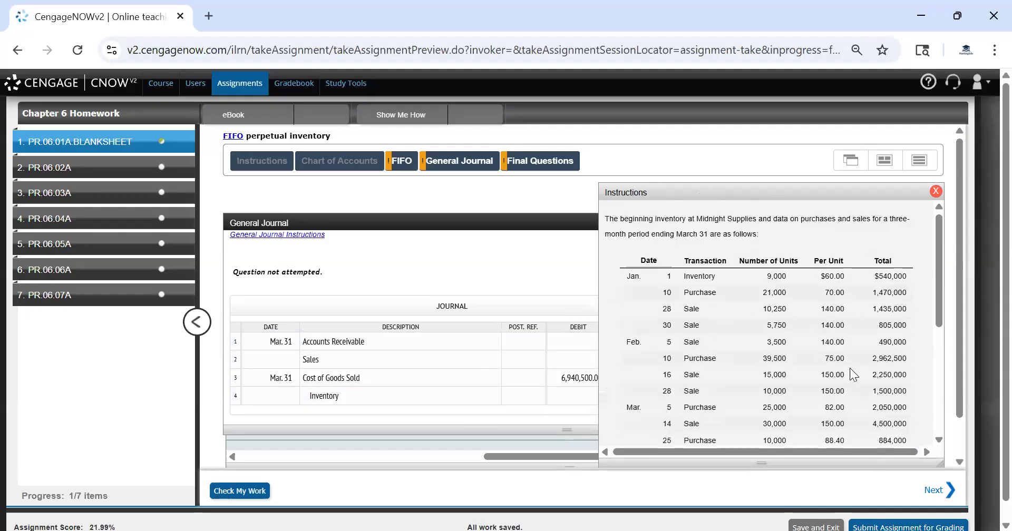
scroll(849, 368, down, 3)
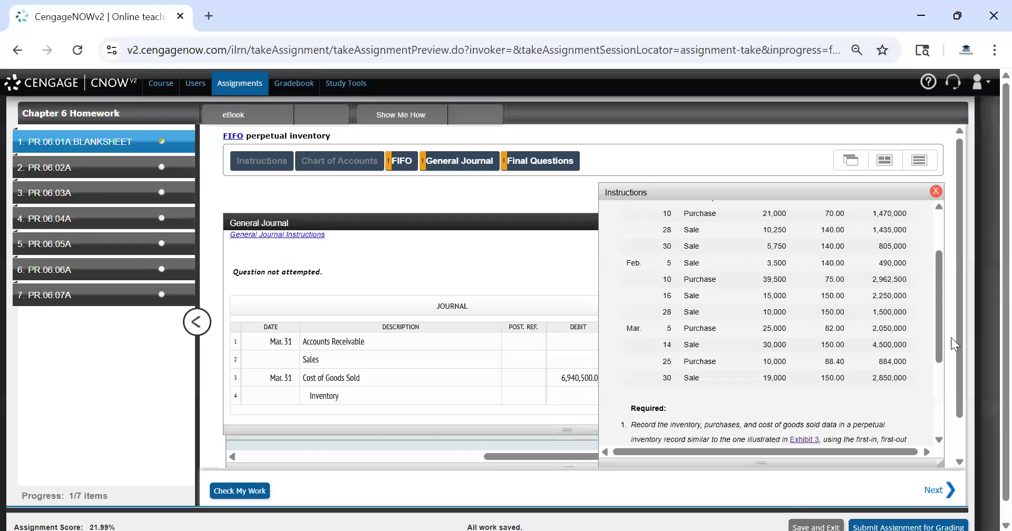
drag(941, 314, 942, 297)
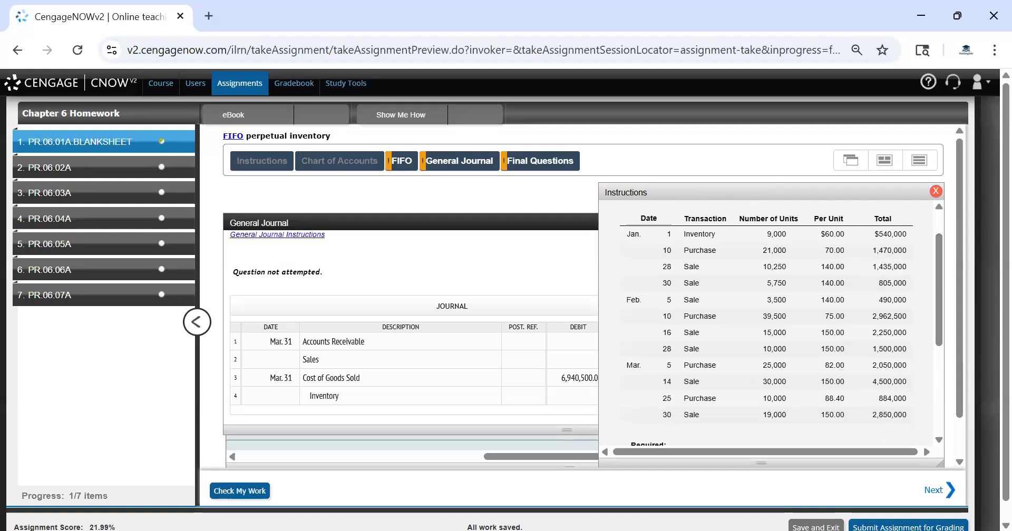
Debit Accounts Receivable and credit Sales for 13,830,000
click(320, 115)
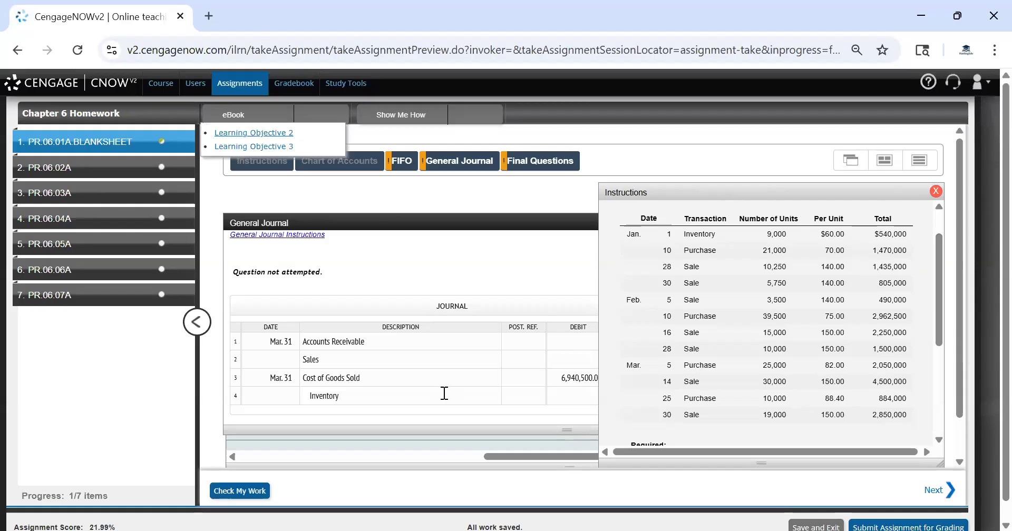
click(524, 389)
click(586, 342)
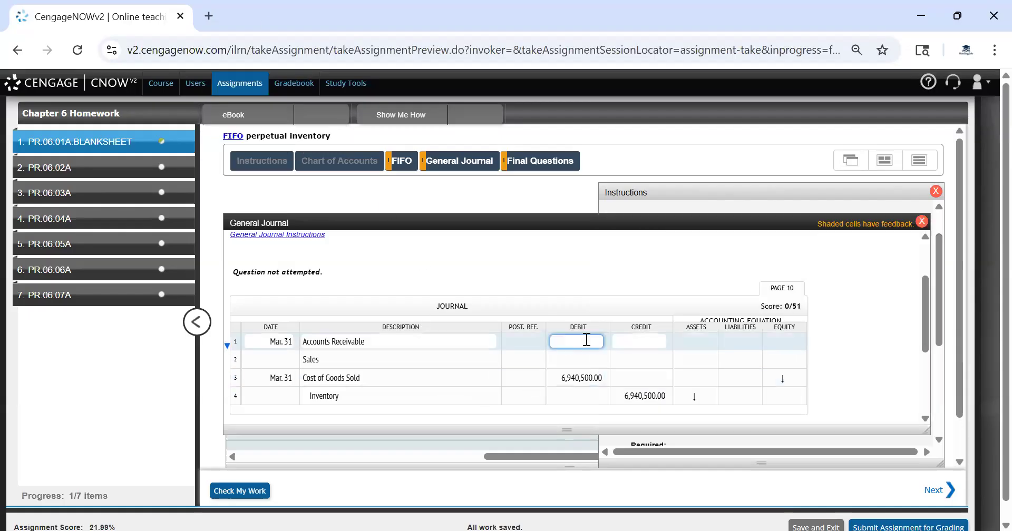
text(13830000)
key(ctrl+a)
key(ctrl+c)
click(639, 361)
key(ctrl+v)
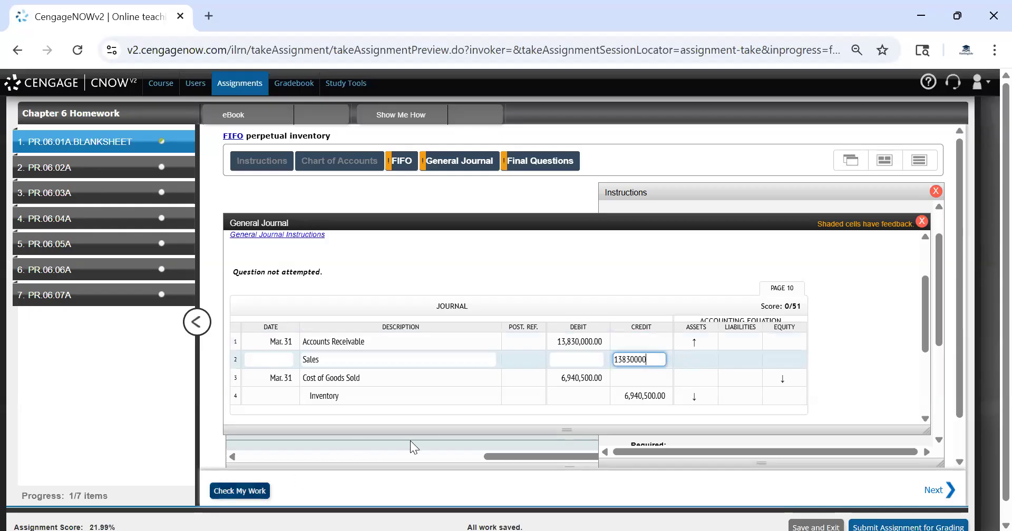
Check the journal entries and read the feedback
click(468, 408)
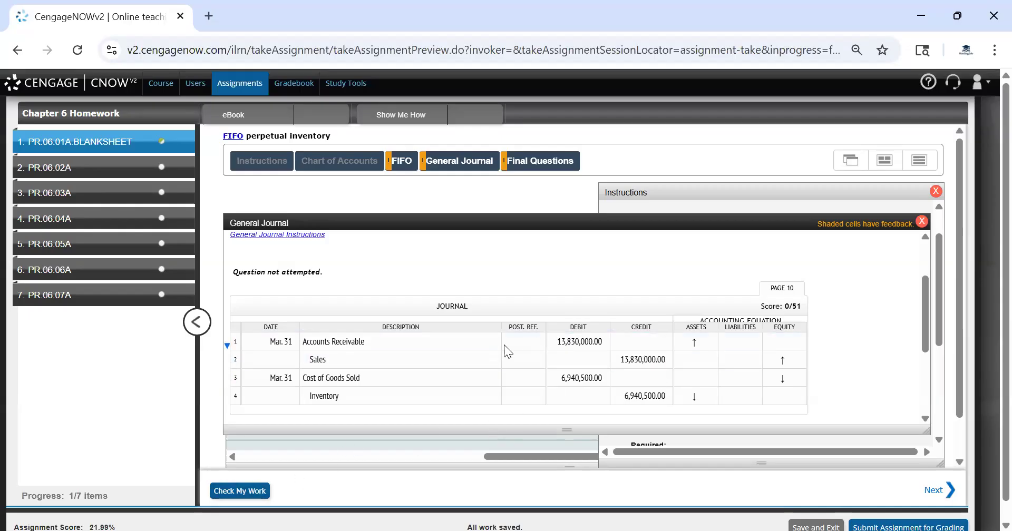
click(238, 491)
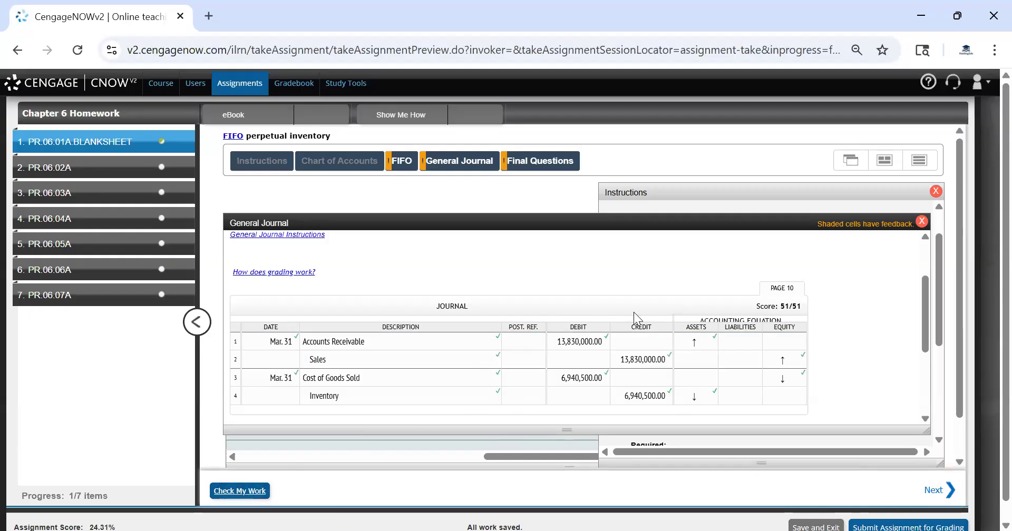
scroll(633, 312, down, 3)
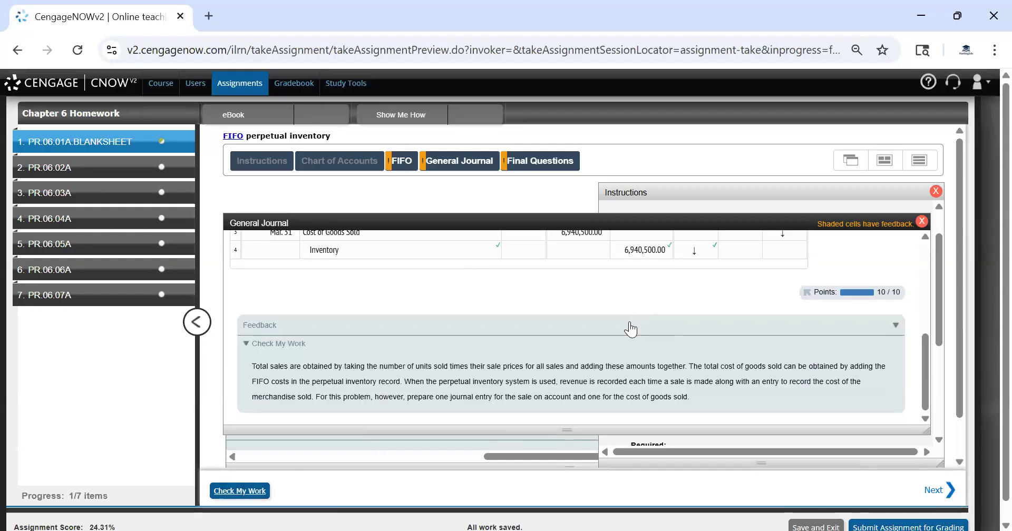
Enter the gross profit from sales as 6,889,500 in the final questions and check the work
scroll(633, 330, up, 5)
scroll(461, 228, down, 1)
scroll(463, 228, up, 1)
click(539, 161)
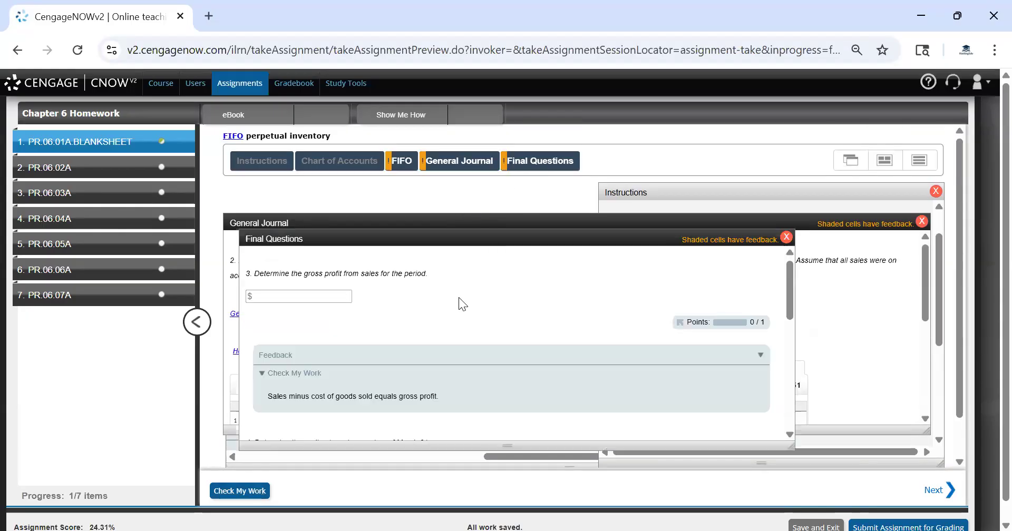
drag(450, 238, 586, 208)
drag(617, 402, 577, 285)
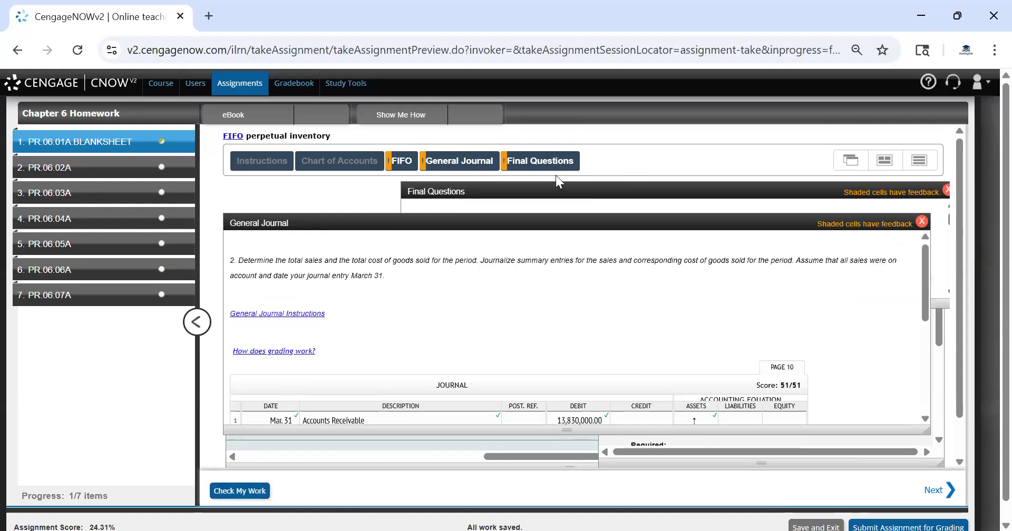
click(533, 206)
scroll(419, 344, down, 1)
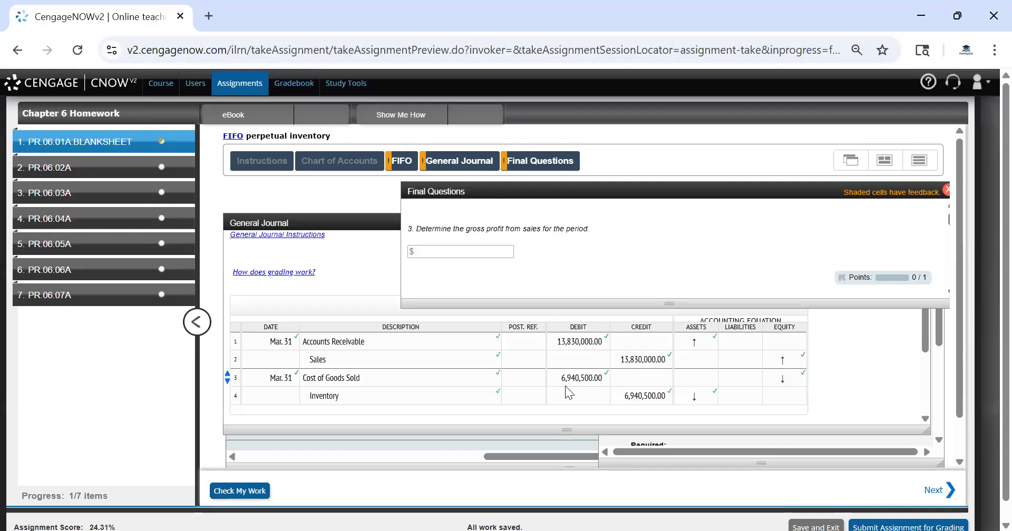
click(449, 256)
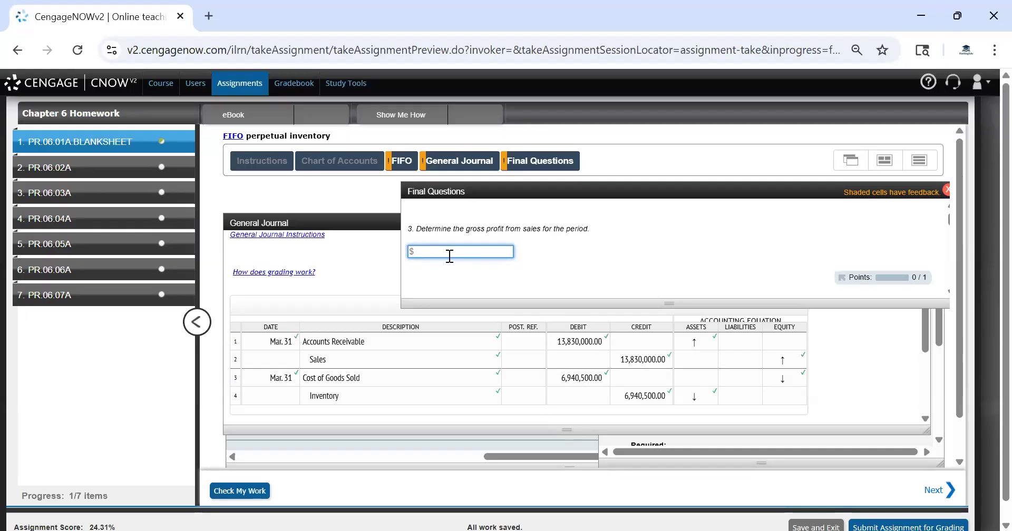
text(6889500)
click(627, 267)
click(255, 491)
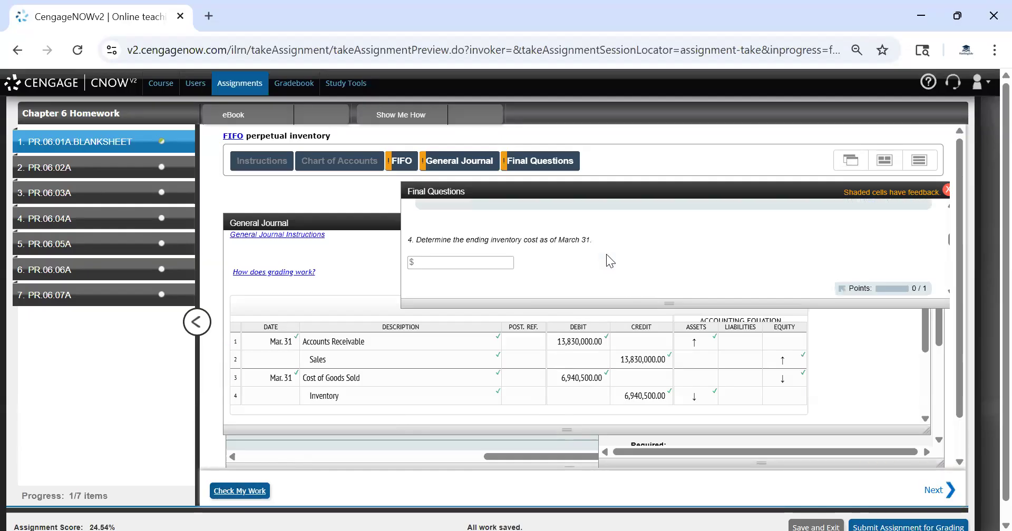
Enter the March 31 ending inventory cost as 966,000, copied from the FIFO worksheet's final inventory balance
click(450, 260)
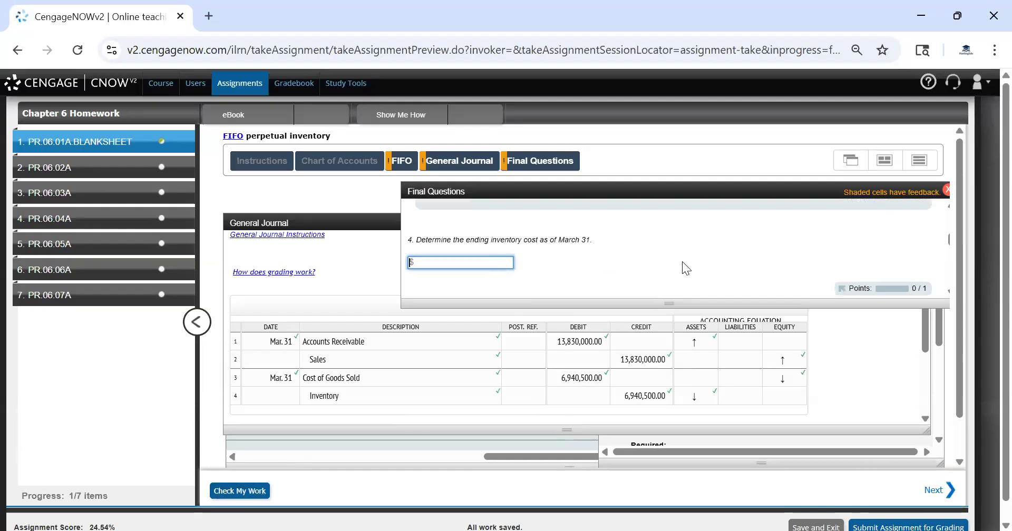
click(400, 161)
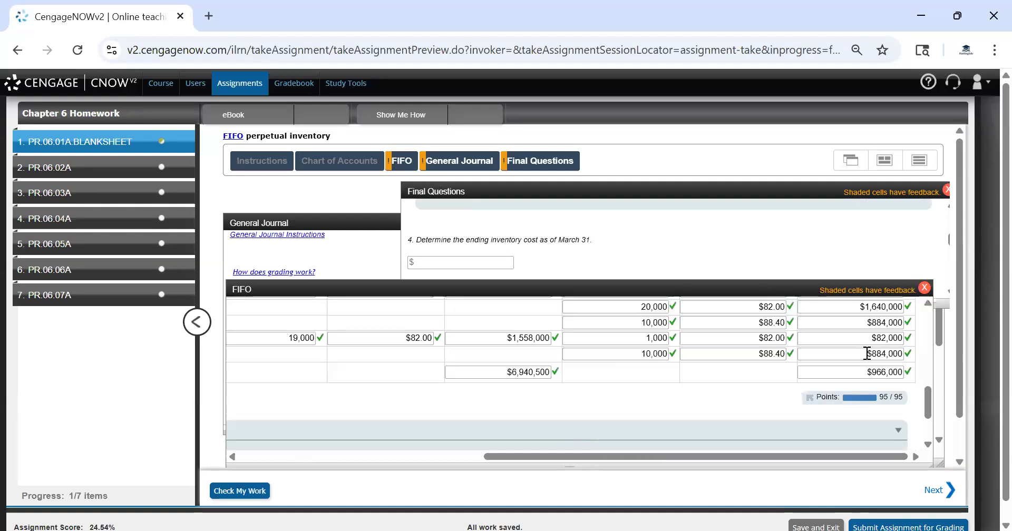
click(876, 375)
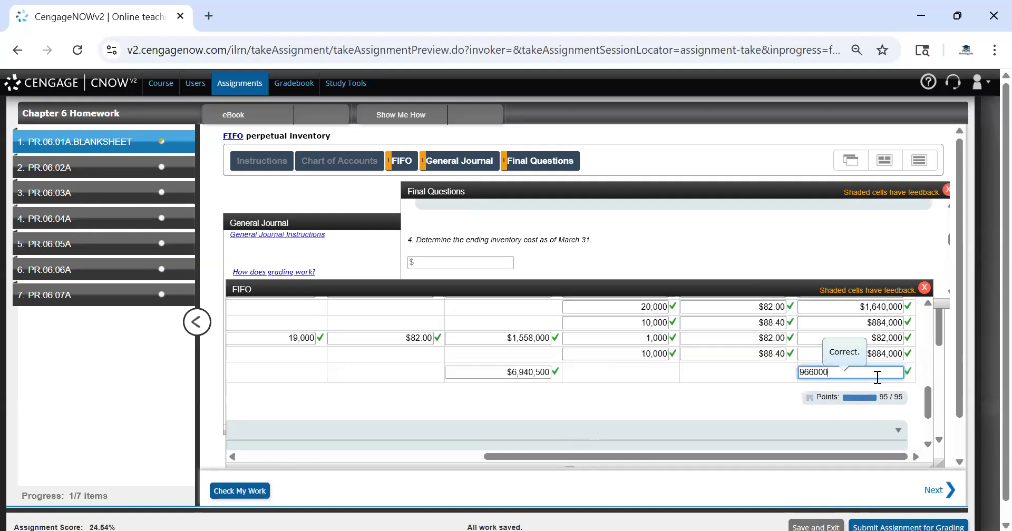
key(ctrl+a)
click(462, 258)
key(ctrl+v)
click(597, 258)
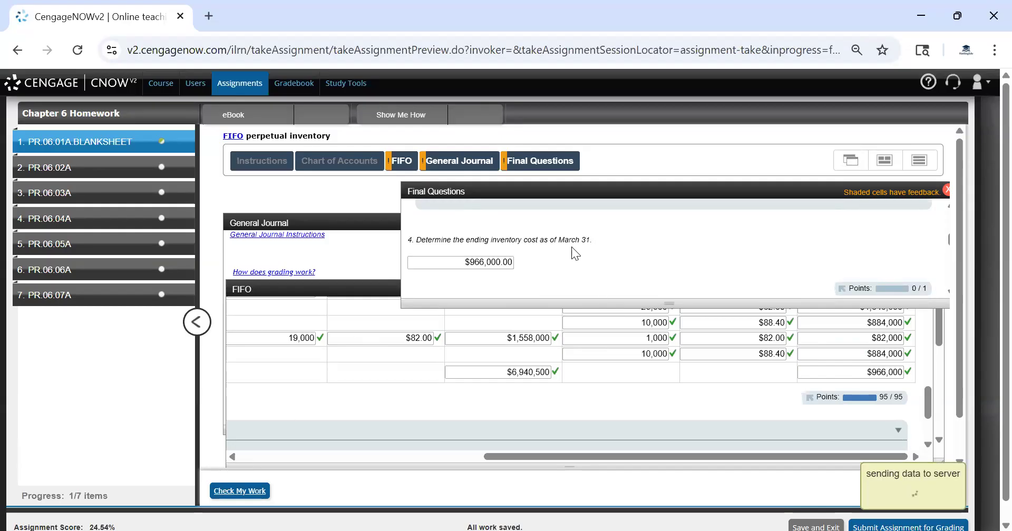
Review the instructions' purchase layers and unit costs to compare FIFO with last-in, first-out costing
scroll(564, 246, down, 3)
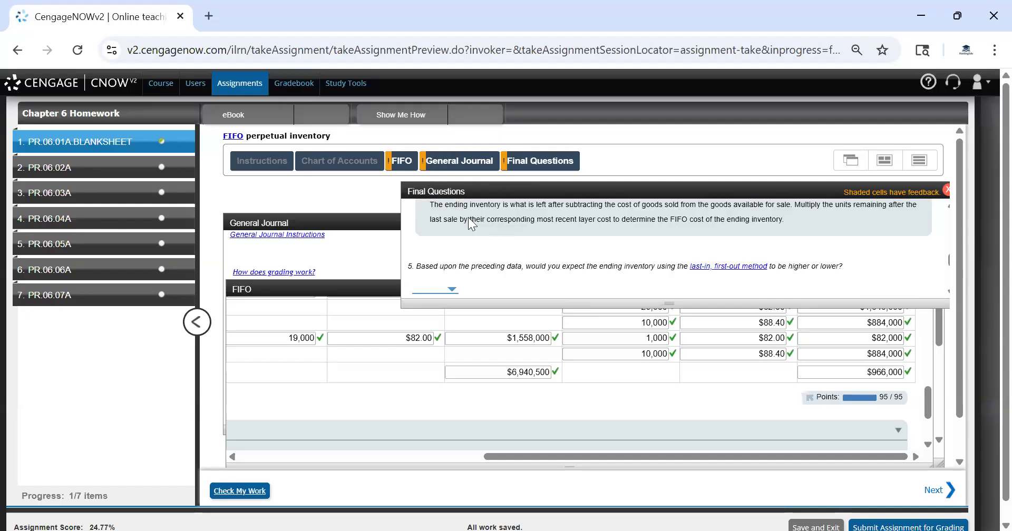
click(402, 162)
click(248, 160)
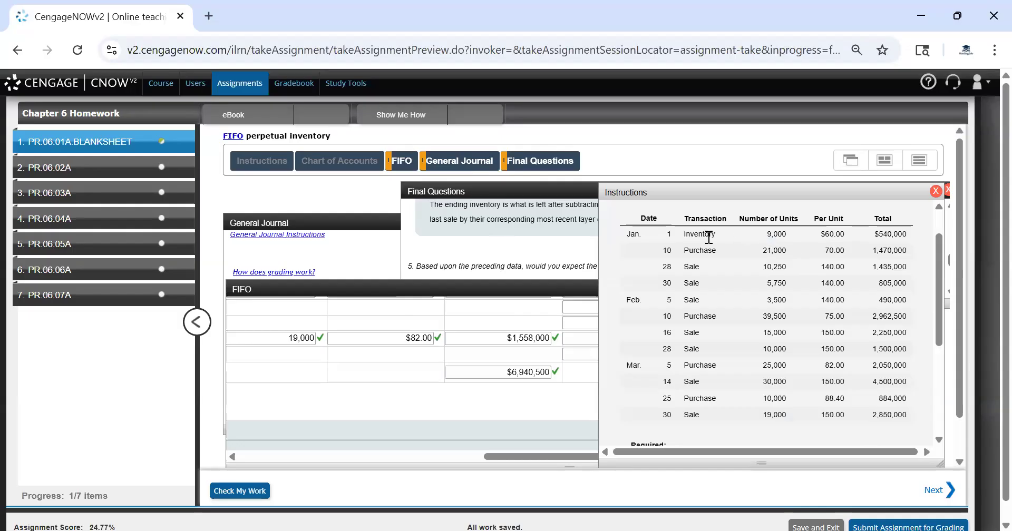
drag(667, 233, 871, 271)
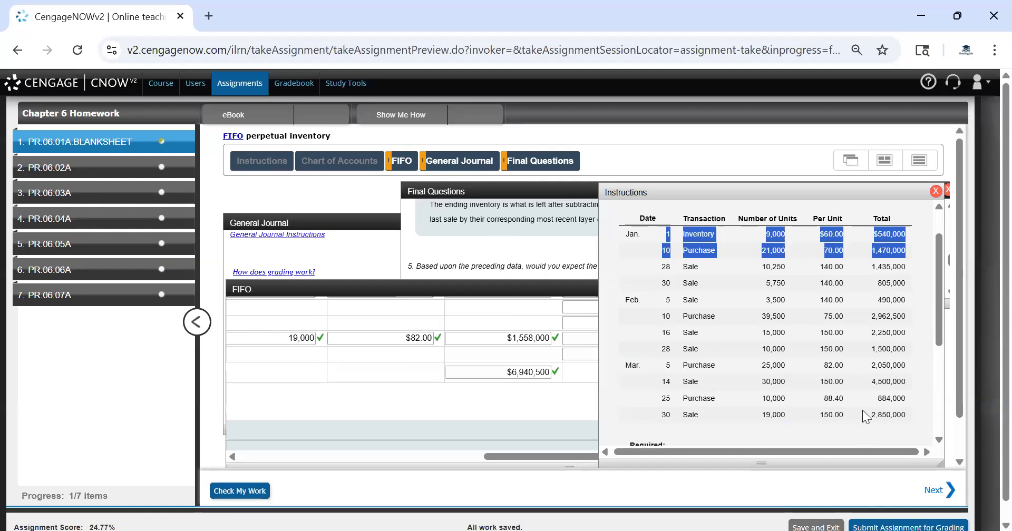
click(480, 290)
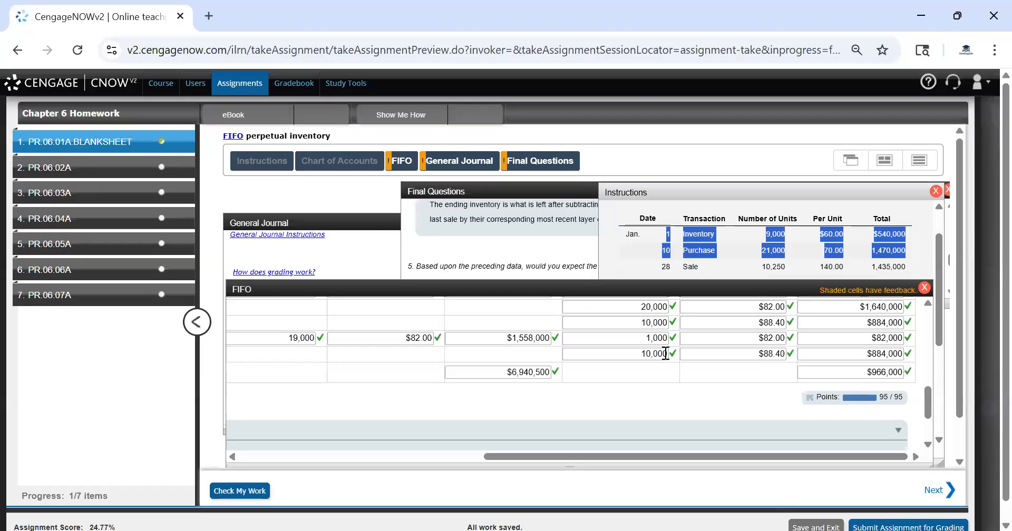
click(785, 273)
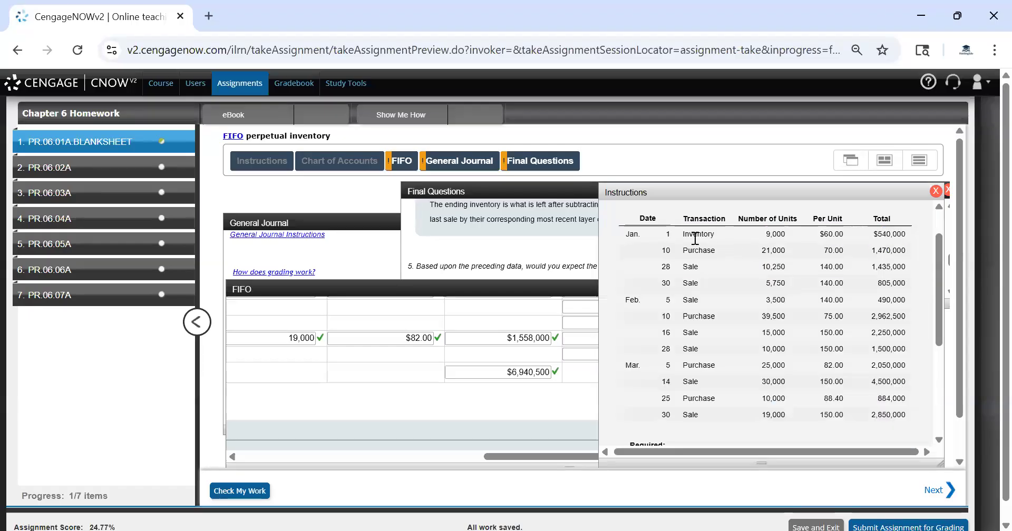
drag(732, 235, 907, 254)
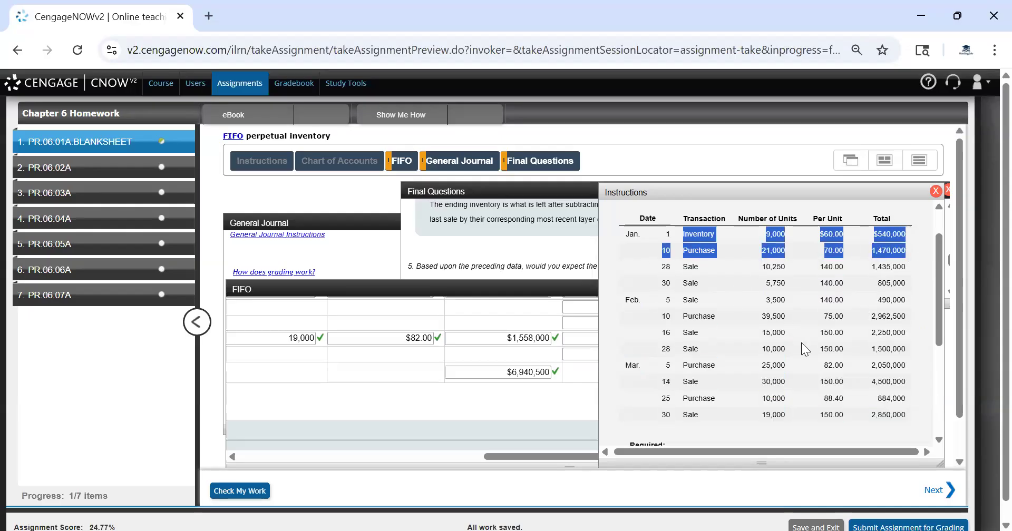
click(798, 299)
click(526, 246)
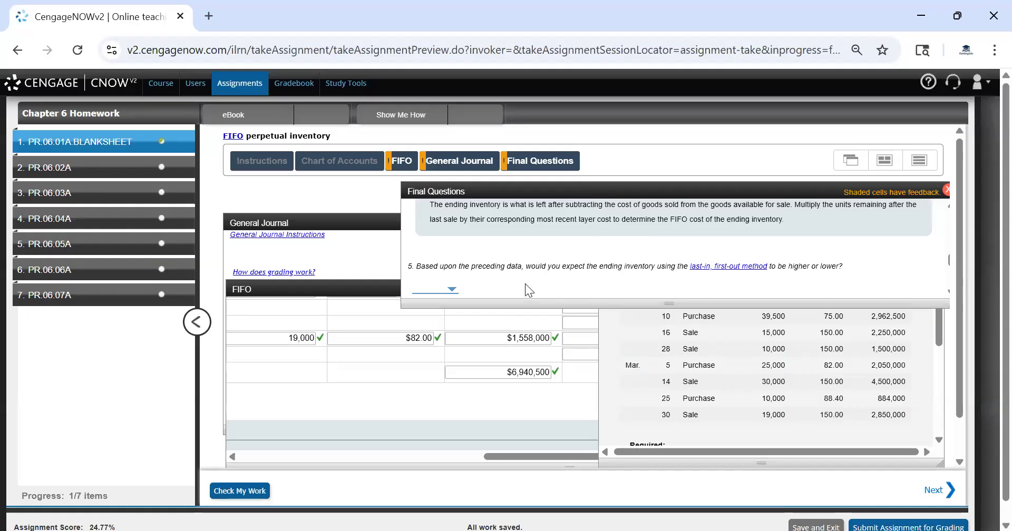
click(704, 317)
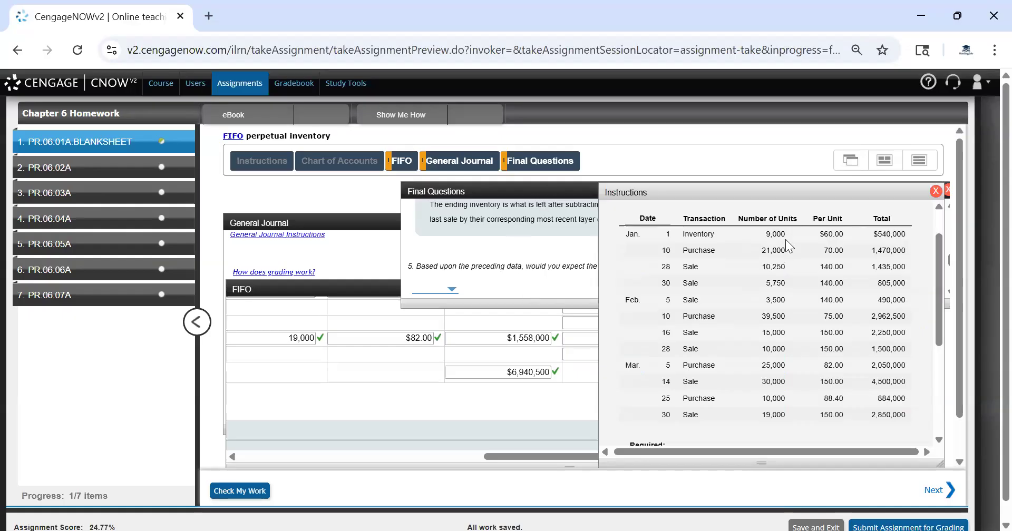
double_click(832, 234)
double_click(833, 402)
click(837, 412)
drag(907, 396, 662, 364)
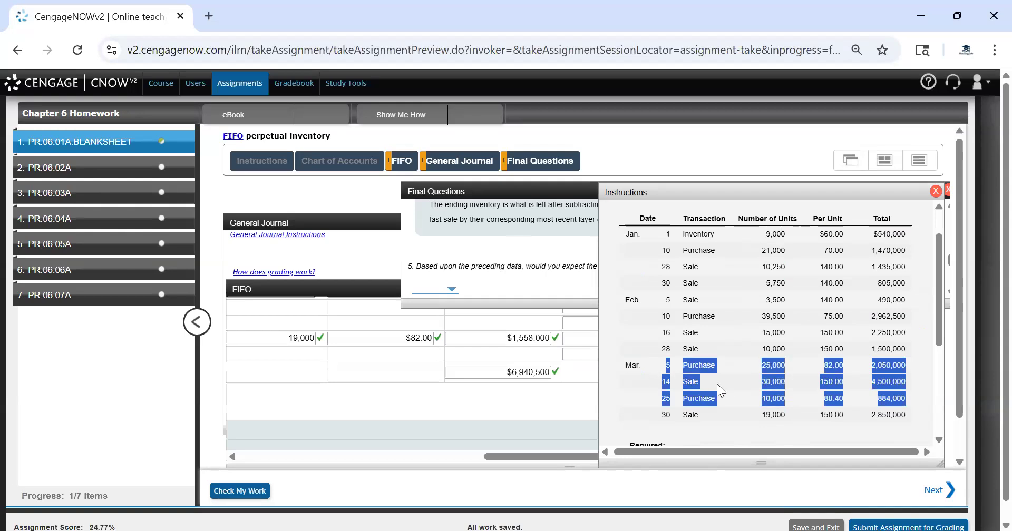
Answer that ending inventory under last-in, first-out would be Lower, and check the work
click(490, 274)
click(439, 291)
scroll(485, 263, down, 1)
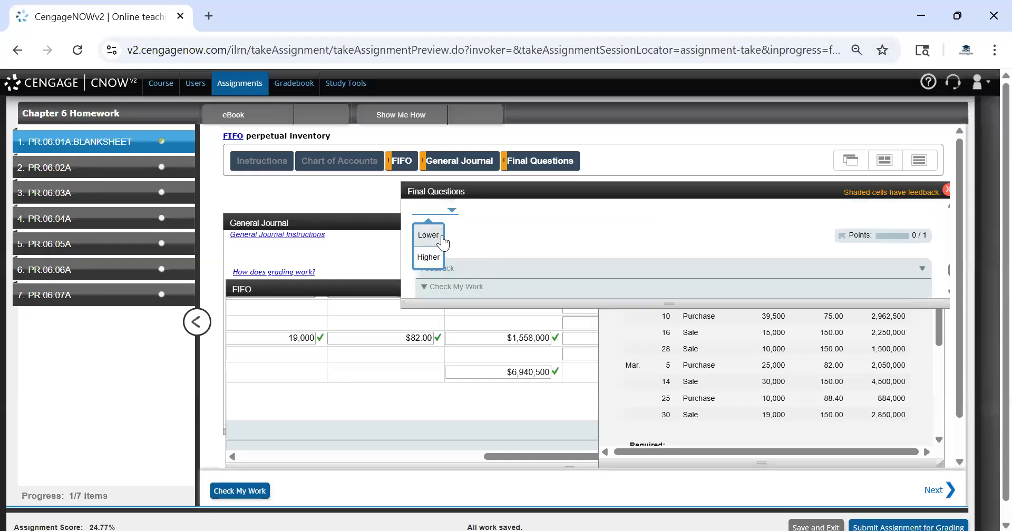
scroll(454, 243, up, 1)
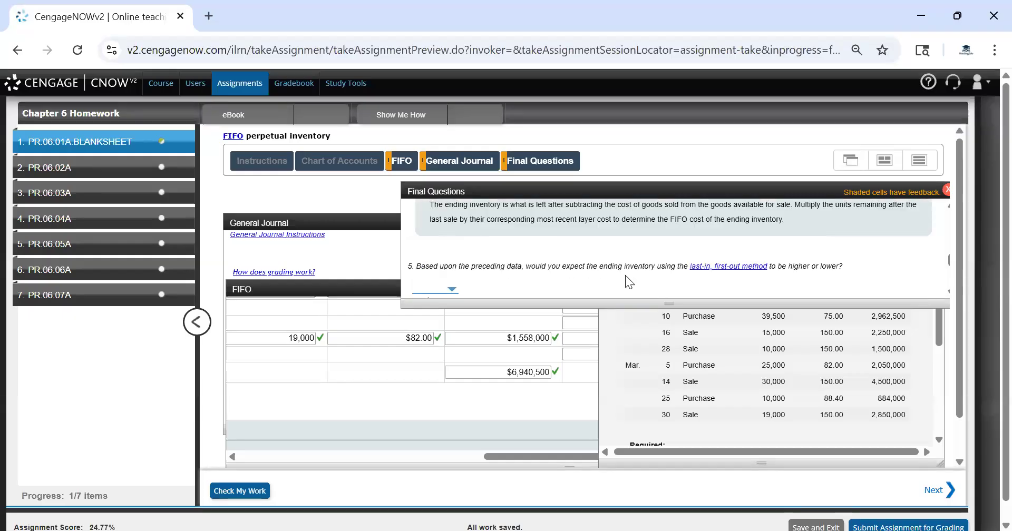
scroll(659, 272, down, 1)
click(441, 241)
scroll(509, 246, up, 1)
scroll(537, 265, down, 2)
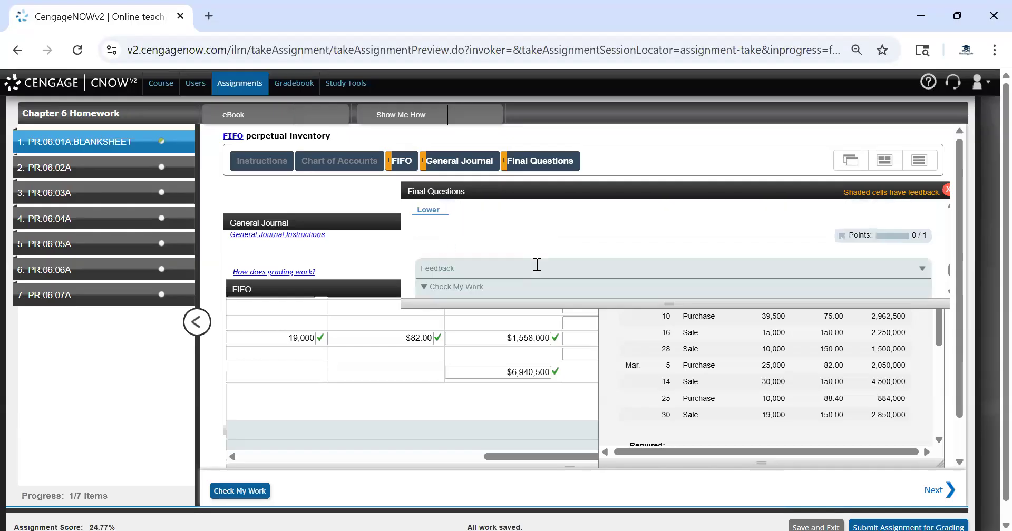
click(254, 489)
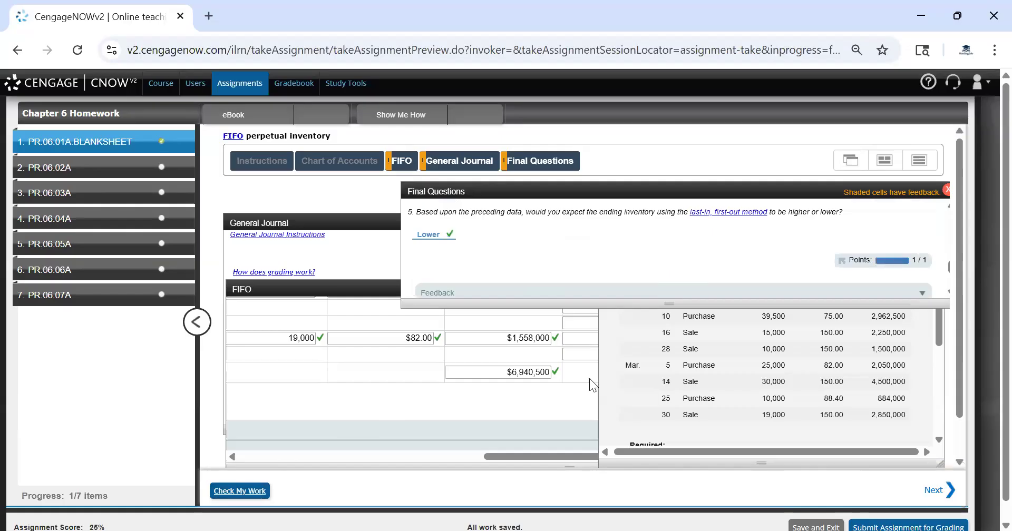
Review the answered final questions and the general journal entries
scroll(585, 393, down, 3)
scroll(565, 261, up, 3)
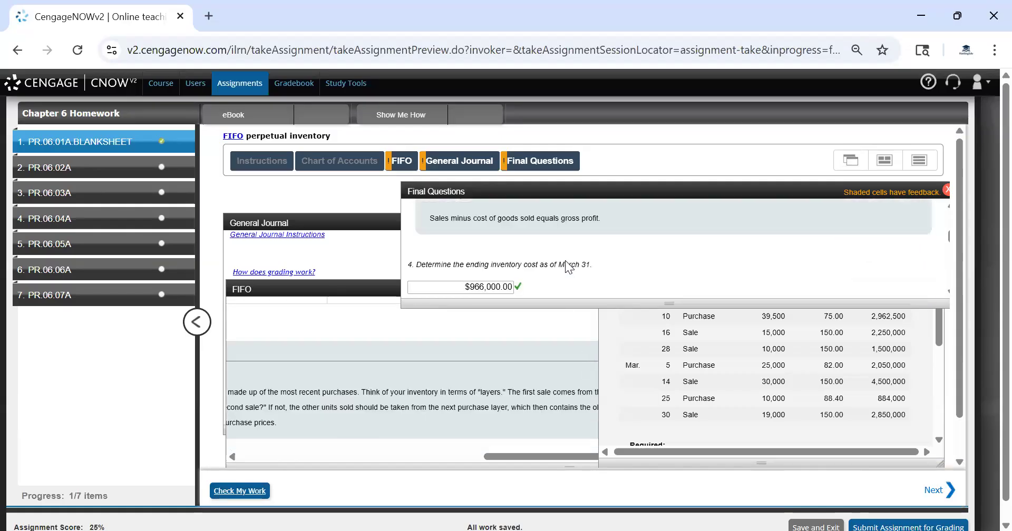
scroll(565, 260, up, 2)
click(661, 375)
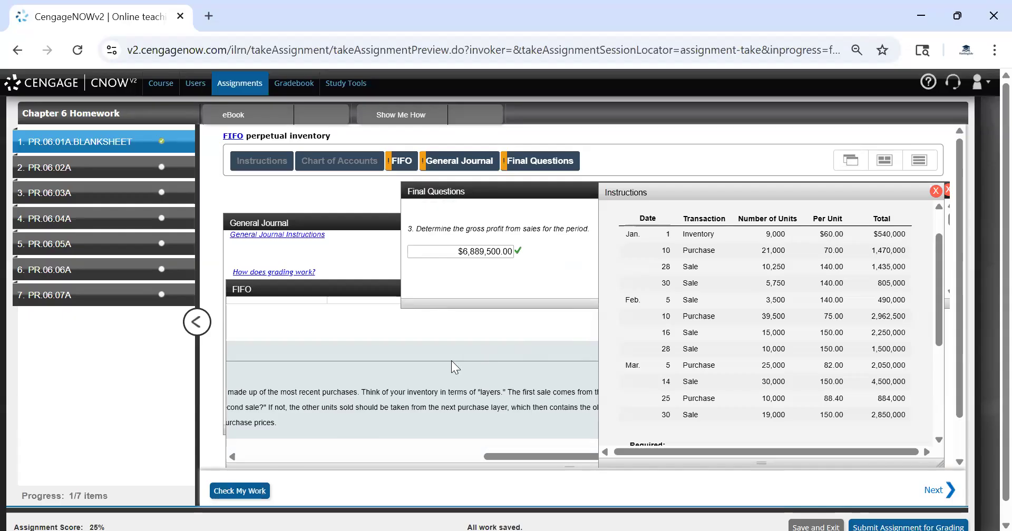
click(403, 165)
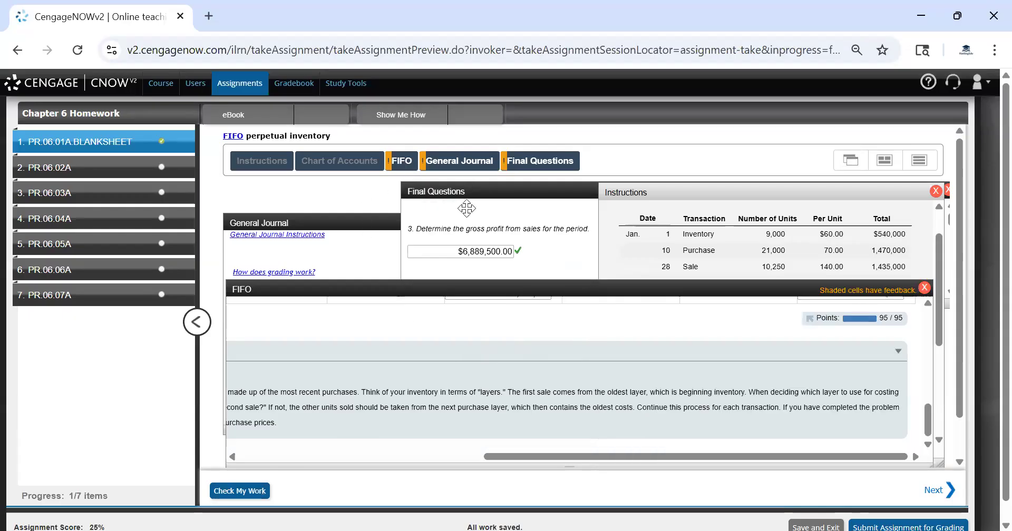
click(316, 250)
scroll(413, 272, up, 2)
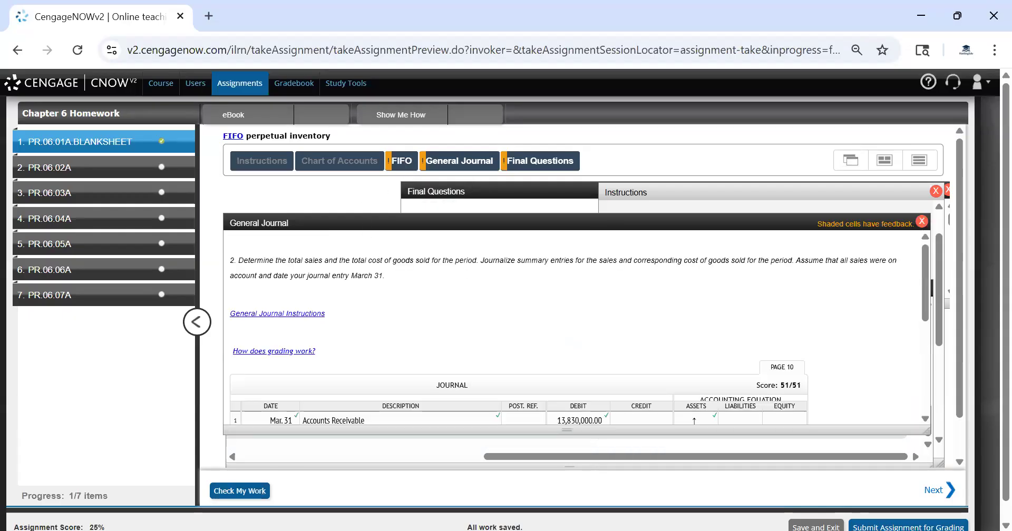